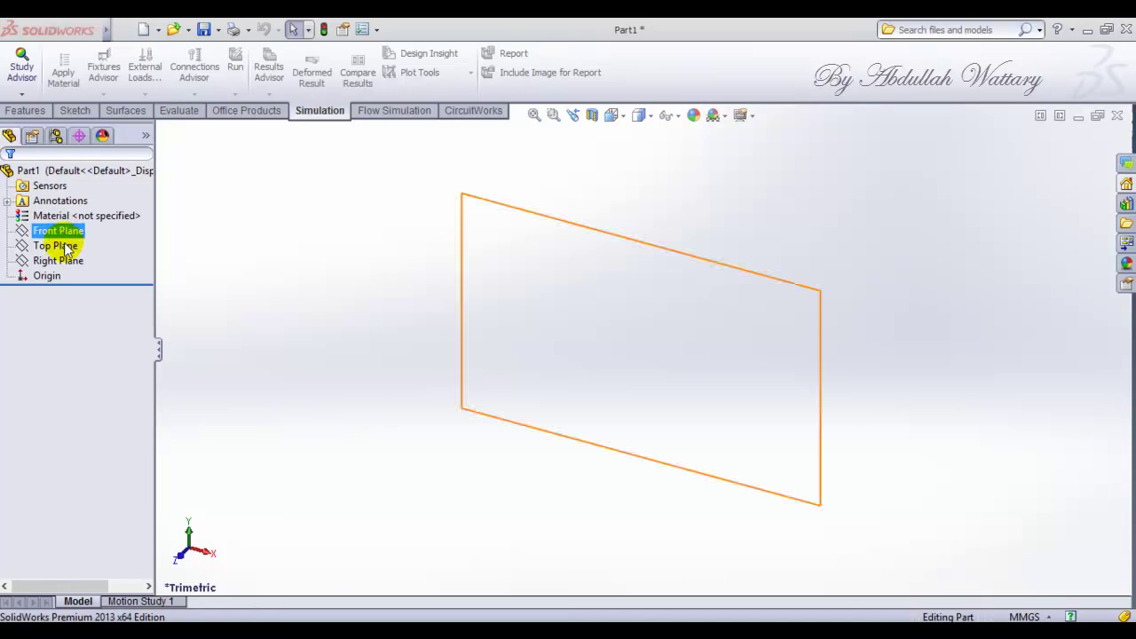
- Begin a new sketch on the Top Plane
{"action": "left_click", "coordinate": [85, 229], "text": "ctrl"}
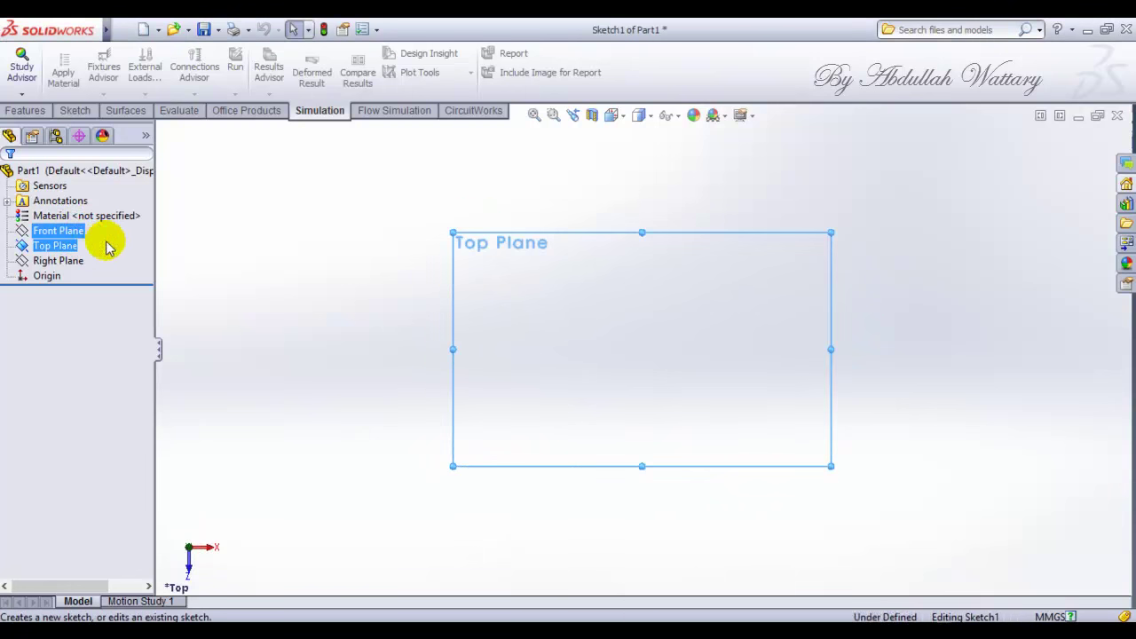
{"action": "left_click", "coordinate": [16, 113]}
{"action": "left_click", "coordinate": [62, 115]}
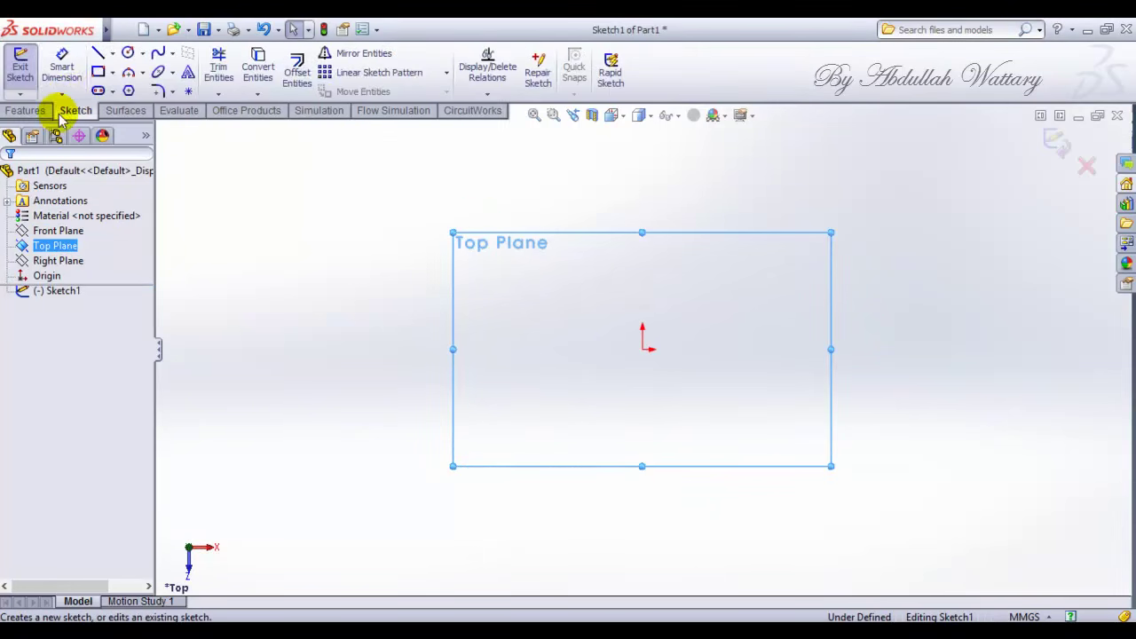
- Draw a center rectangle anchored at the origin
{"action": "left_click", "coordinate": [112, 72]}
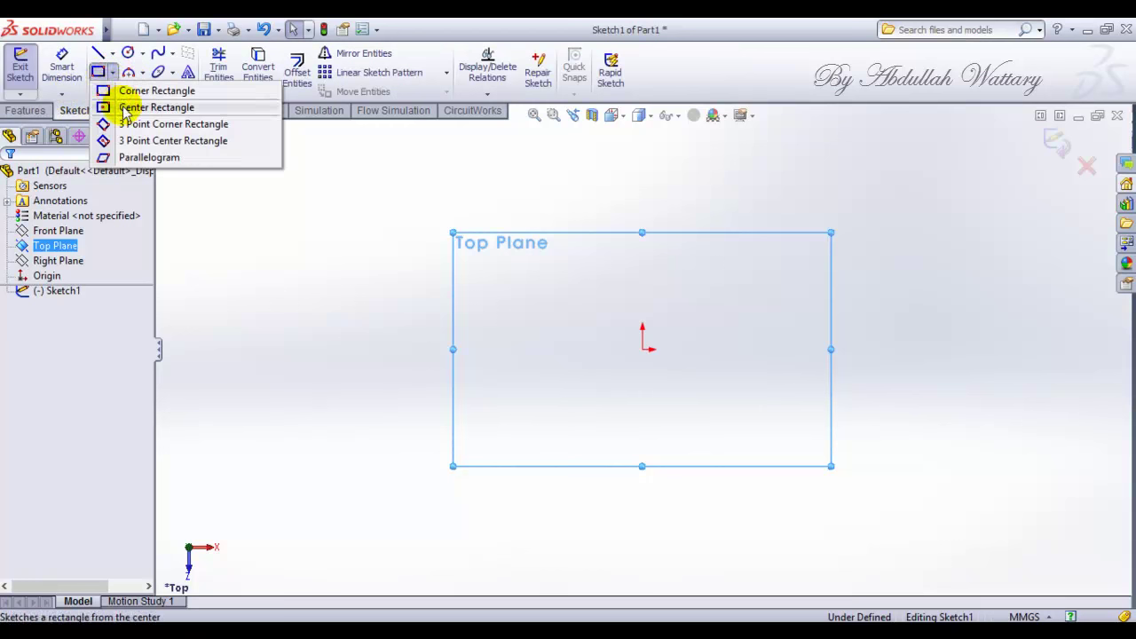
{"action": "left_click", "coordinate": [132, 107]}
{"action": "left_click", "coordinate": [642, 348]}
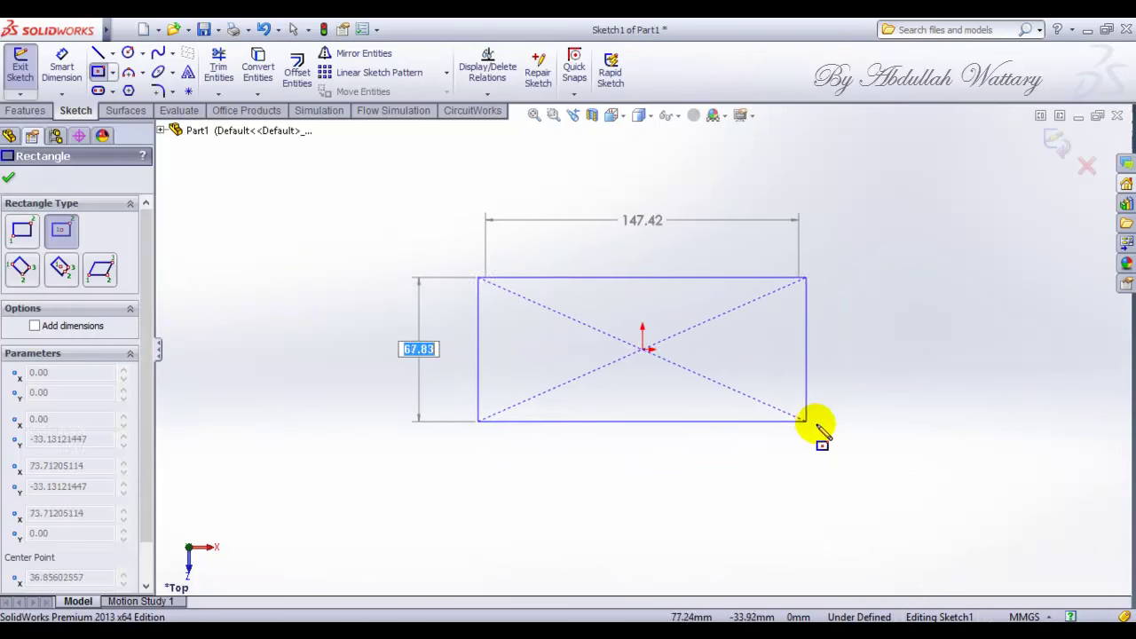
{"action": "left_click", "coordinate": [830, 428]}
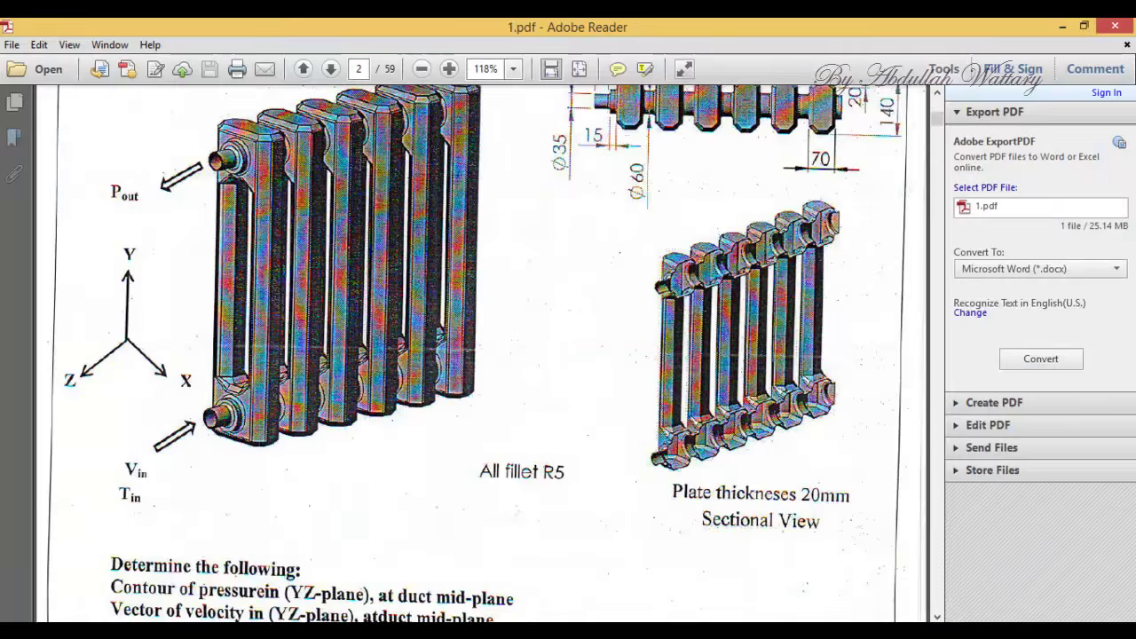
{"action": "scroll", "coordinate": [814, 224], "scroll_direction": "up", "scroll_amount": 3}
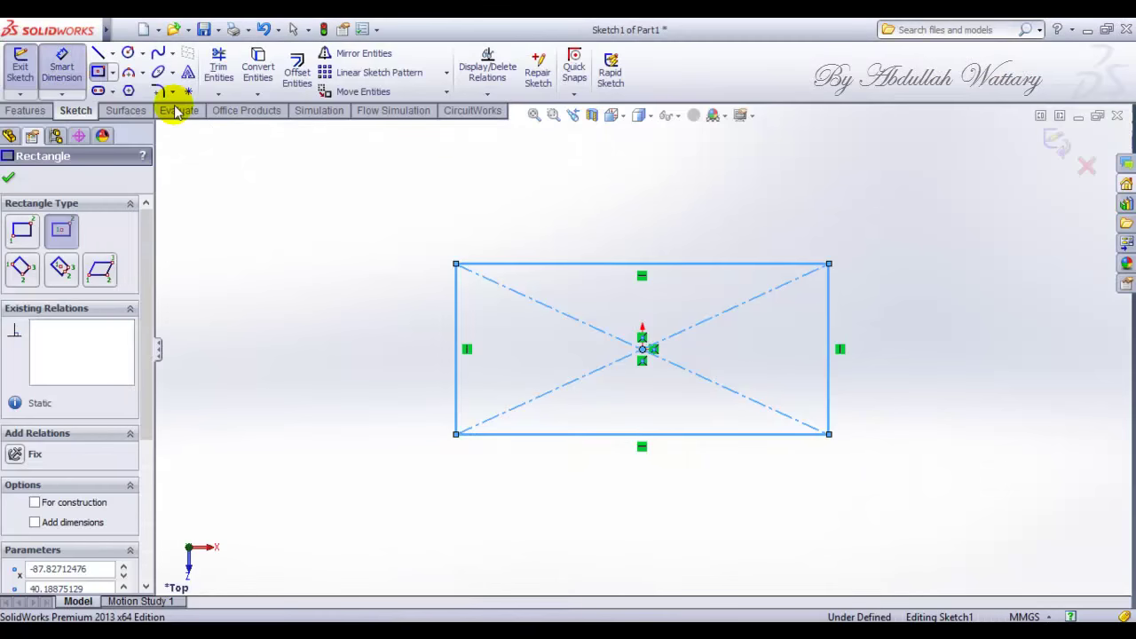
- Dimension the rectangle's top edge to 140 mm and its left edge to 70 mm
{"action": "left_click", "coordinate": [61, 66]}
{"action": "left_click", "coordinate": [600, 258]}
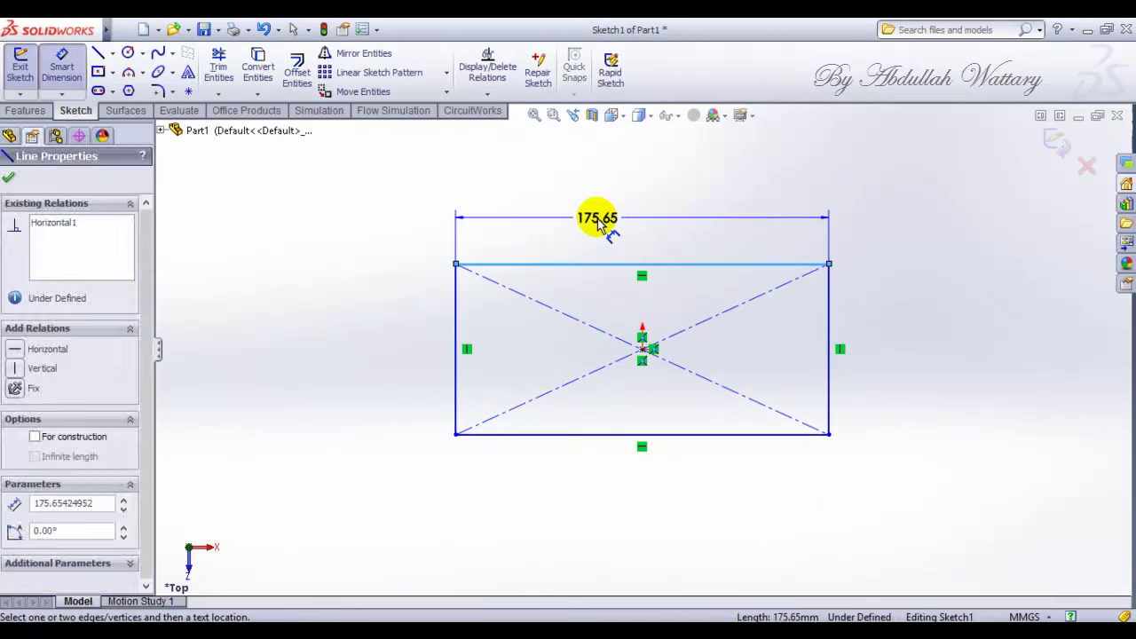
{"action": "left_click", "coordinate": [599, 220]}
{"action": "type", "text": "14"}
{"action": "key", "text": "Return"}
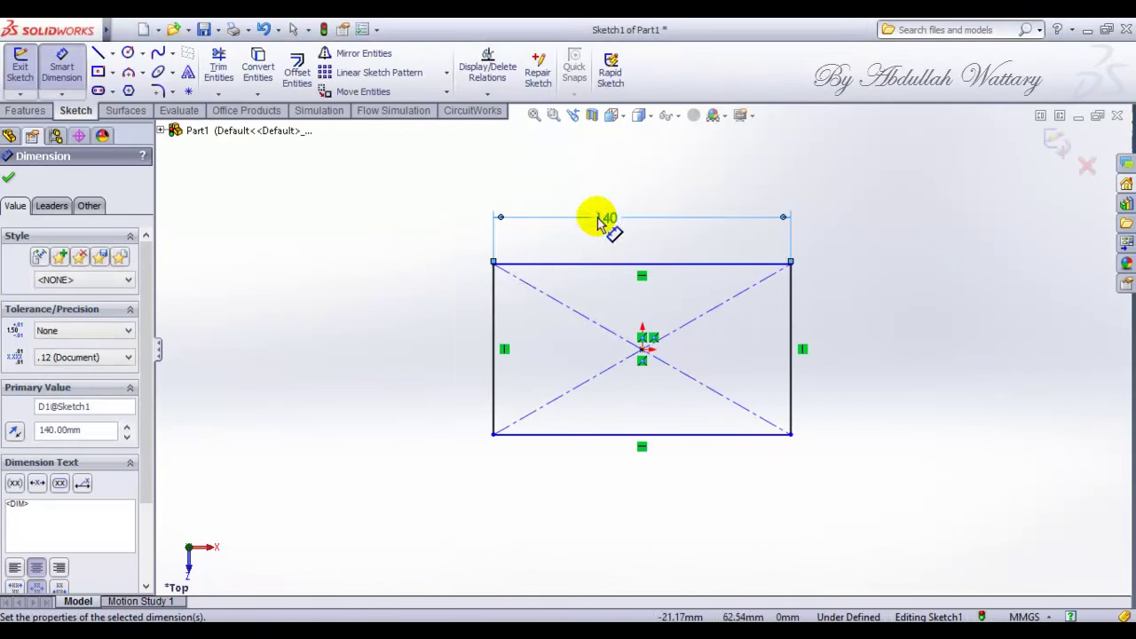
{"action": "left_click", "coordinate": [479, 338]}
{"action": "left_click", "coordinate": [417, 346]}
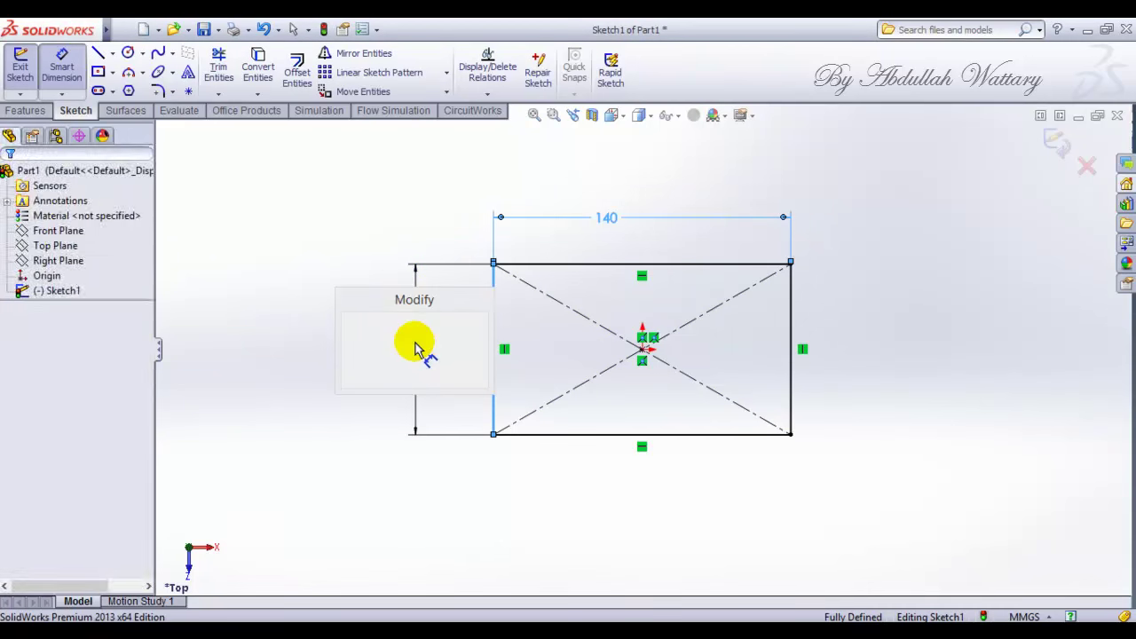
{"action": "type", "text": "70"}
{"action": "key", "text": "Return"}
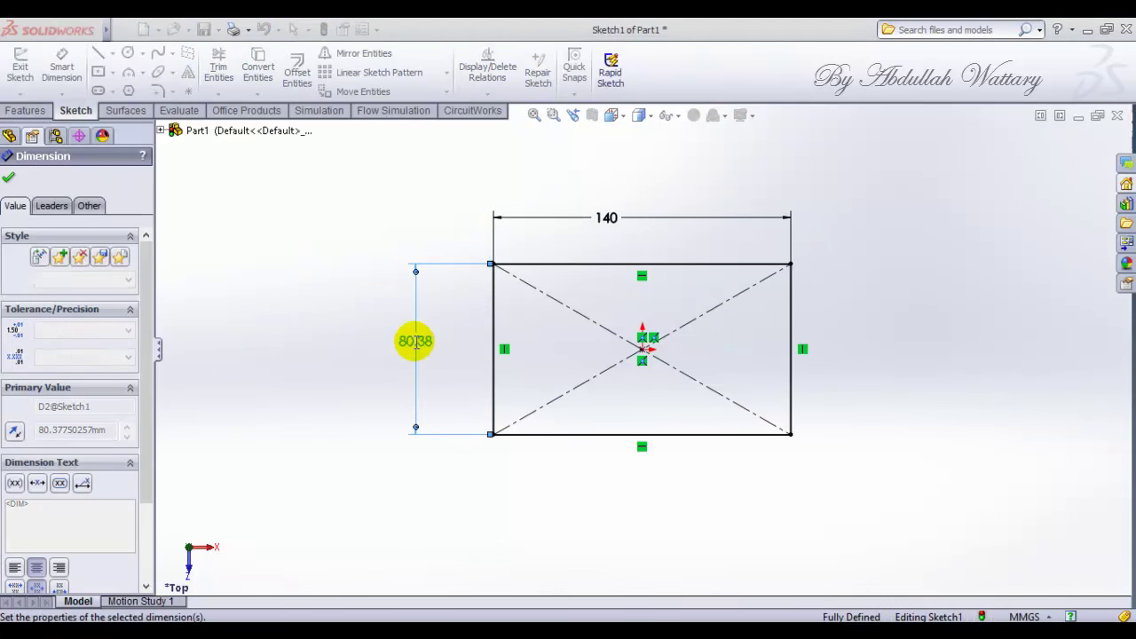
- Set up a distance-distance sketch chamfer with both distances at 20 mm
{"action": "left_click", "coordinate": [174, 93]}
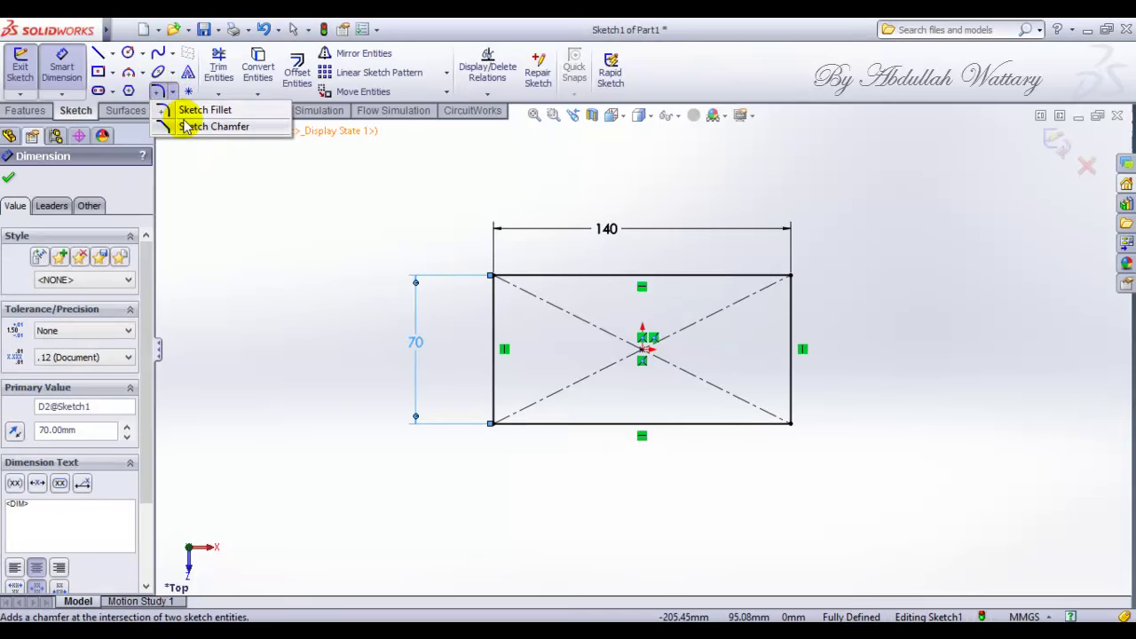
{"action": "left_click", "coordinate": [187, 127]}
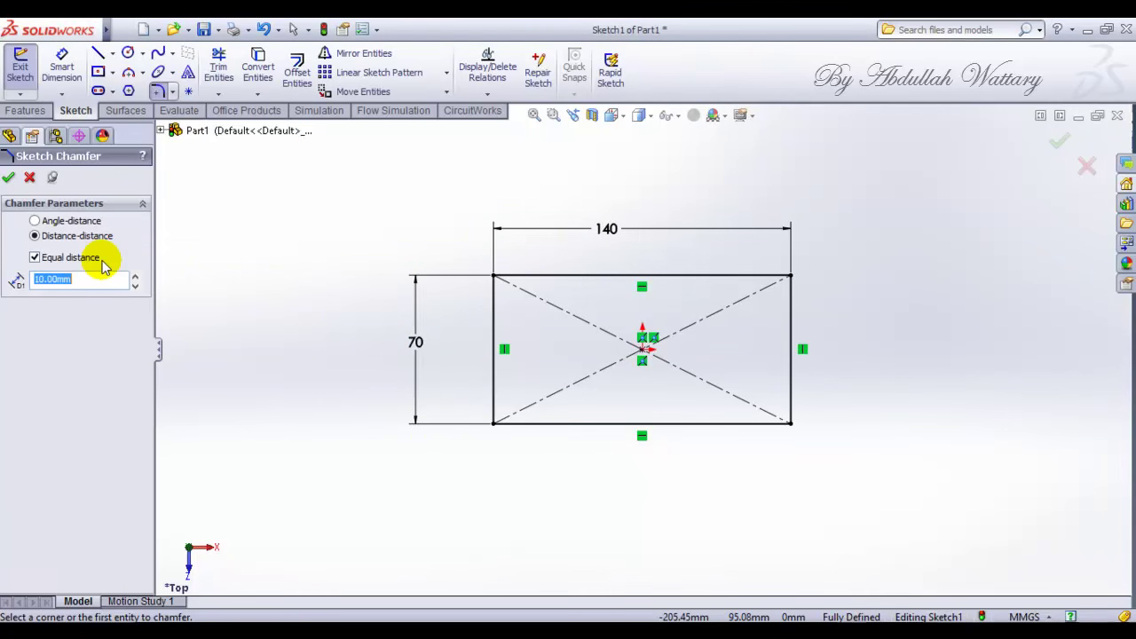
{"action": "left_click", "coordinate": [34, 221]}
{"action": "type", "text": "20"}
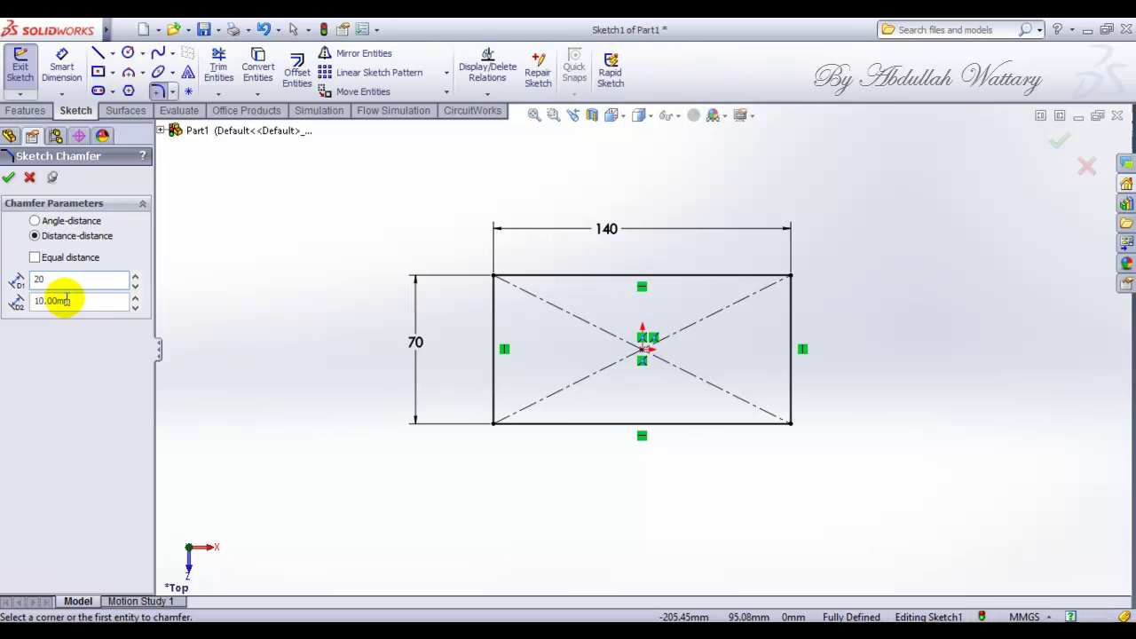
{"action": "key", "text": "Tab"}
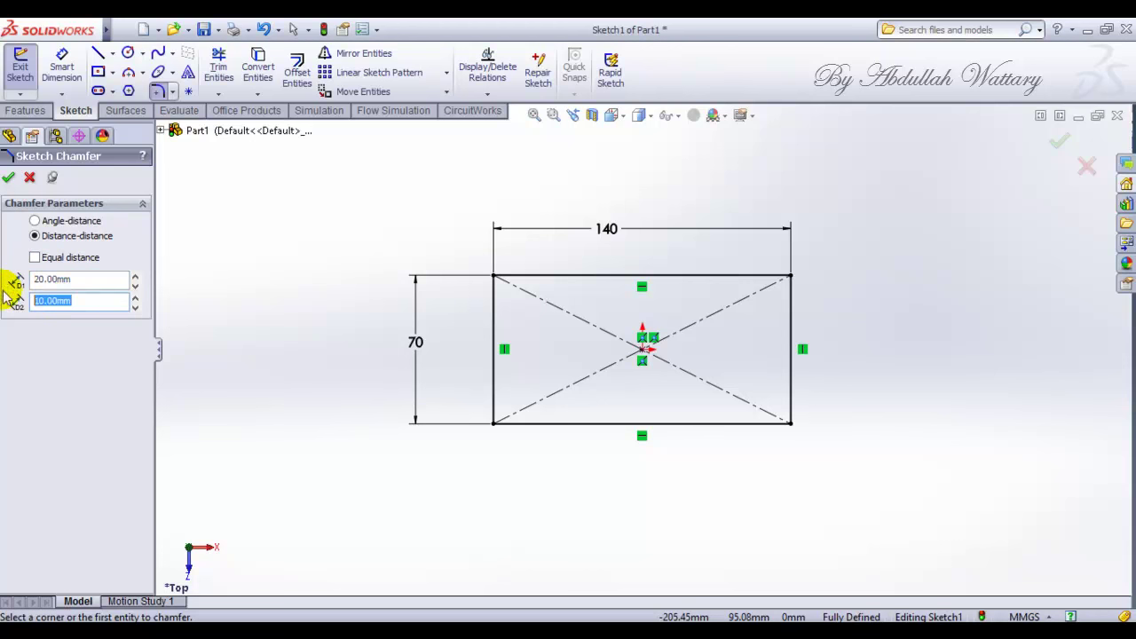
{"action": "type", "text": "20"}
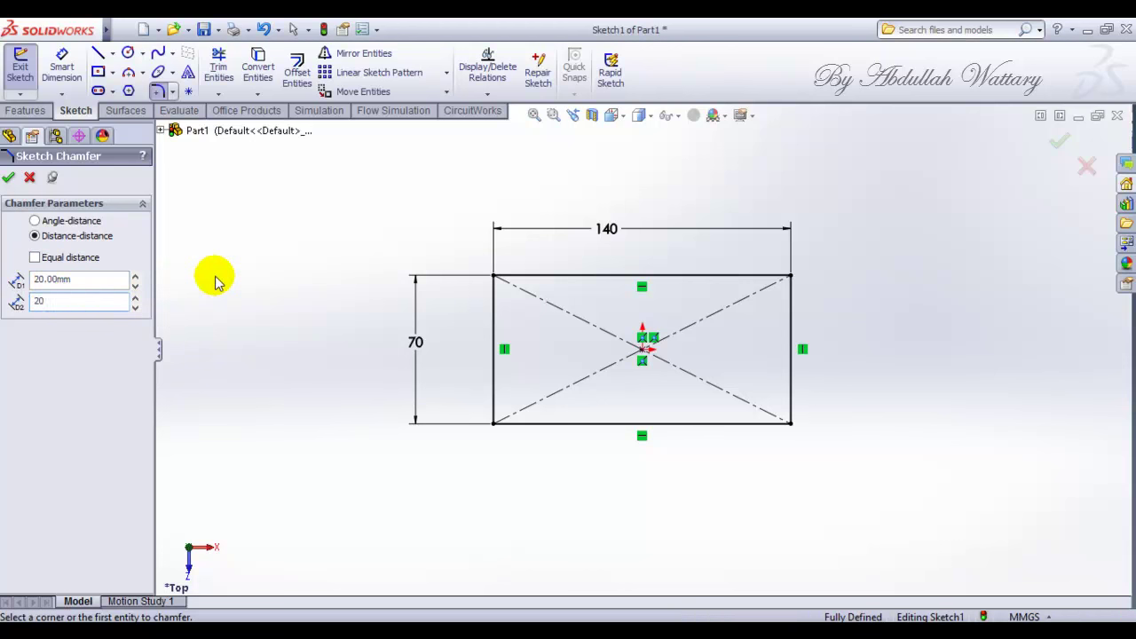
- Chamfer the top-right, top-left, bottom-left and bottom-right corners of the rectangle
{"action": "left_click", "coordinate": [774, 283]}
{"action": "left_click", "coordinate": [790, 293]}
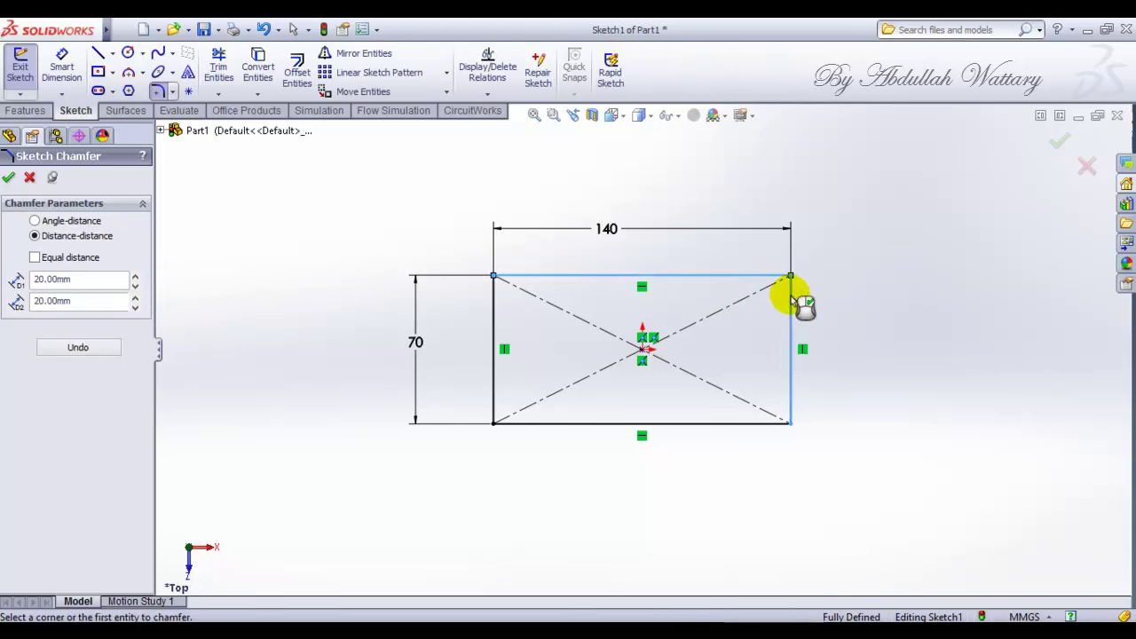
{"action": "left_click", "coordinate": [523, 279]}
{"action": "left_click", "coordinate": [491, 292]}
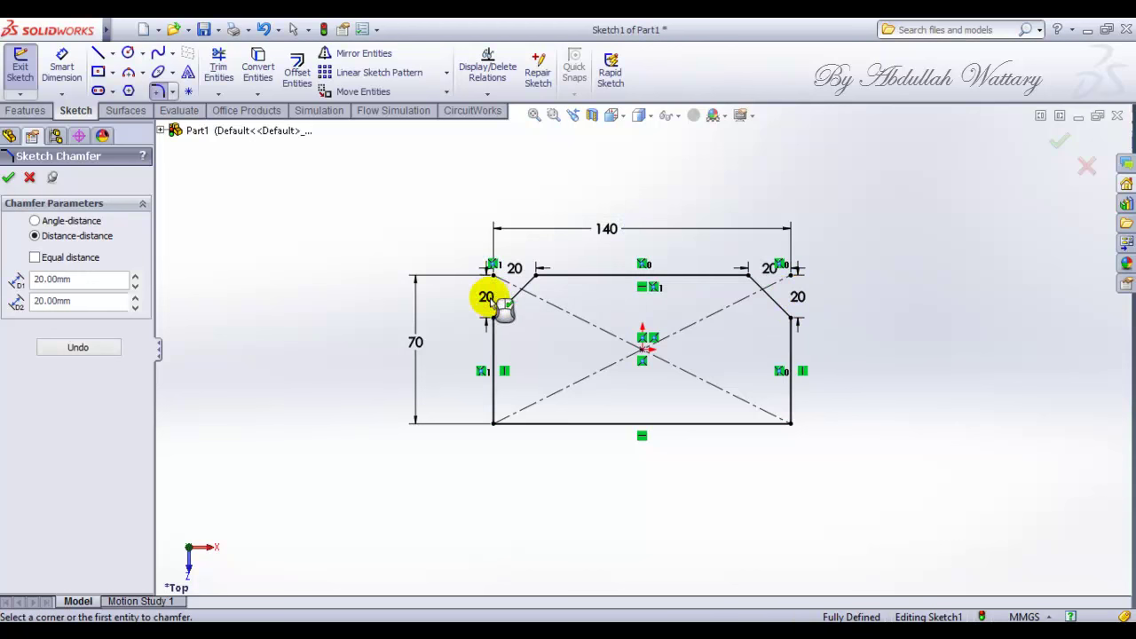
{"action": "left_click", "coordinate": [494, 400]}
{"action": "left_click", "coordinate": [510, 421]}
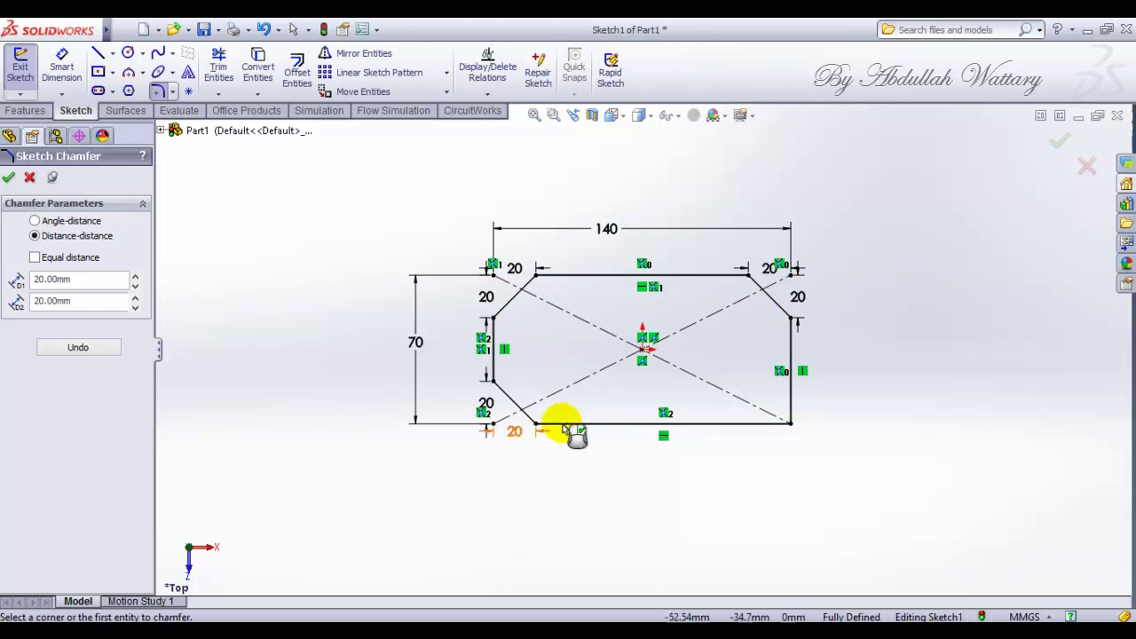
{"action": "left_click", "coordinate": [792, 395]}
{"action": "left_click", "coordinate": [756, 425]}
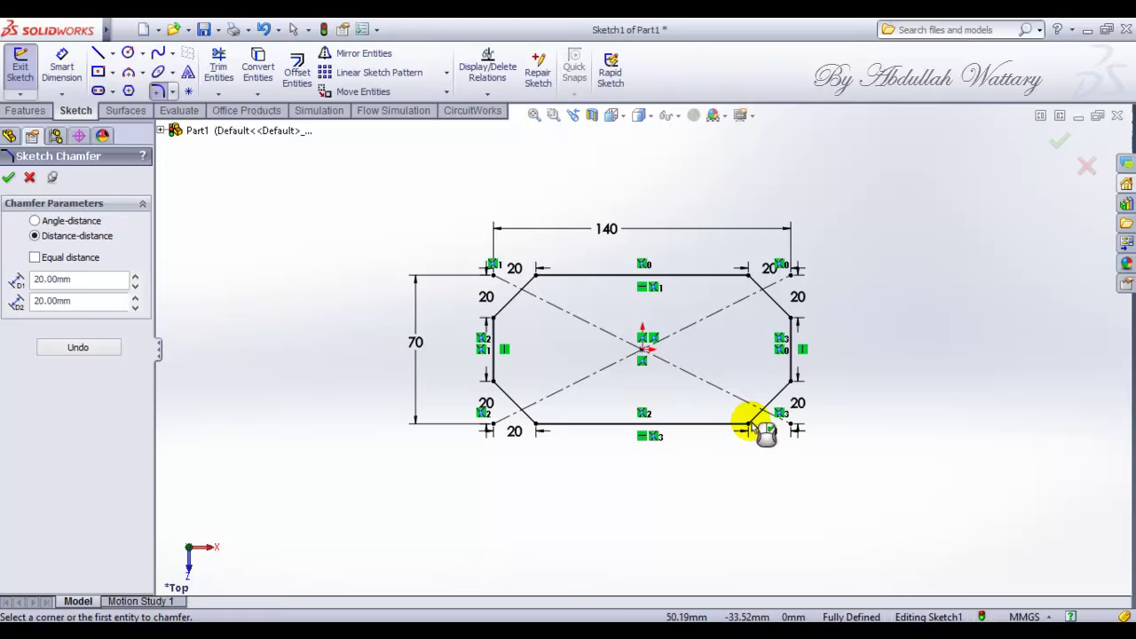
- Switch the view to isometric
{"action": "left_click", "coordinate": [613, 116]}
{"action": "left_click", "coordinate": [622, 120]}
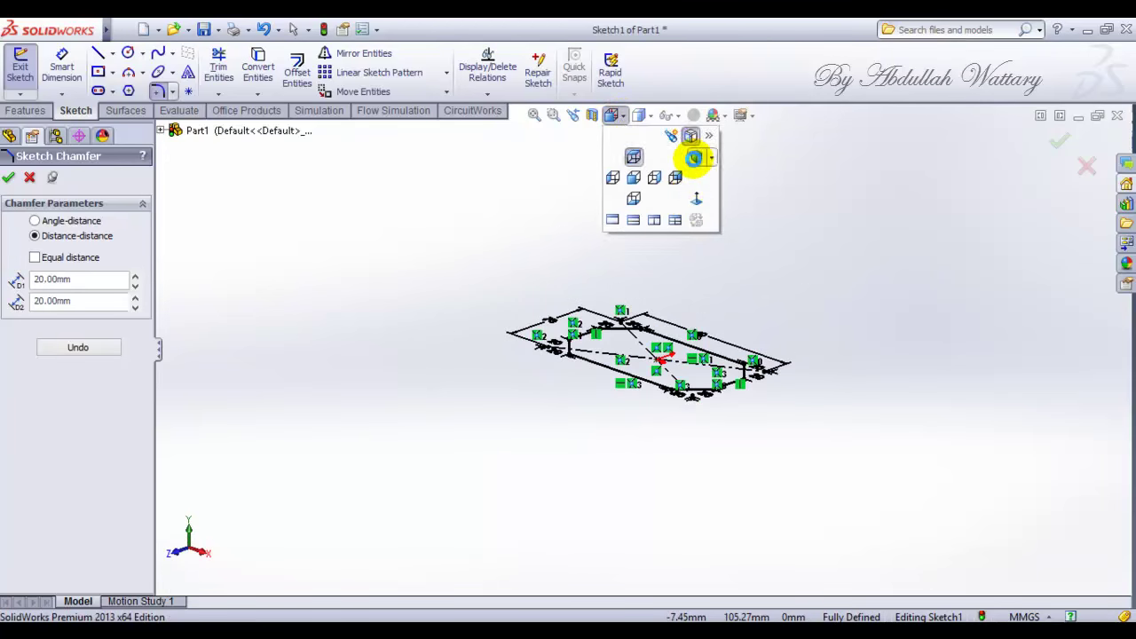
{"action": "left_click", "coordinate": [696, 156]}
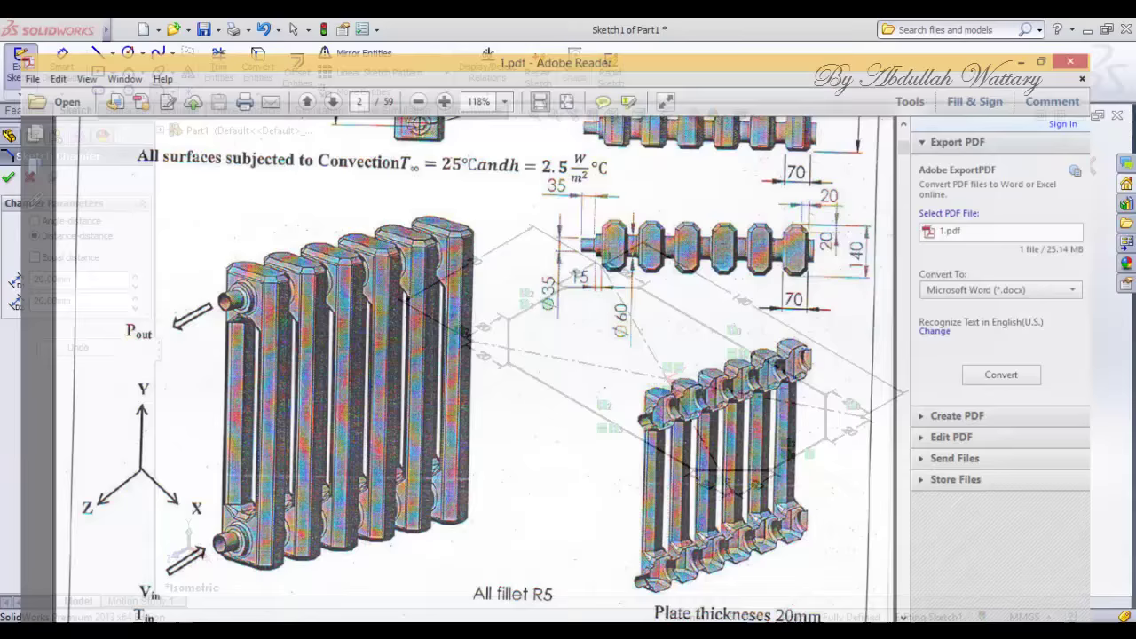
{"action": "scroll", "coordinate": [818, 194], "scroll_direction": "up", "scroll_amount": 3}
{"action": "scroll", "coordinate": [818, 193], "scroll_direction": "up", "scroll_amount": 3}
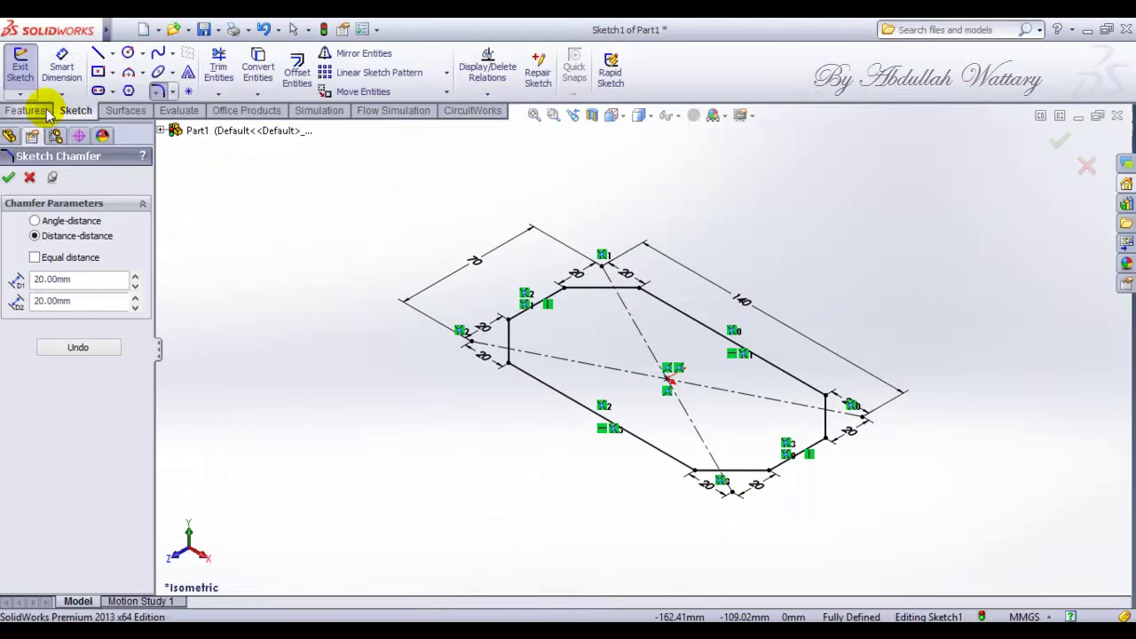
- Extrude the chamfered sketch as a blind boss 580 mm deep
{"action": "left_click", "coordinate": [26, 110]}
{"action": "left_click", "coordinate": [64, 112]}
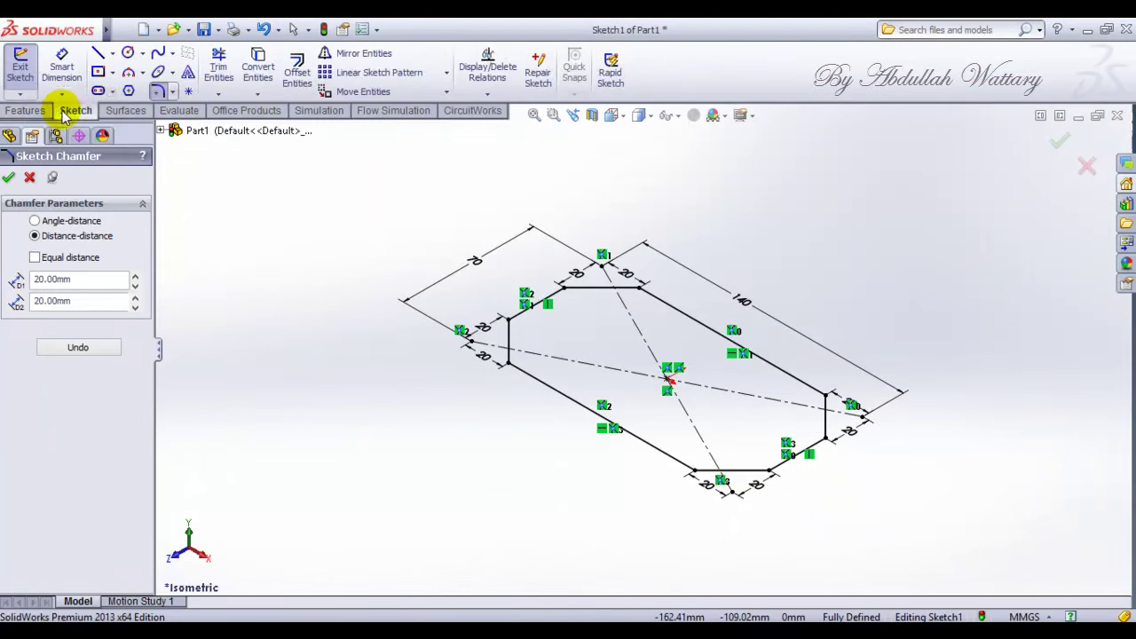
{"action": "left_click", "coordinate": [27, 110]}
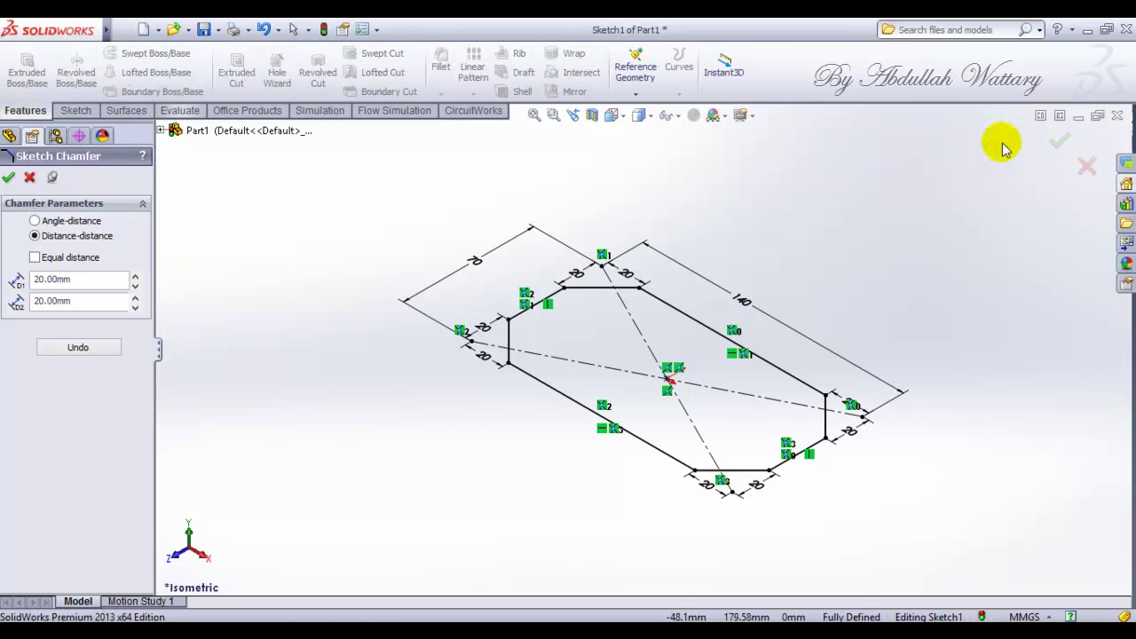
{"action": "left_click", "coordinate": [1059, 141]}
{"action": "left_click", "coordinate": [26, 71]}
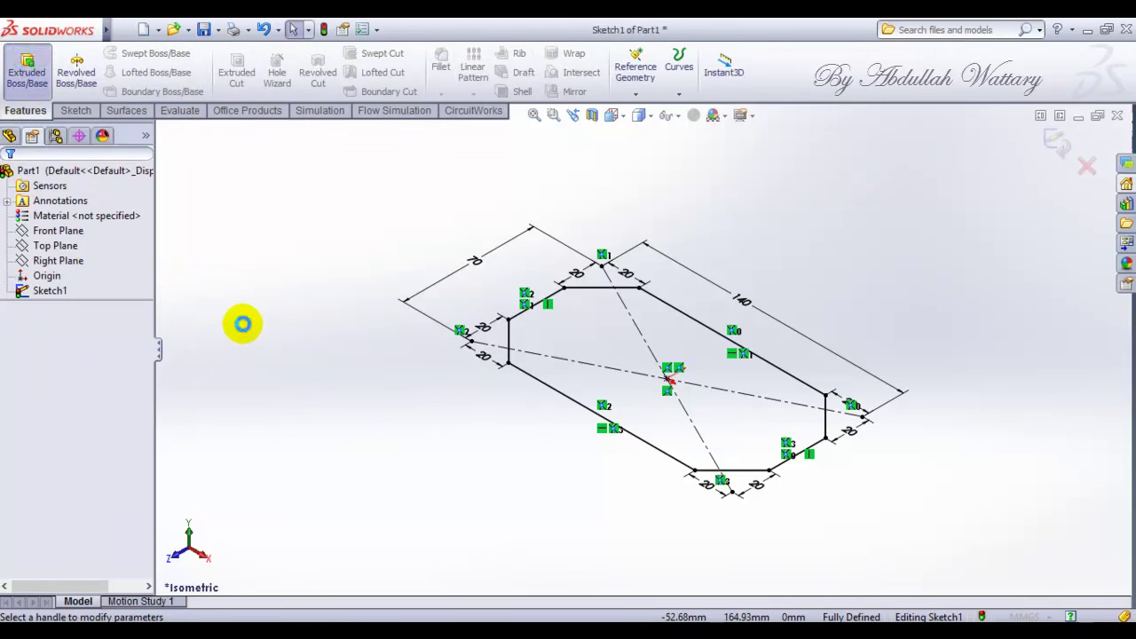
{"action": "type", "text": "580"}
{"action": "key", "text": "Return"}
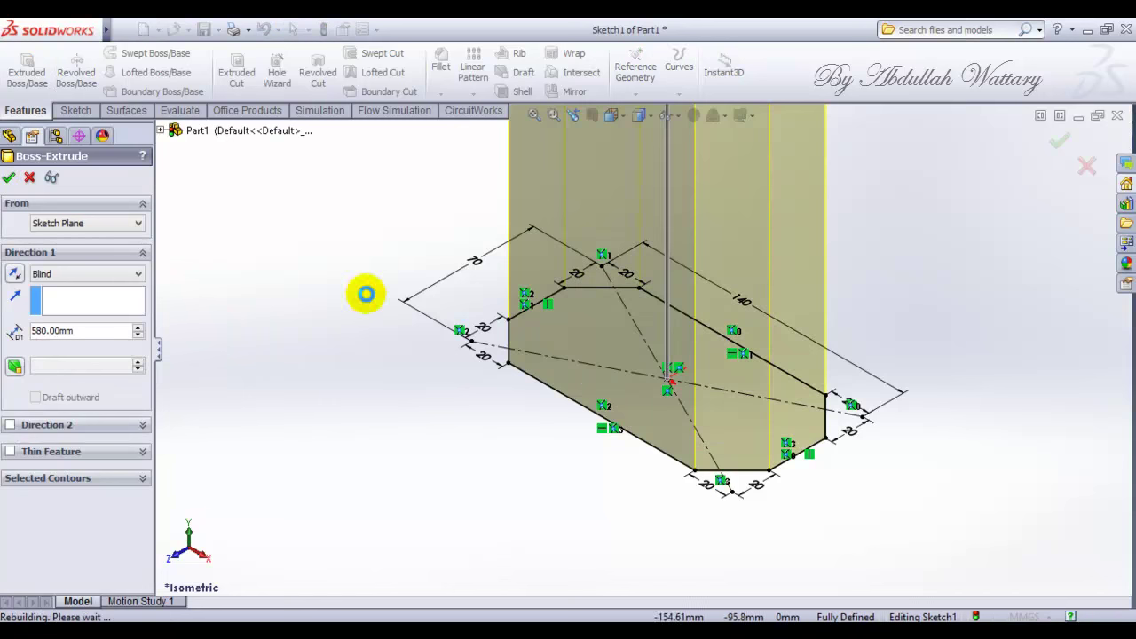
- Confirm the 580 mm extrusion and start a fillet with 5 mm radius
{"action": "key", "text": "Return"}
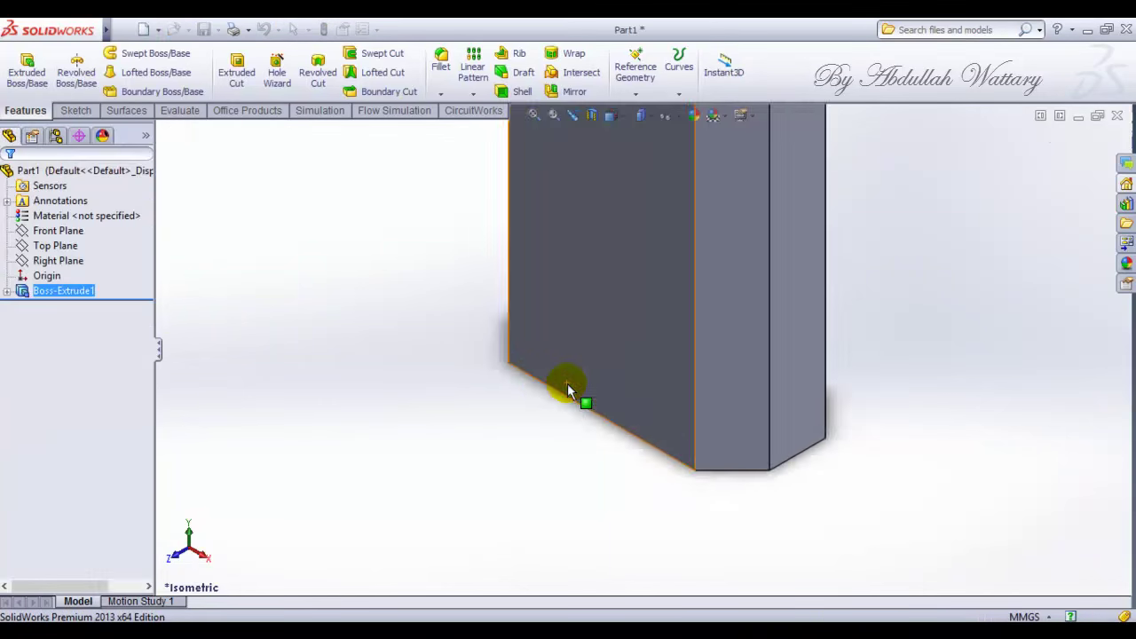
{"action": "scroll", "coordinate": [567, 384], "scroll_direction": "up", "scroll_amount": 3}
{"action": "scroll", "coordinate": [717, 200], "scroll_direction": "up", "scroll_amount": 2}
{"action": "scroll", "coordinate": [692, 202], "scroll_direction": "down", "scroll_amount": 3}
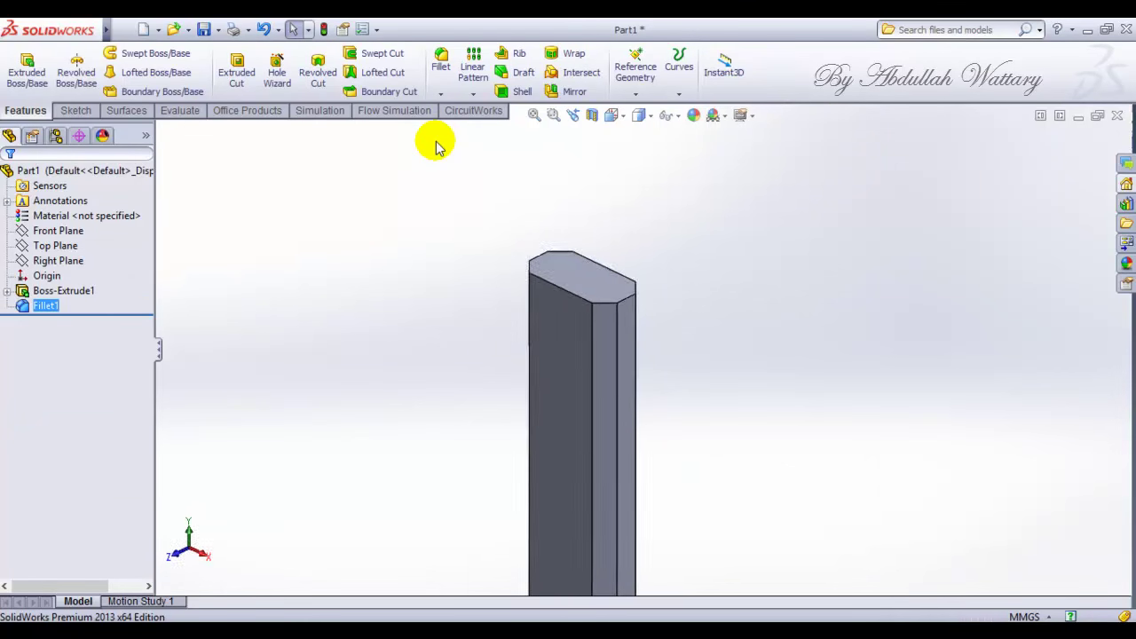
{"action": "left_click", "coordinate": [440, 94]}
{"action": "left_click", "coordinate": [449, 107]}
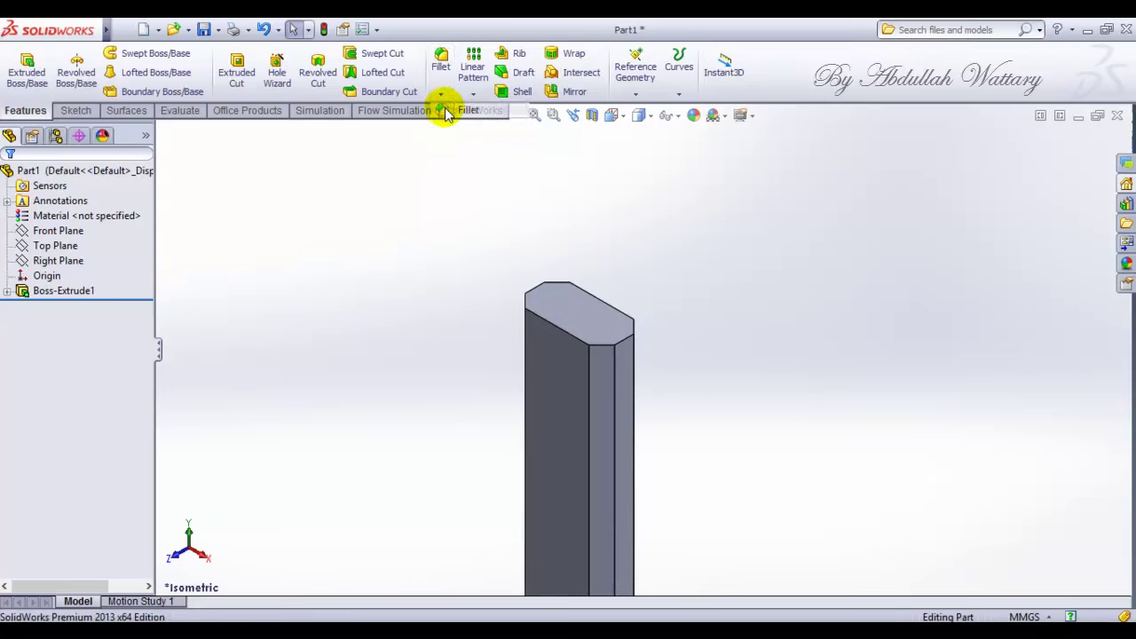
{"action": "type", "text": "5.00mm"}
- Select all eight top perimeter edges and apply the fillet as Fillet2
{"action": "left_click", "coordinate": [603, 348]}
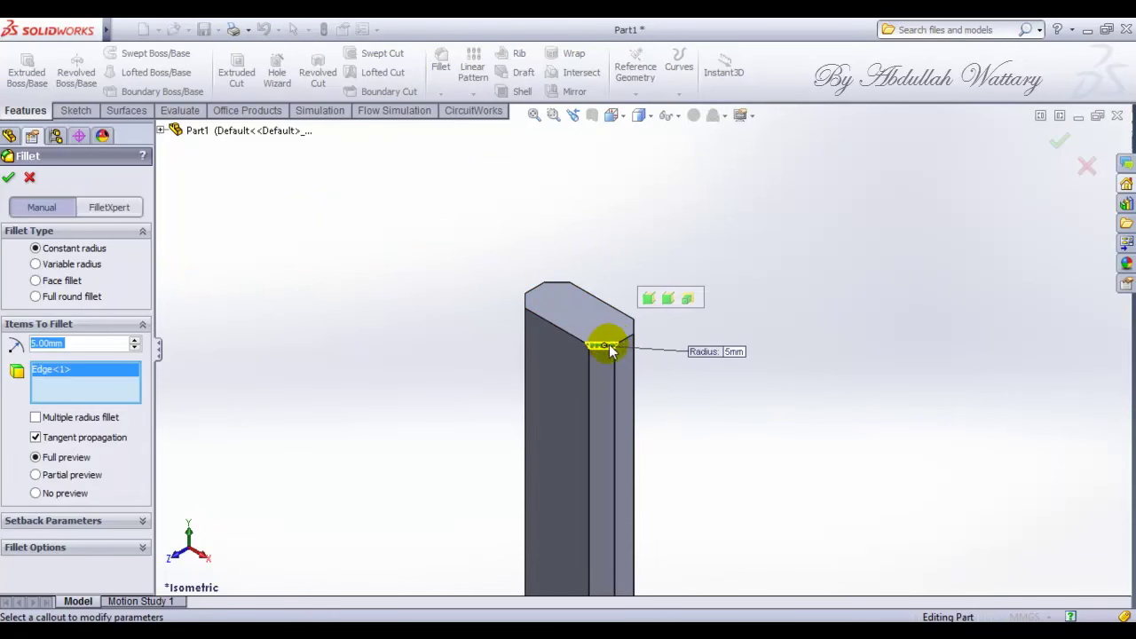
{"action": "left_click", "coordinate": [637, 330]}
{"action": "left_click", "coordinate": [634, 322]}
{"action": "left_click", "coordinate": [584, 285]}
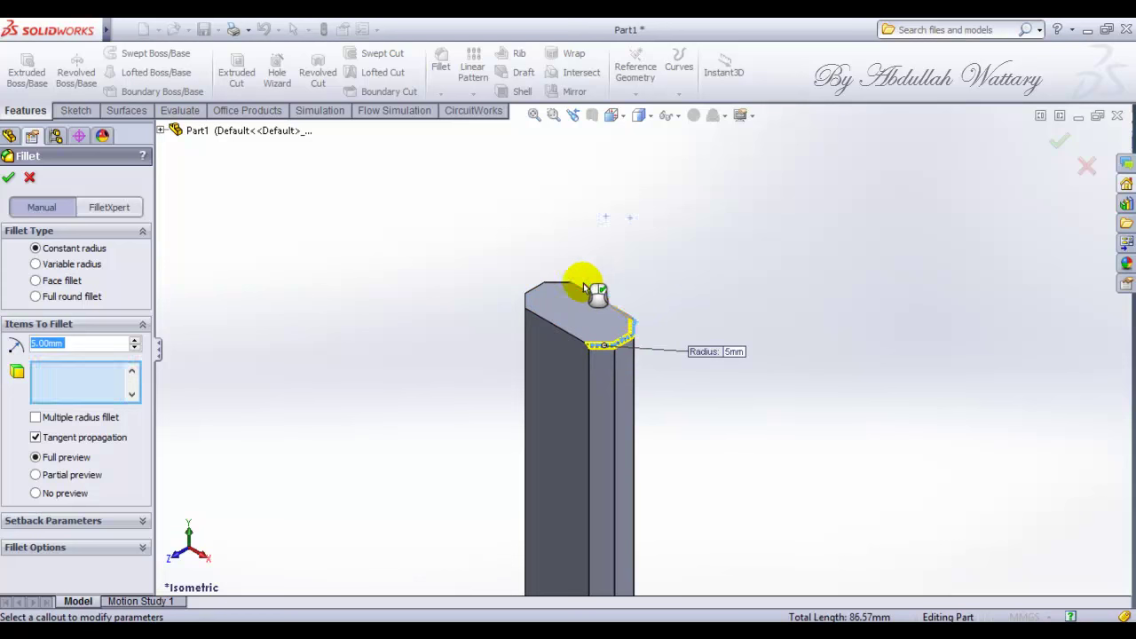
{"action": "left_click", "coordinate": [541, 296]}
{"action": "left_click", "coordinate": [525, 304]}
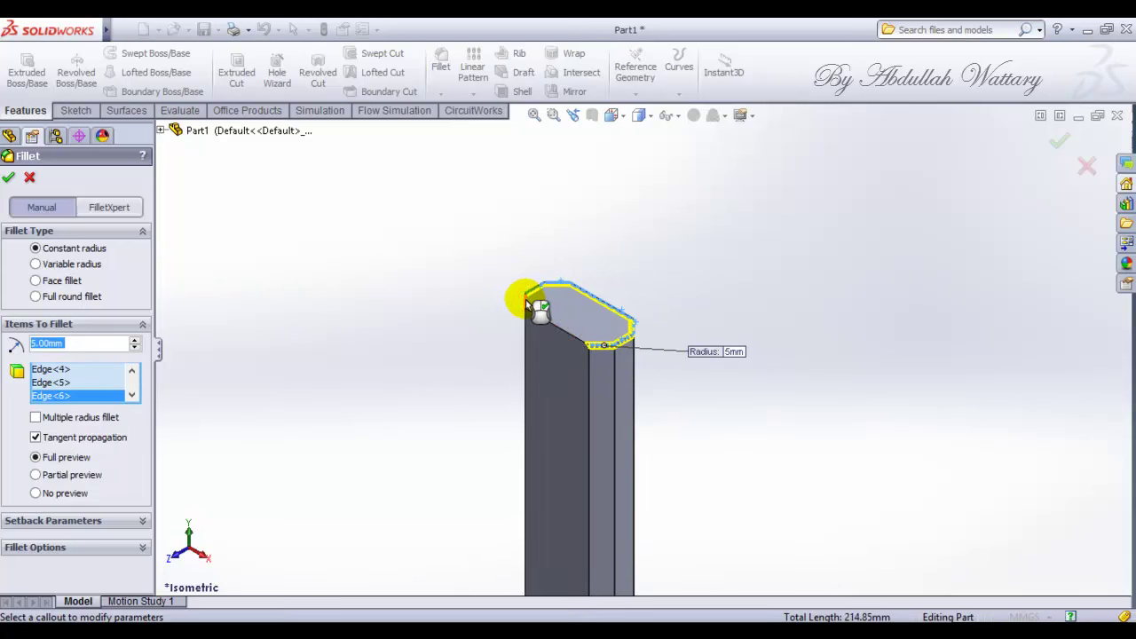
{"action": "left_click", "coordinate": [535, 316]}
{"action": "left_click", "coordinate": [536, 318]}
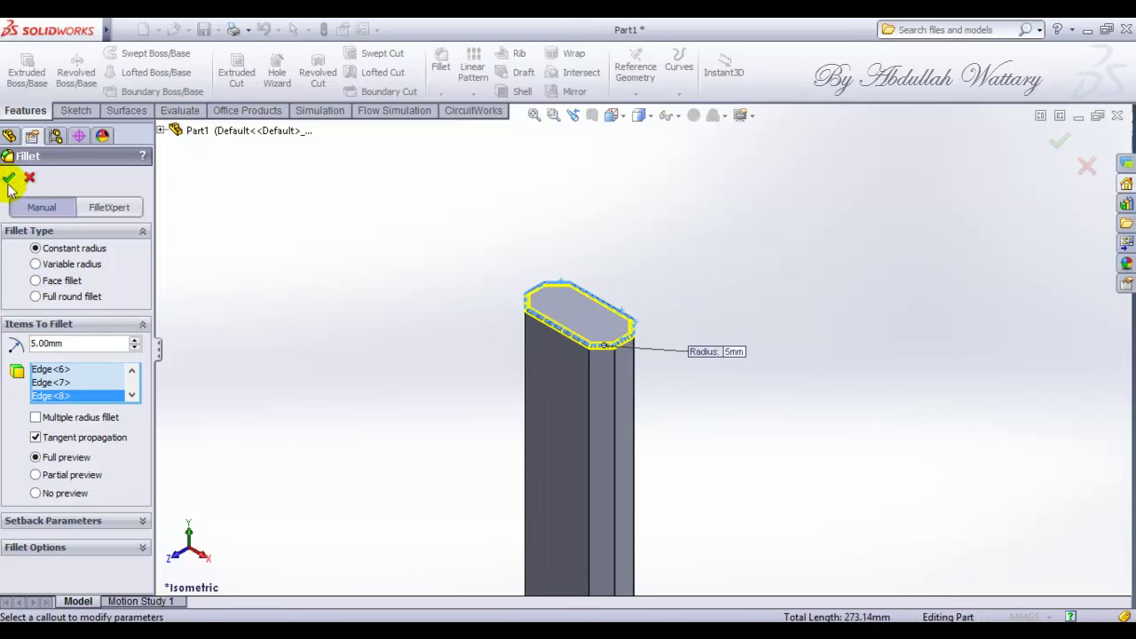
{"action": "key", "text": "Return"}
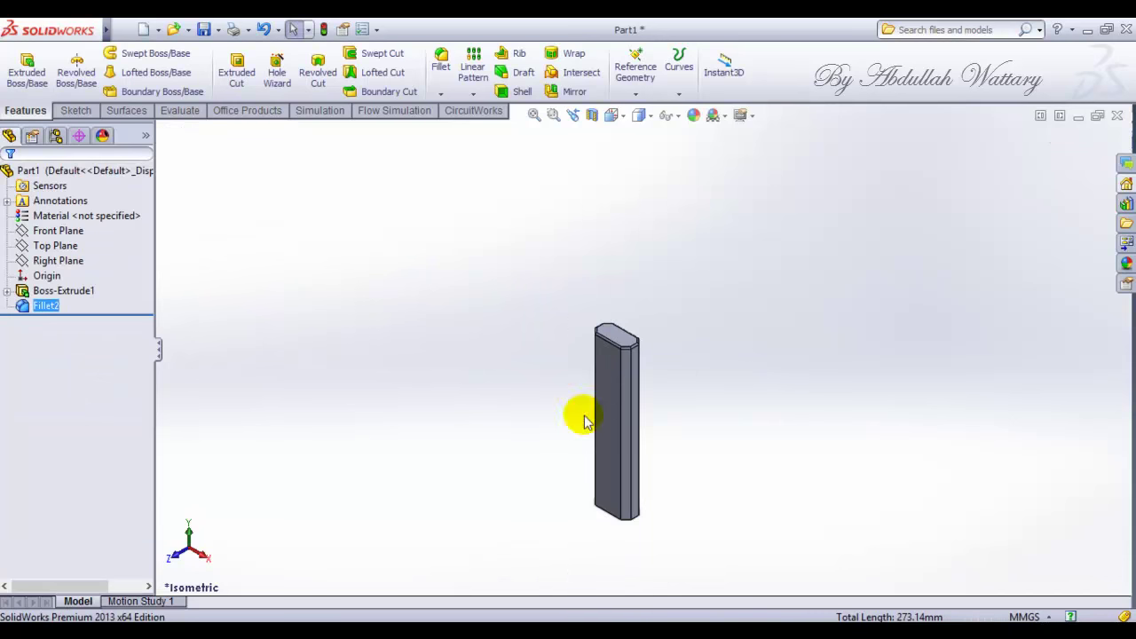
- Rotate the model to view the bottom end of the block
{"action": "right_click", "coordinate": [736, 380]}
{"action": "mouse_move", "coordinate": [806, 329]}
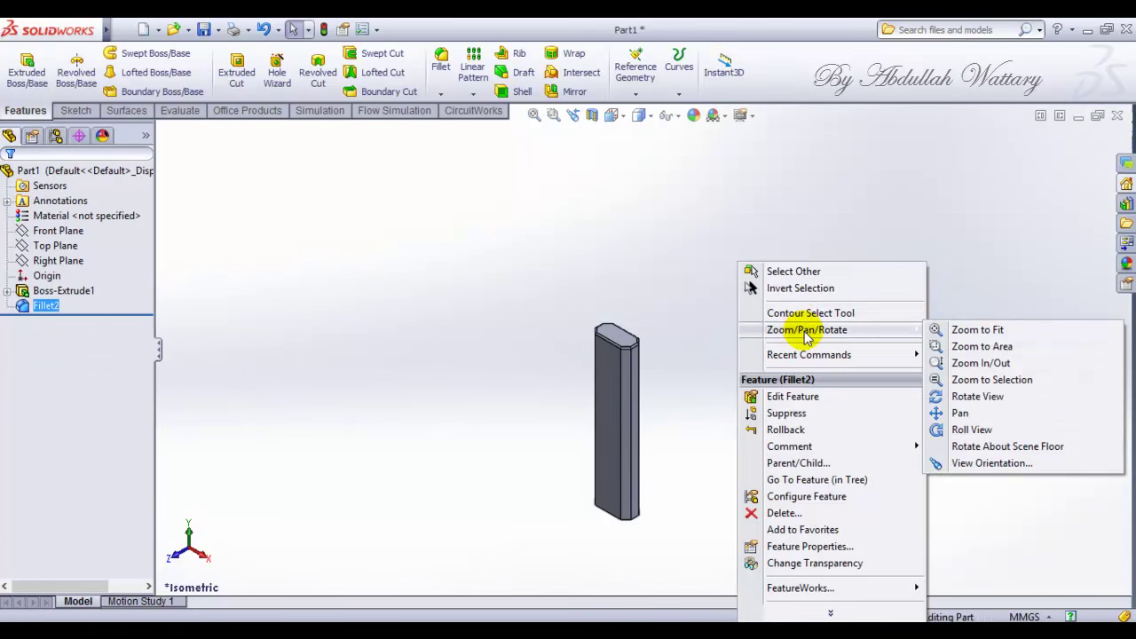
{"action": "left_click", "coordinate": [967, 397]}
{"action": "mouse_move", "coordinate": [662, 398]}
{"action": "left_mouse_down"}
{"action": "mouse_move", "coordinate": [672, 230]}
{"action": "mouse_move", "coordinate": [647, 479]}
{"action": "left_mouse_up"}
{"action": "scroll", "coordinate": [648, 479], "scroll_direction": "down", "scroll_amount": 2}
{"action": "scroll", "coordinate": [642, 482], "scroll_direction": "down", "scroll_amount": 3}
{"action": "key", "text": "Escape"}
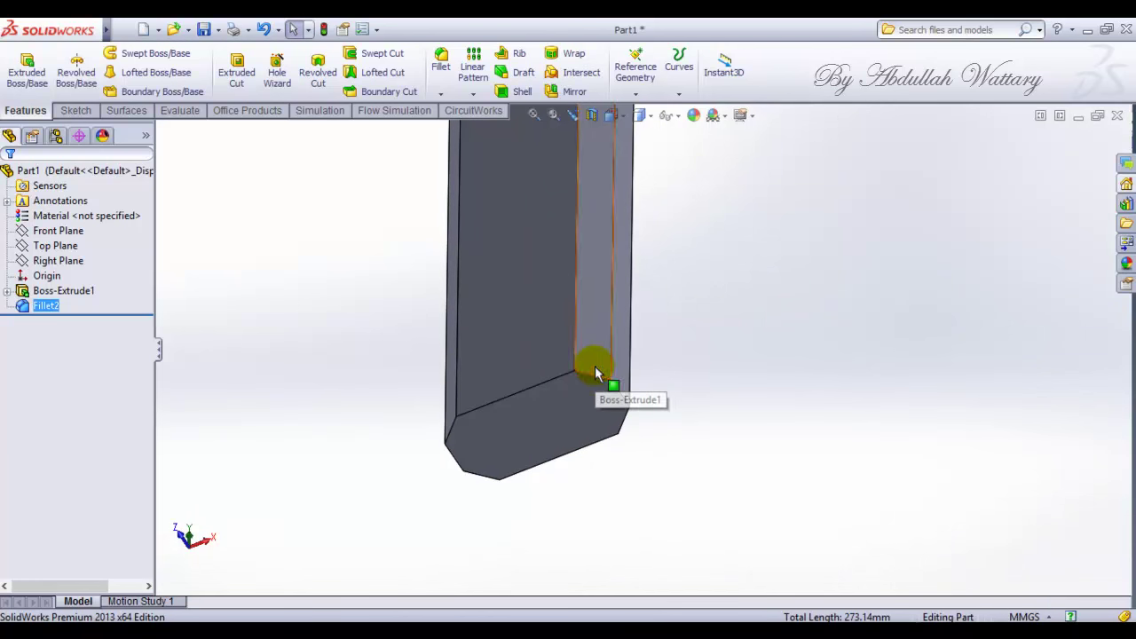
- Select the bottom perimeter edges and fillet them at 5 mm as Fillet3
{"action": "left_click", "coordinate": [590, 379]}
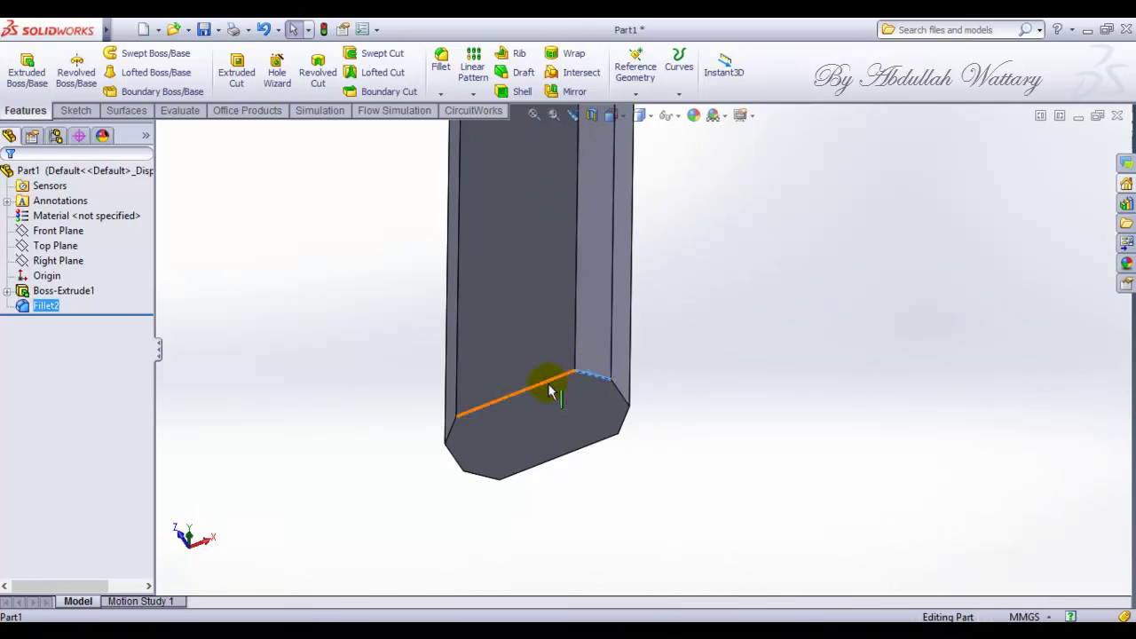
{"action": "left_click", "coordinate": [454, 433], "text": "ctrl"}
{"action": "left_click", "coordinate": [447, 404]}
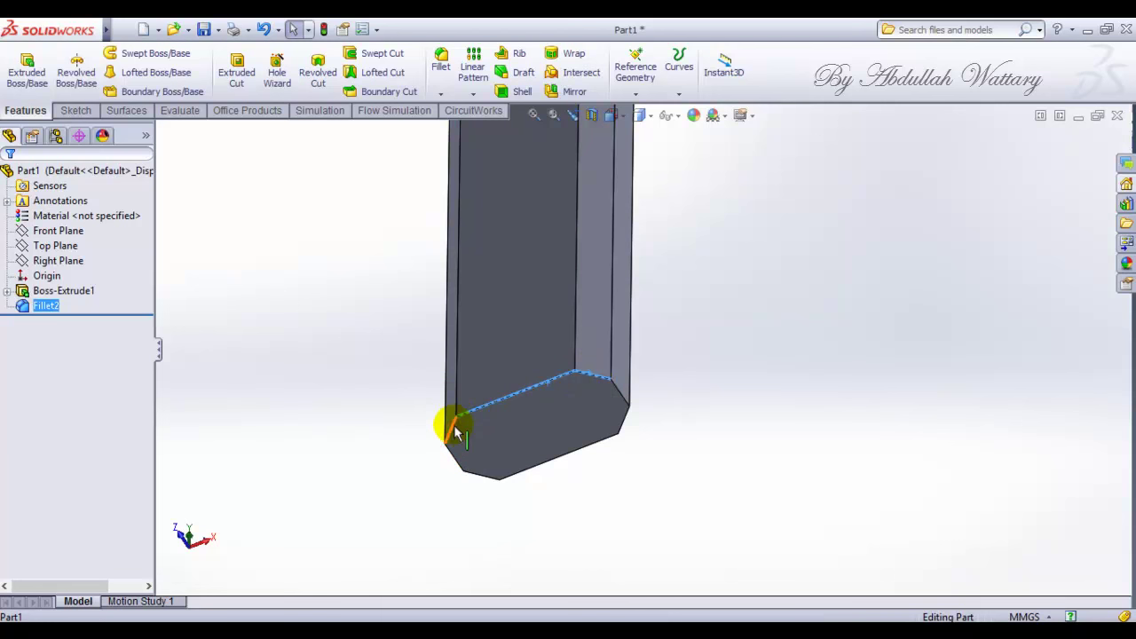
{"action": "left_click", "coordinate": [478, 479]}
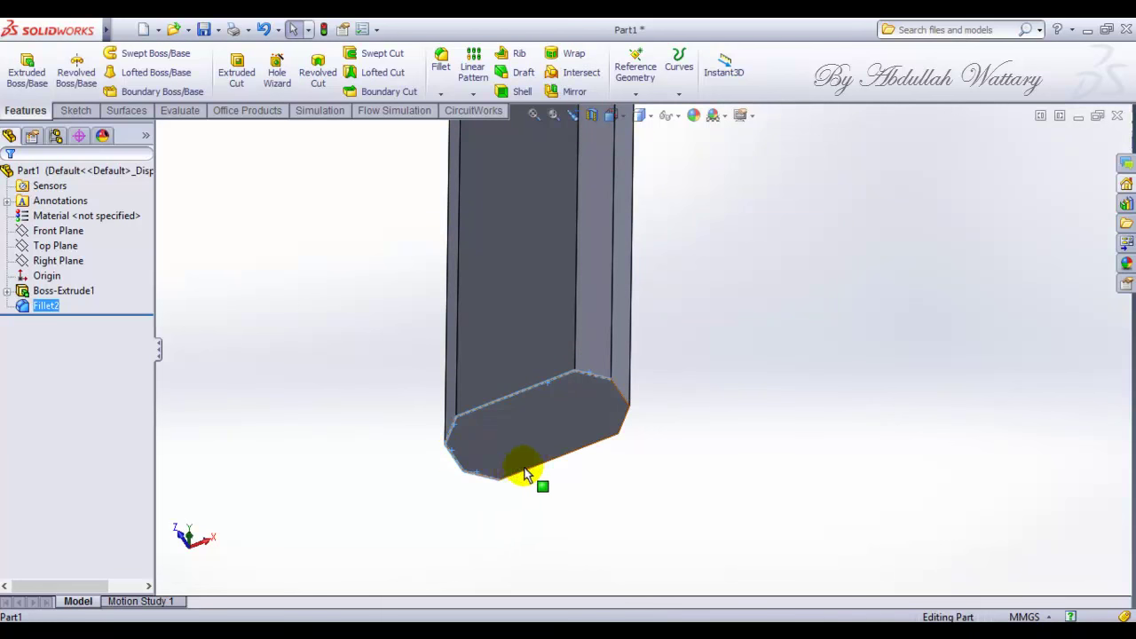
{"action": "left_click", "coordinate": [528, 473]}
{"action": "left_click", "coordinate": [535, 453]}
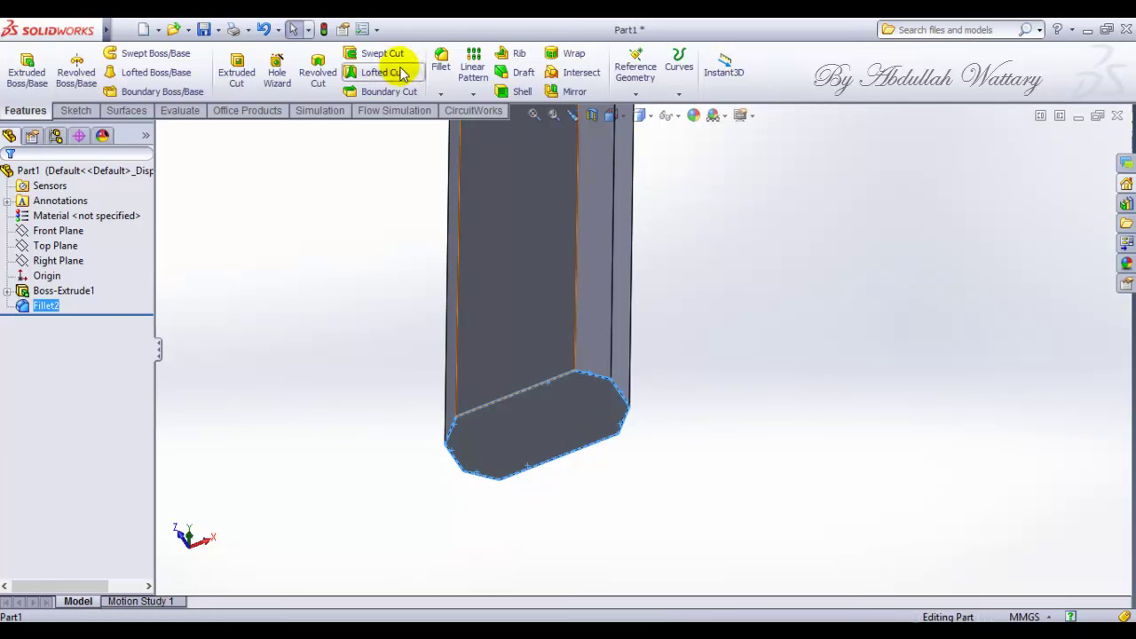
{"action": "left_click", "coordinate": [441, 93]}
{"action": "left_click", "coordinate": [466, 111]}
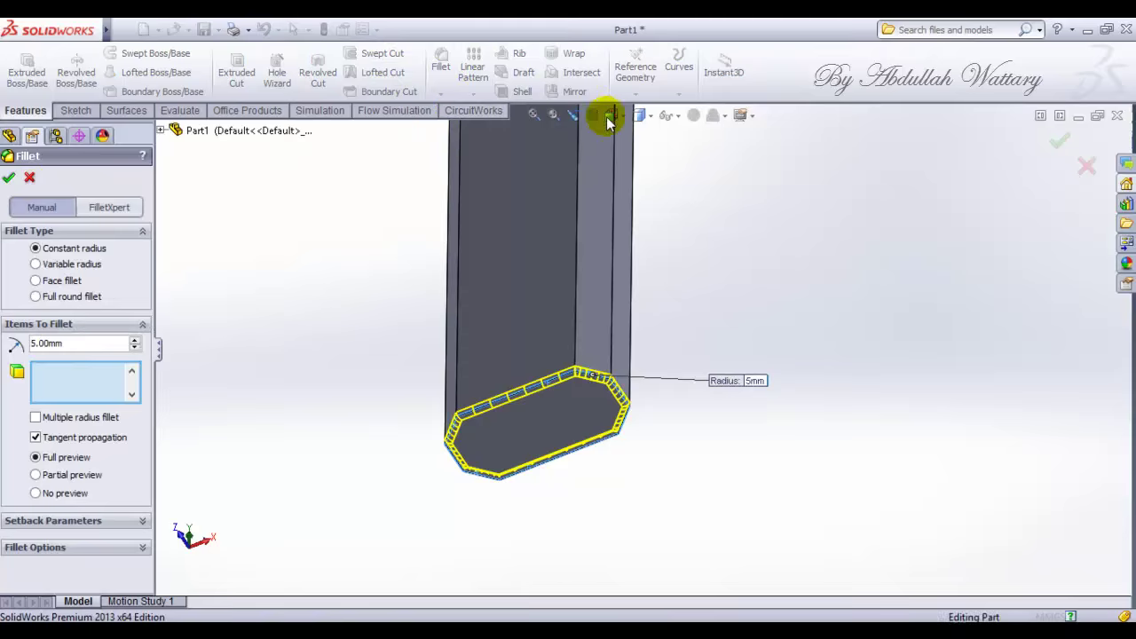
{"action": "key", "text": "Return"}
{"action": "left_click", "coordinate": [619, 120]}
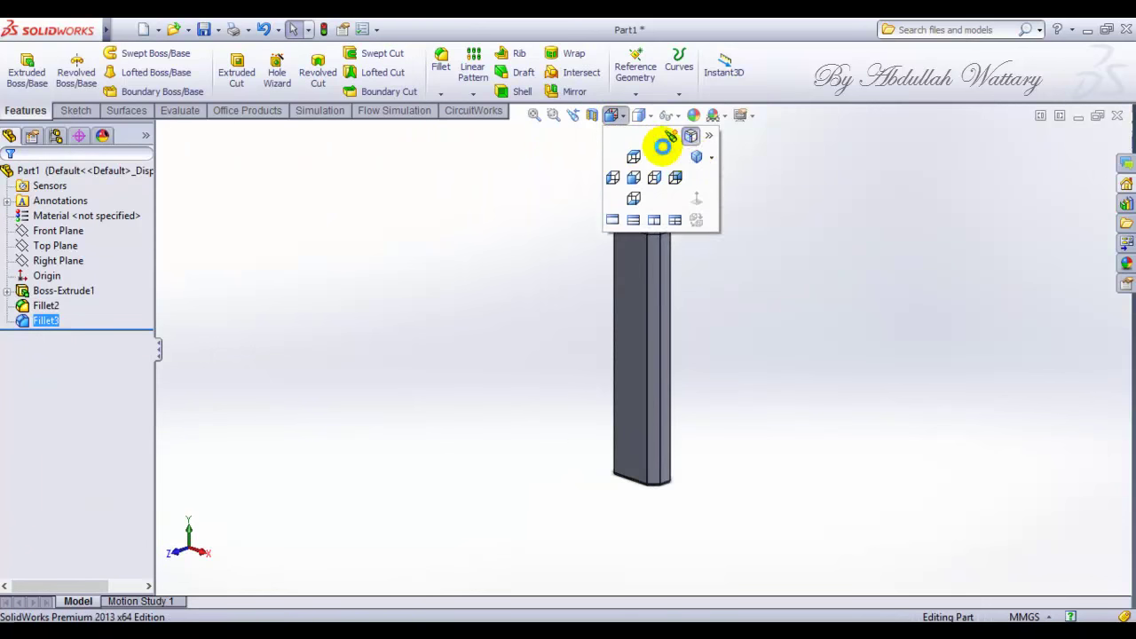
- Start a linear pattern using the block's top edge as Direction 1
{"action": "left_click", "coordinate": [689, 147]}
{"action": "left_click", "coordinate": [473, 92]}
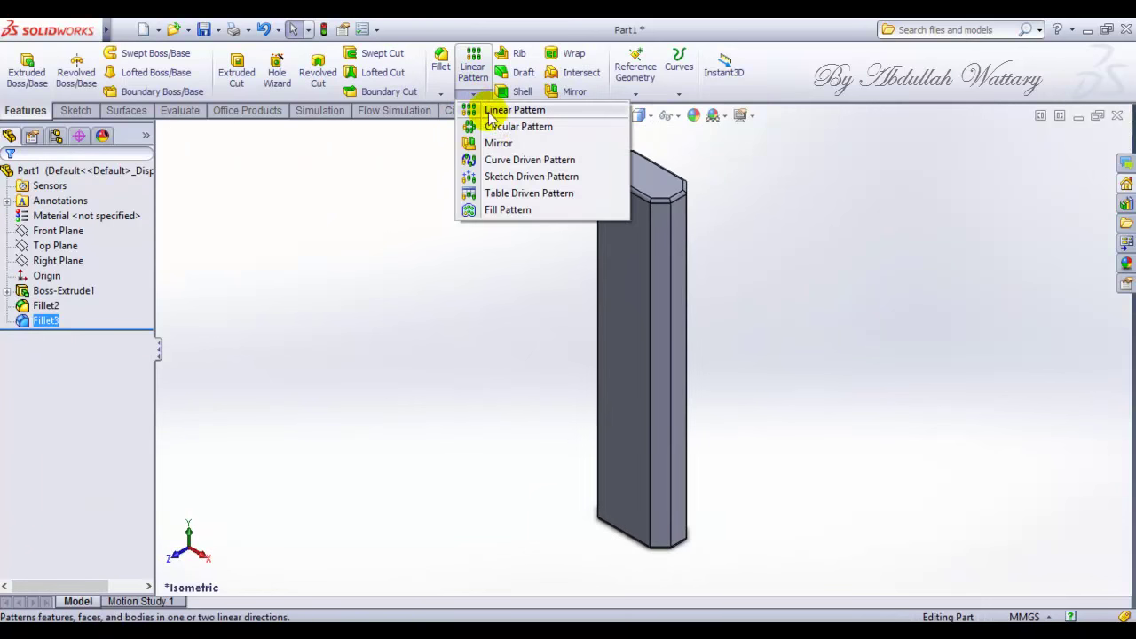
{"action": "left_click", "coordinate": [475, 110]}
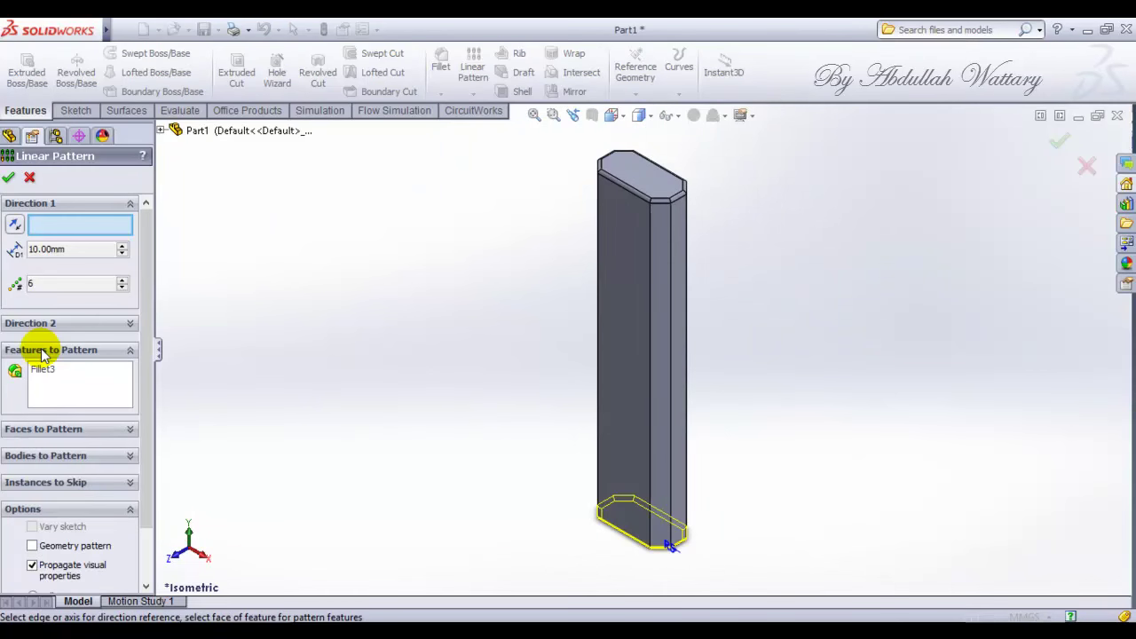
{"action": "left_click", "coordinate": [39, 377]}
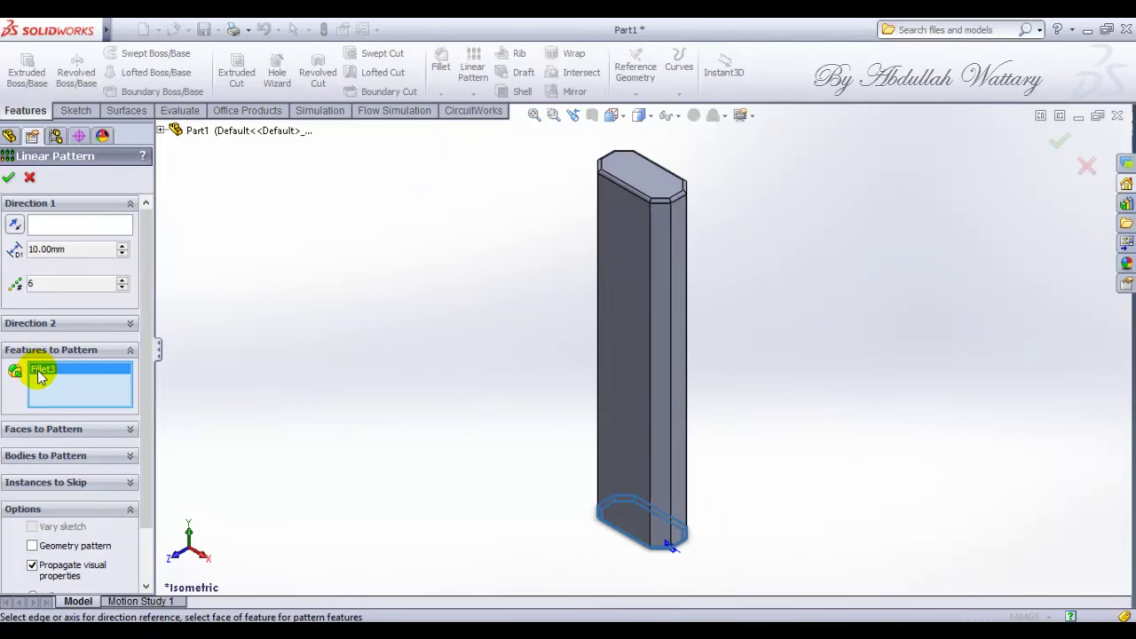
{"action": "key", "text": "Delete"}
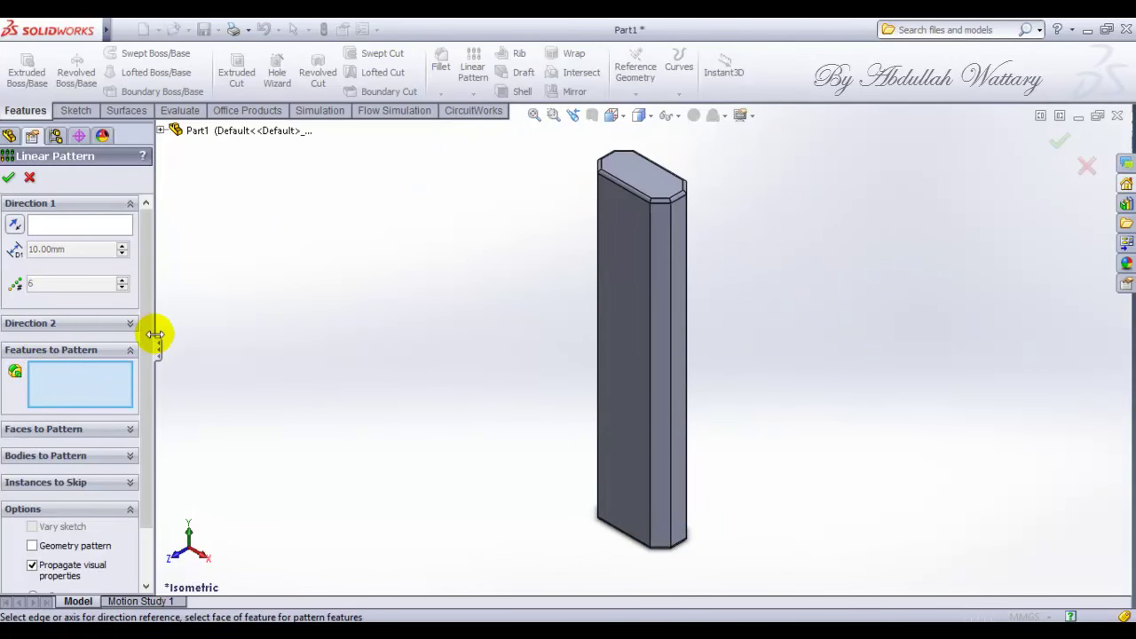
{"action": "left_click", "coordinate": [71, 226]}
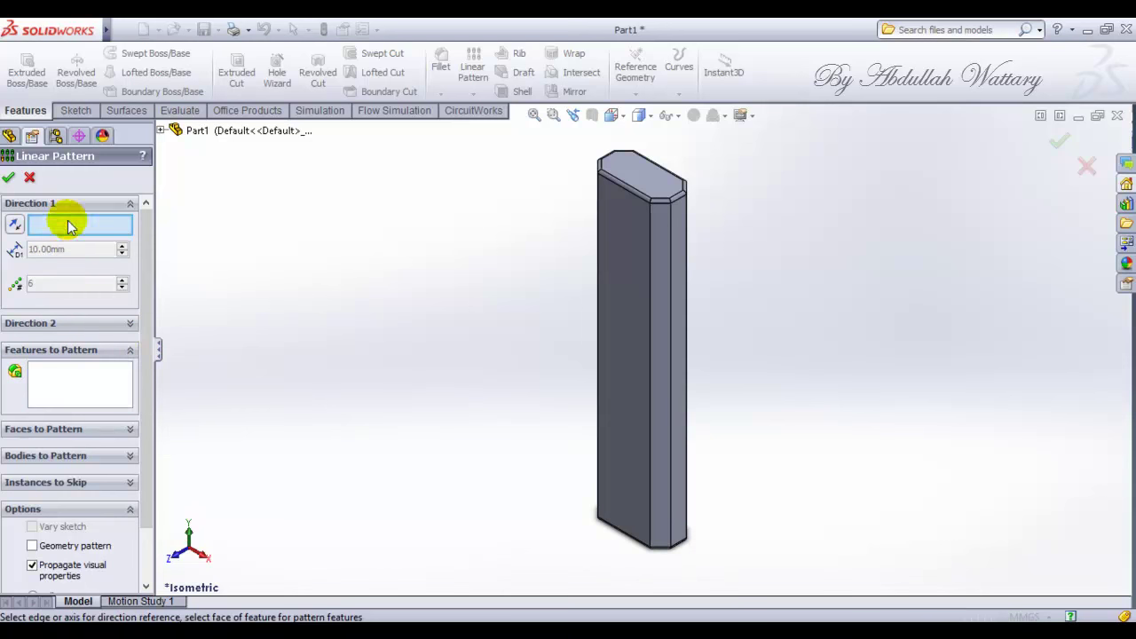
{"action": "left_click", "coordinate": [604, 161]}
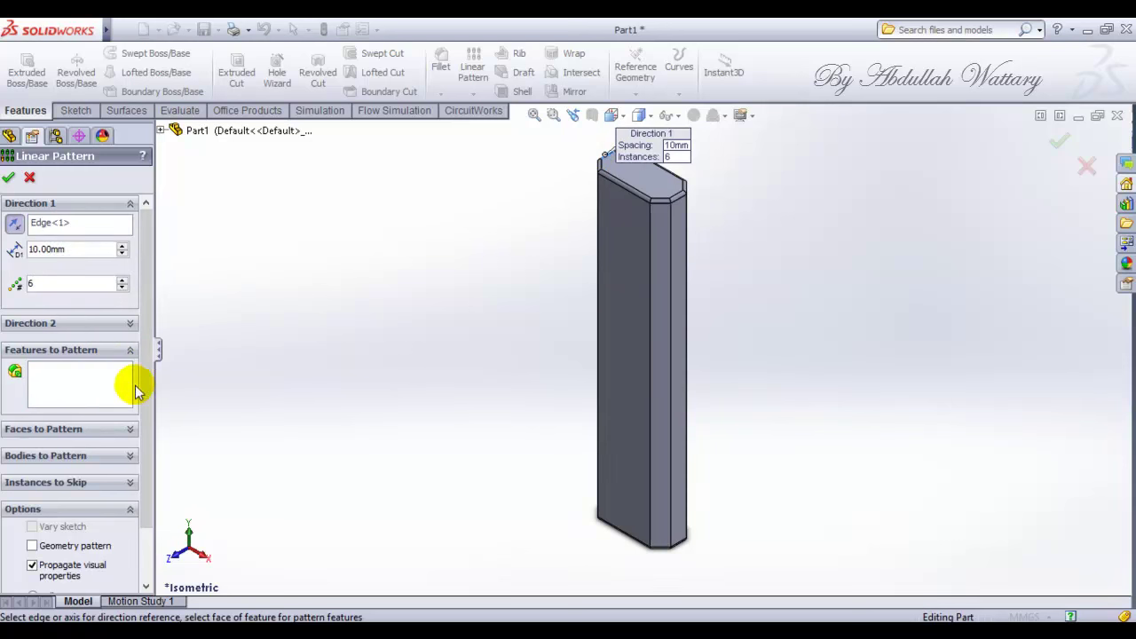
- Pattern the column body six times at 100 mm spacing in the reversed direction
{"action": "left_click", "coordinate": [130, 455]}
{"action": "left_click", "coordinate": [659, 391]}
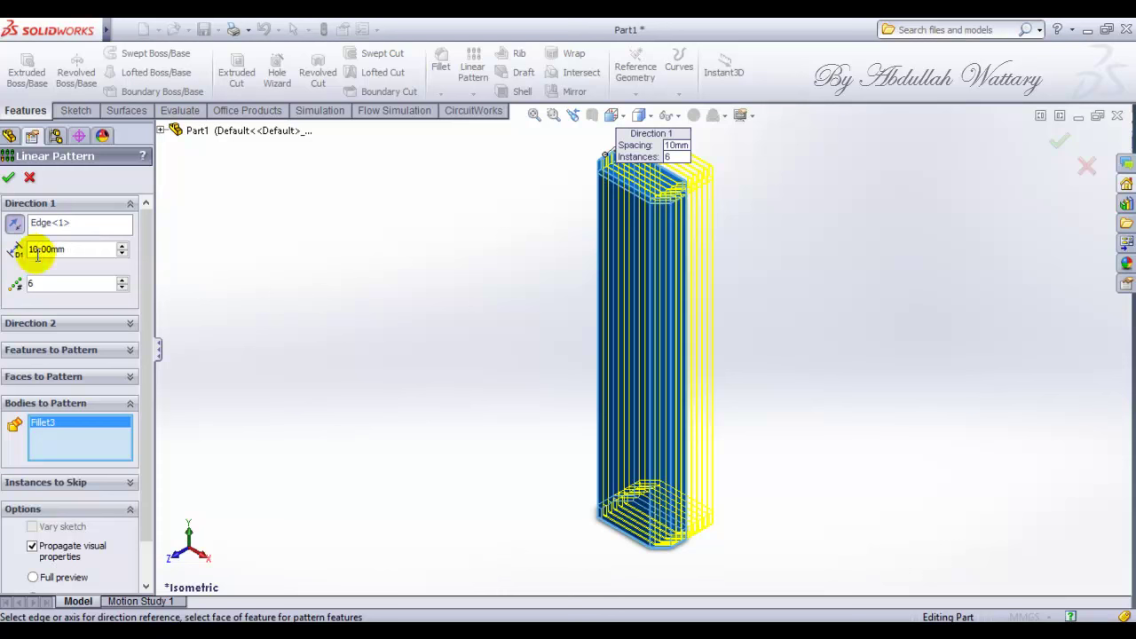
{"action": "key", "text": "BackSpace"}
{"action": "key", "text": "BackSpace"}
{"action": "type", "text": "100"}
{"action": "key", "text": "Return"}
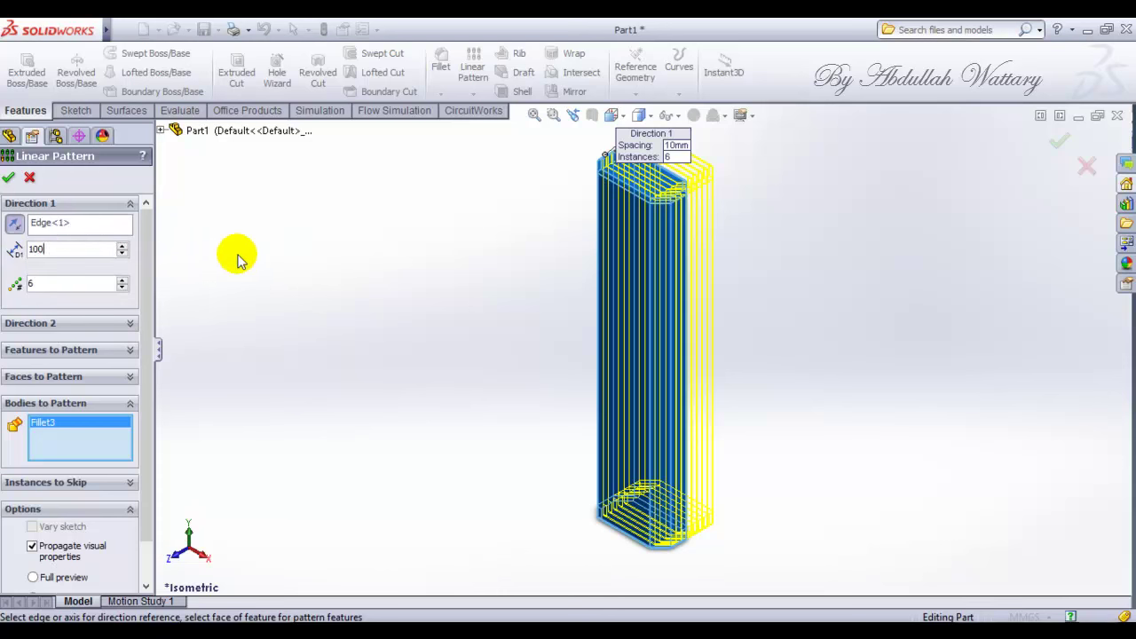
{"action": "left_click", "coordinate": [15, 225]}
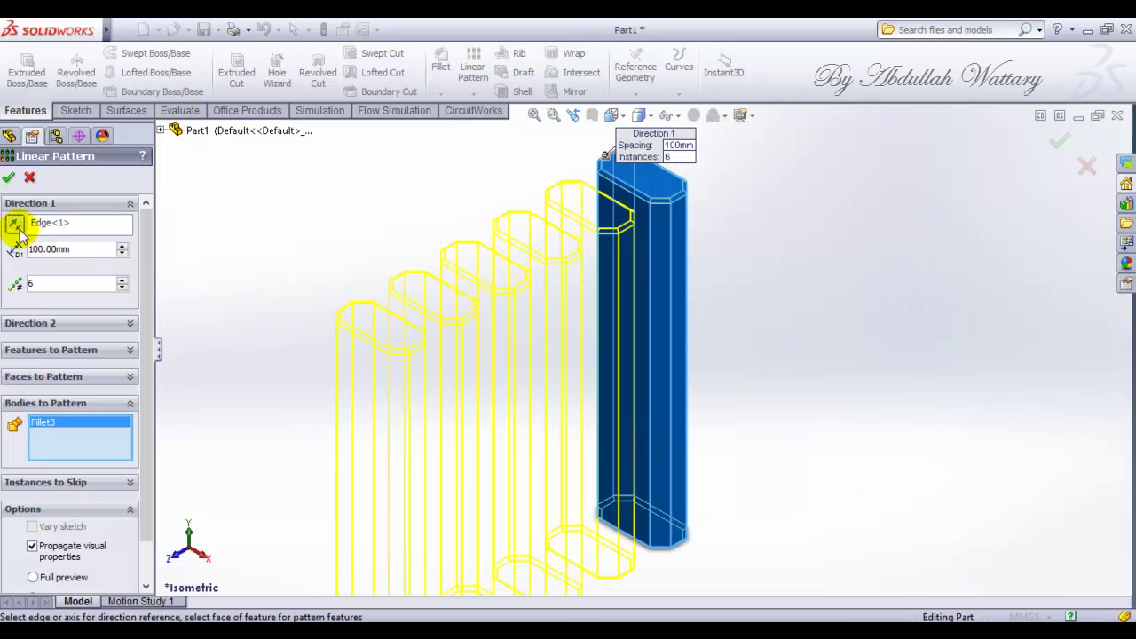
{"action": "left_click", "coordinate": [7, 177]}
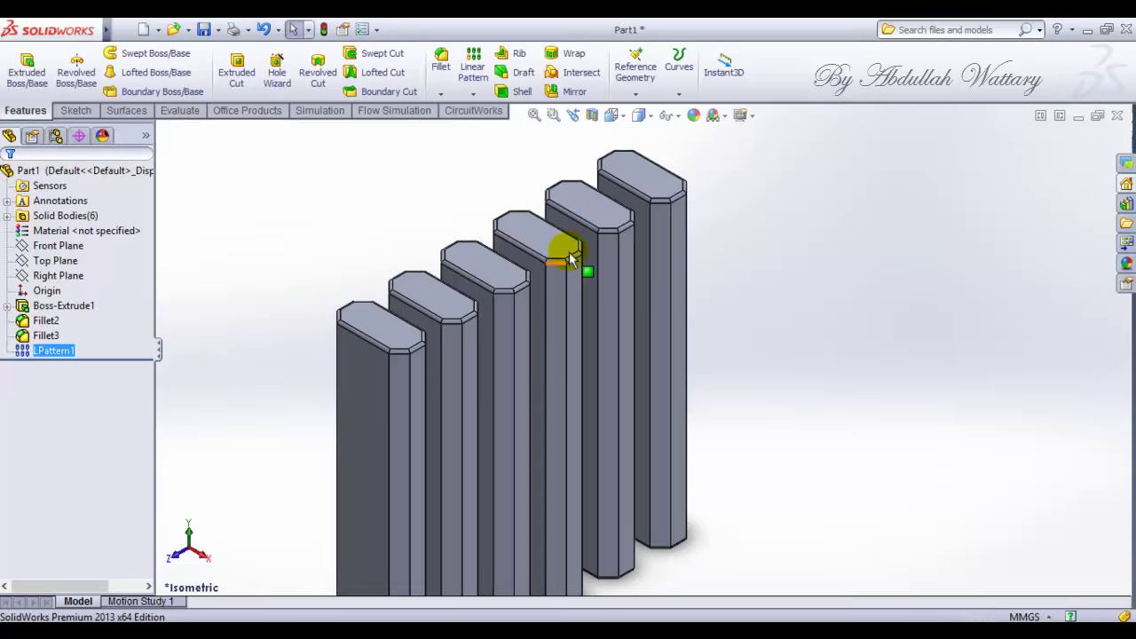
- Start a sketch on the first column's front face, viewed Normal To
{"action": "scroll", "coordinate": [770, 338], "scroll_direction": "up", "scroll_amount": 3}
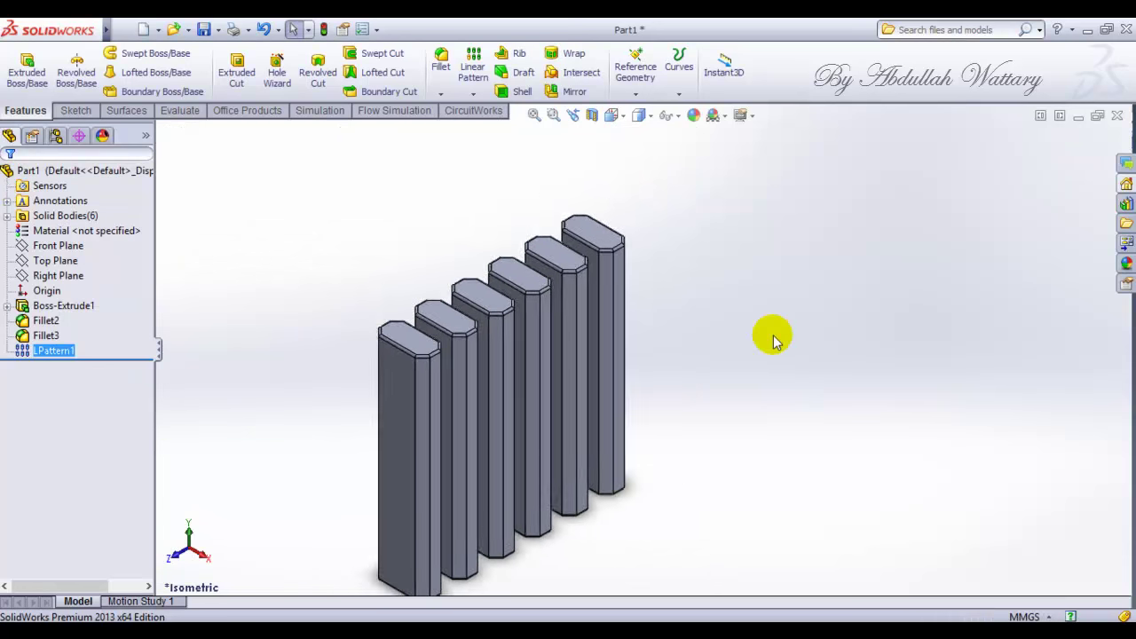
{"action": "left_click", "coordinate": [433, 411]}
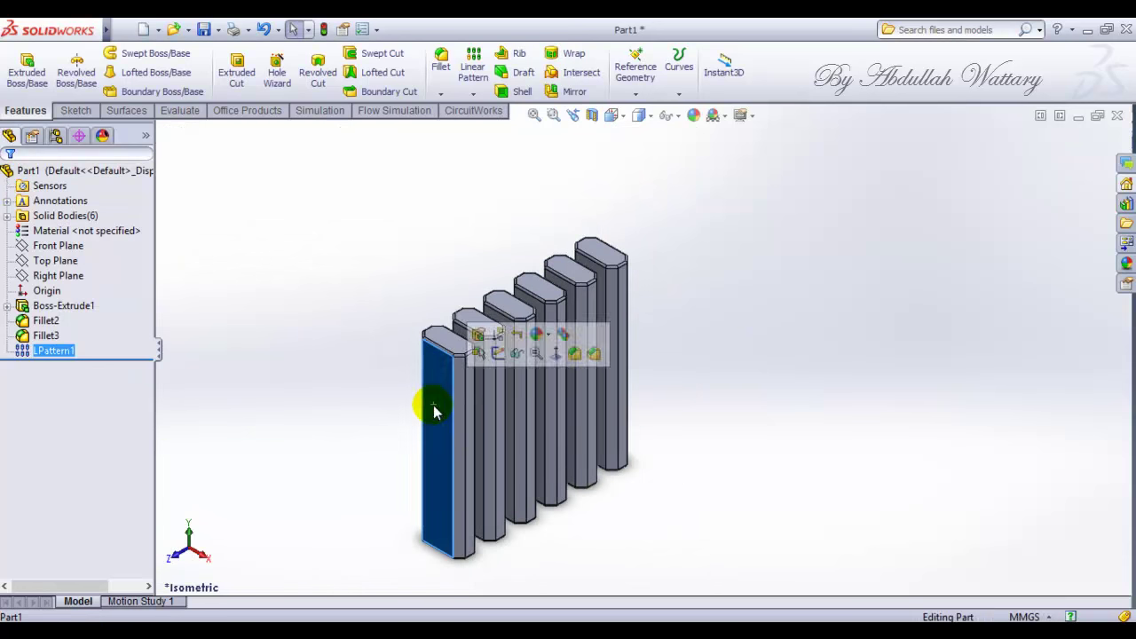
{"action": "left_click", "coordinate": [485, 355]}
{"action": "right_click", "coordinate": [70, 370]}
{"action": "left_click", "coordinate": [94, 339]}
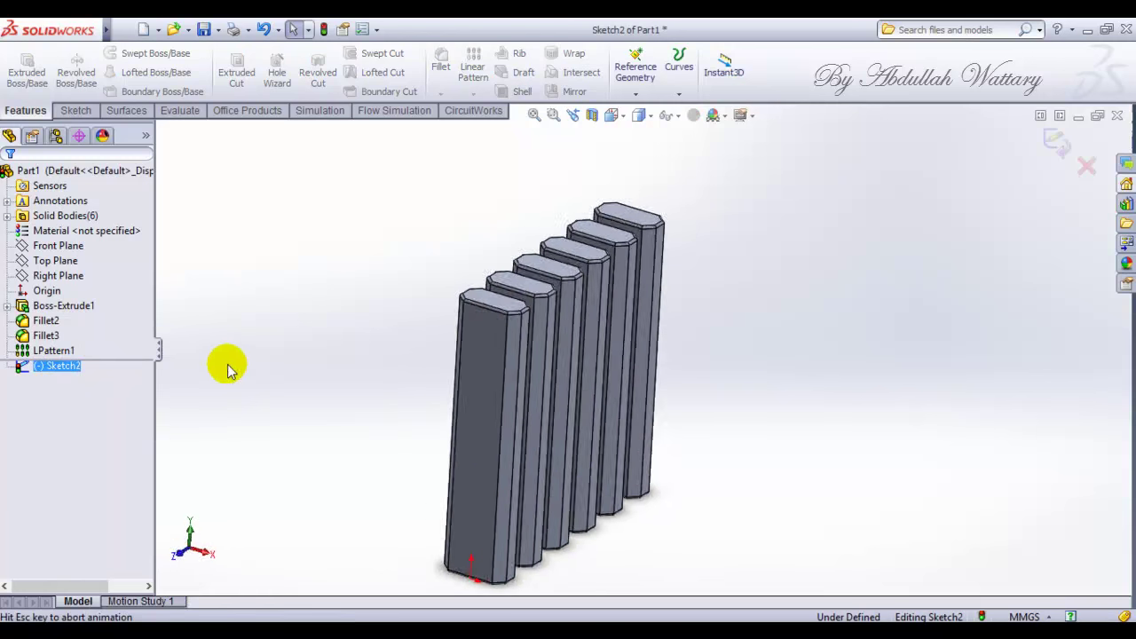
- Draw a vertical centreline from the column's top edge to its bottom edge
{"action": "left_click", "coordinate": [75, 112]}
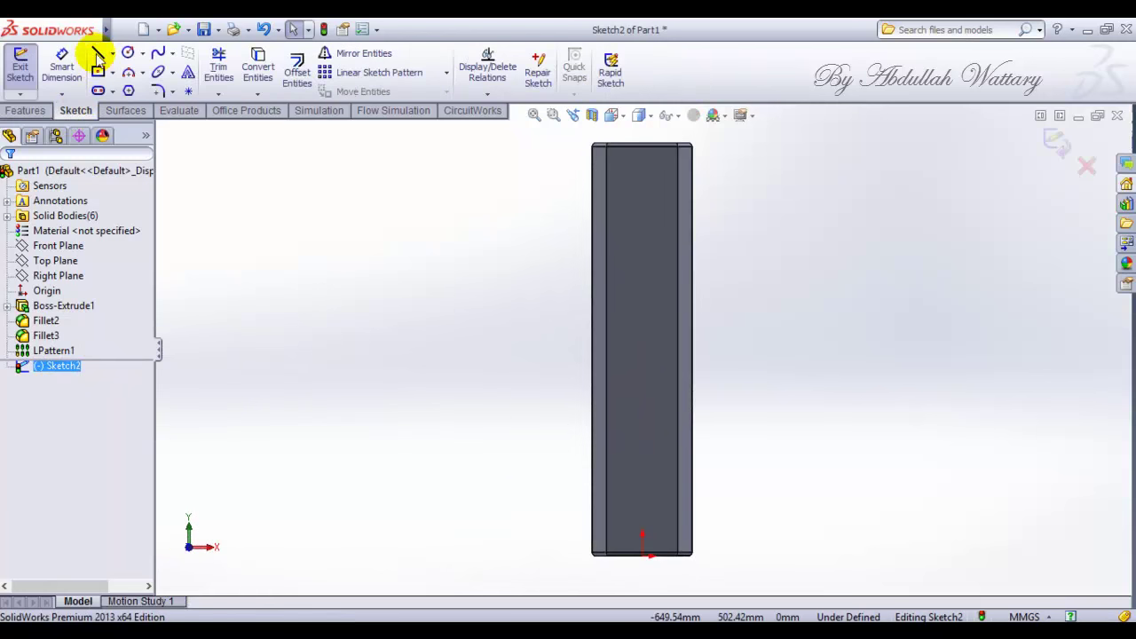
{"action": "scroll", "coordinate": [641, 152], "scroll_direction": "down", "scroll_amount": 2}
{"action": "scroll", "coordinate": [646, 236], "scroll_direction": "down", "scroll_amount": 3}
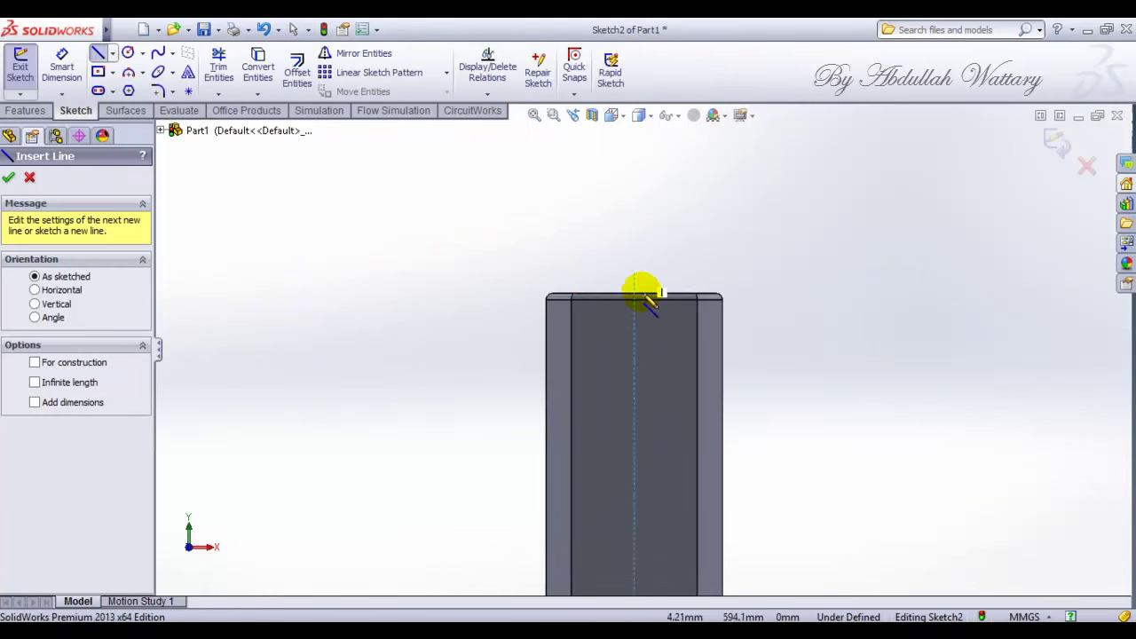
{"action": "left_click", "coordinate": [633, 293]}
{"action": "scroll", "coordinate": [648, 373], "scroll_direction": "up", "scroll_amount": 2}
{"action": "scroll", "coordinate": [634, 377], "scroll_direction": "up", "scroll_amount": 3}
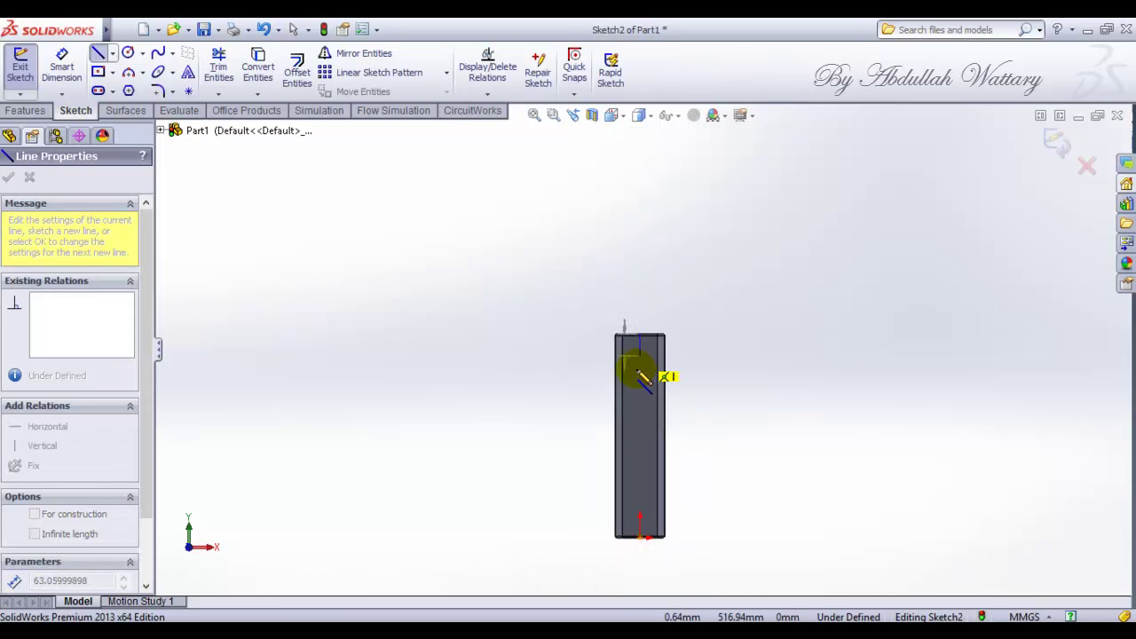
{"action": "scroll", "coordinate": [664, 528], "scroll_direction": "down", "scroll_amount": 2}
{"action": "scroll", "coordinate": [630, 532], "scroll_direction": "down", "scroll_amount": 2}
{"action": "scroll", "coordinate": [594, 479], "scroll_direction": "down", "scroll_amount": 2}
{"action": "scroll", "coordinate": [666, 486], "scroll_direction": "down", "scroll_amount": 2}
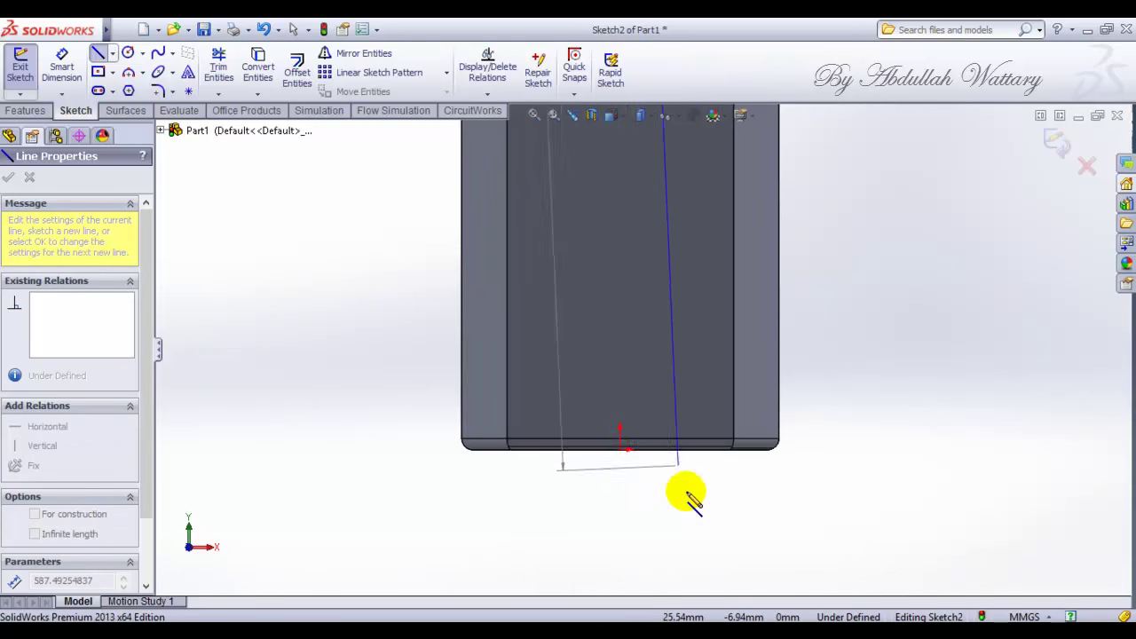
{"action": "left_click", "coordinate": [621, 451]}
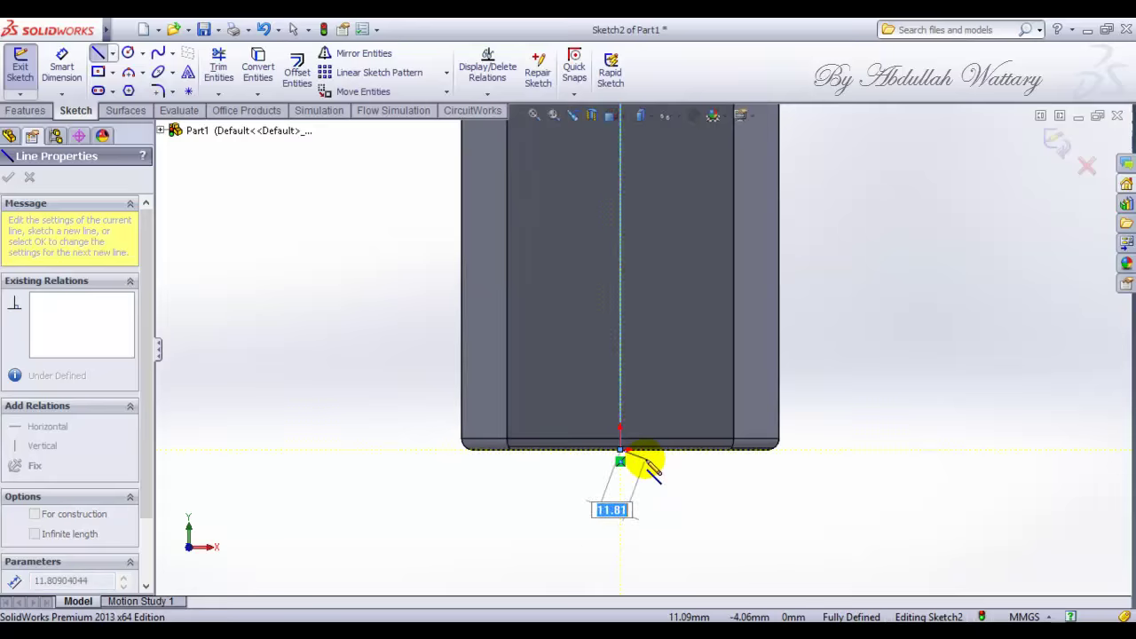
{"action": "scroll", "coordinate": [644, 466], "scroll_direction": "up", "scroll_amount": 3}
{"action": "scroll", "coordinate": [661, 373], "scroll_direction": "up", "scroll_amount": 2}
{"action": "scroll", "coordinate": [673, 275], "scroll_direction": "down", "scroll_amount": 1}
{"action": "scroll", "coordinate": [673, 267], "scroll_direction": "down", "scroll_amount": 2}
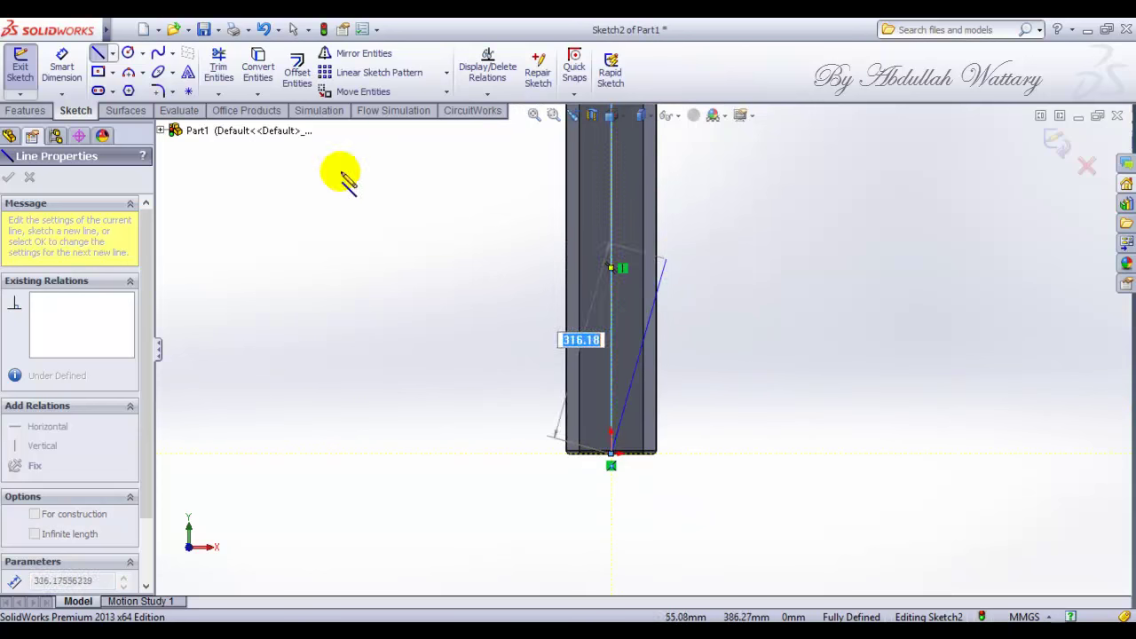
- Draw a center rectangle on the centreline's midpoint and check the reference drawing
{"action": "left_click", "coordinate": [97, 53]}
{"action": "left_click", "coordinate": [97, 72]}
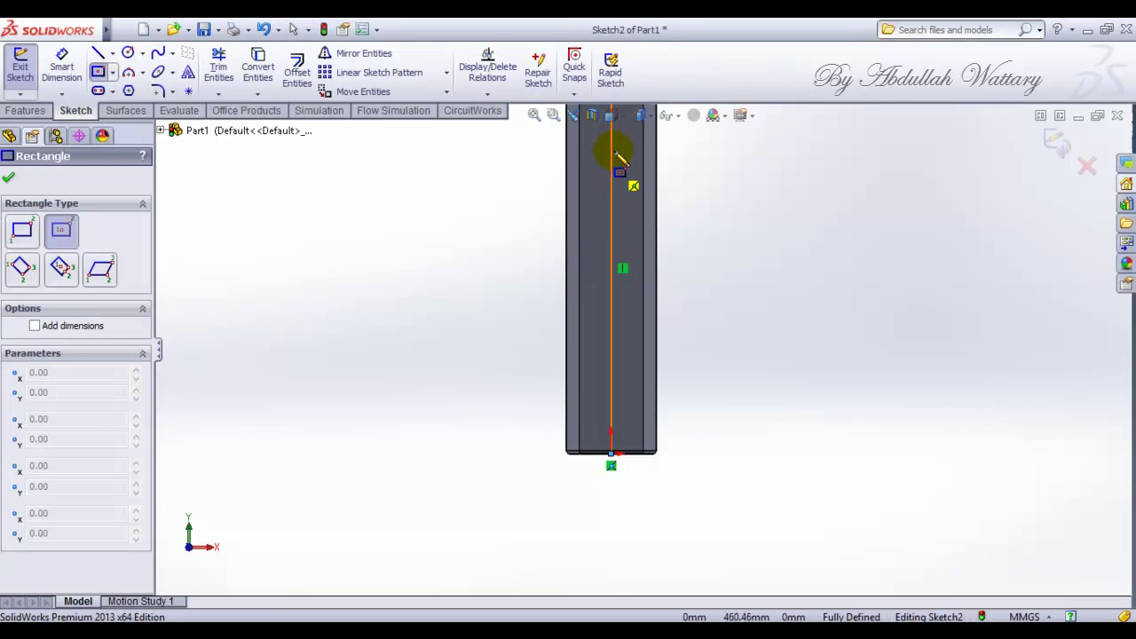
{"action": "scroll", "coordinate": [621, 164], "scroll_direction": "down", "scroll_amount": 2}
{"action": "scroll", "coordinate": [626, 221], "scroll_direction": "up", "scroll_amount": 2}
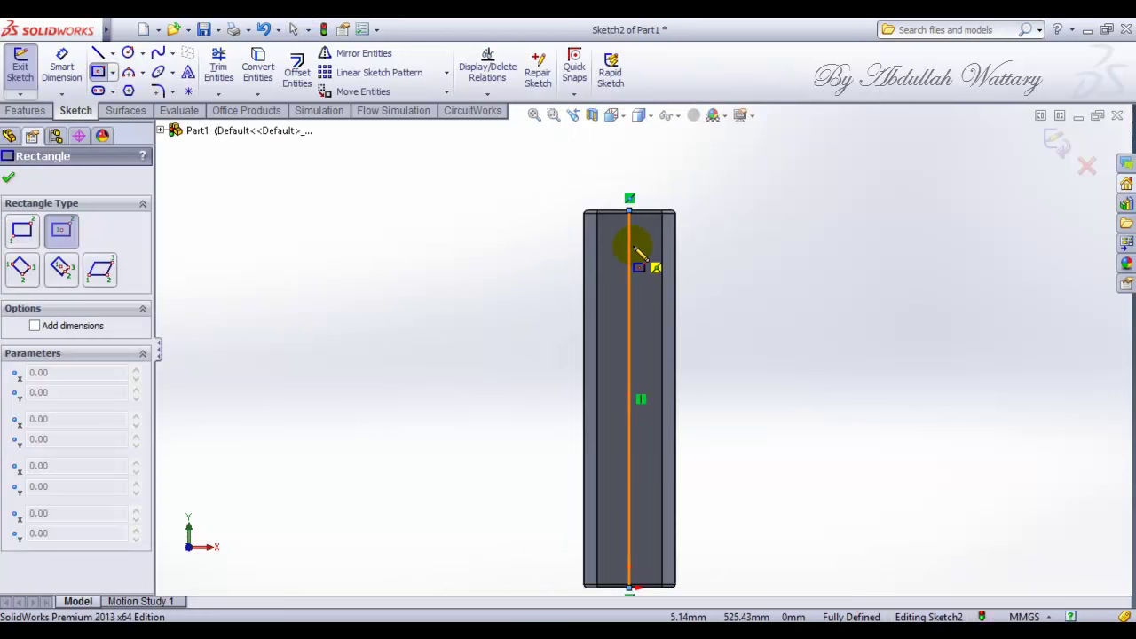
{"action": "left_click", "coordinate": [629, 399]}
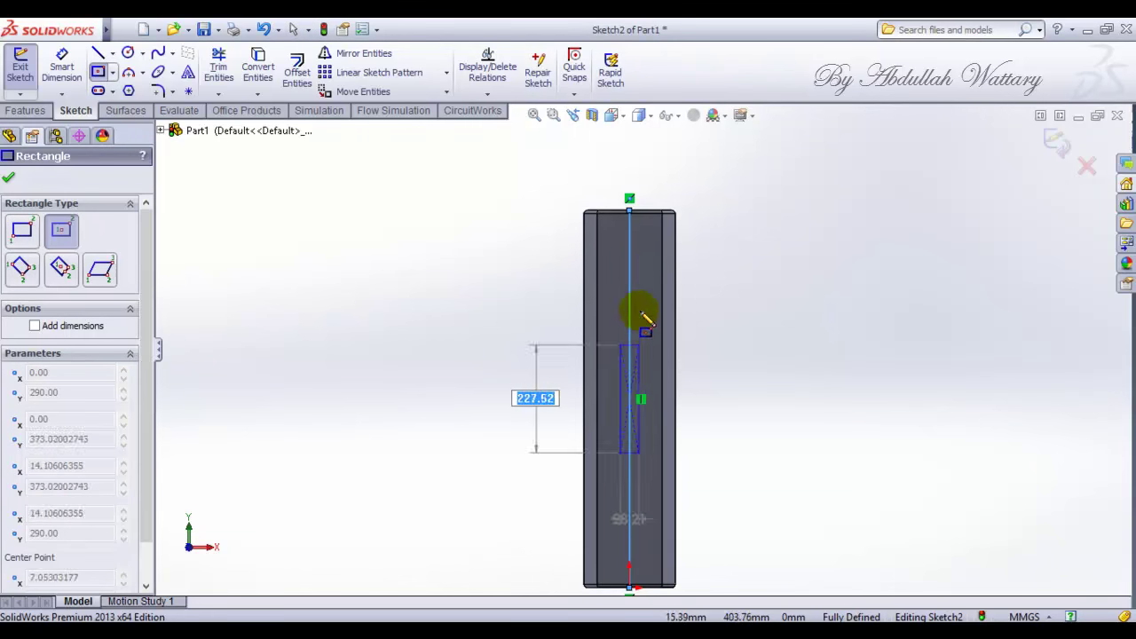
{"action": "left_click", "coordinate": [651, 256]}
{"action": "left_click", "coordinate": [387, 577]}
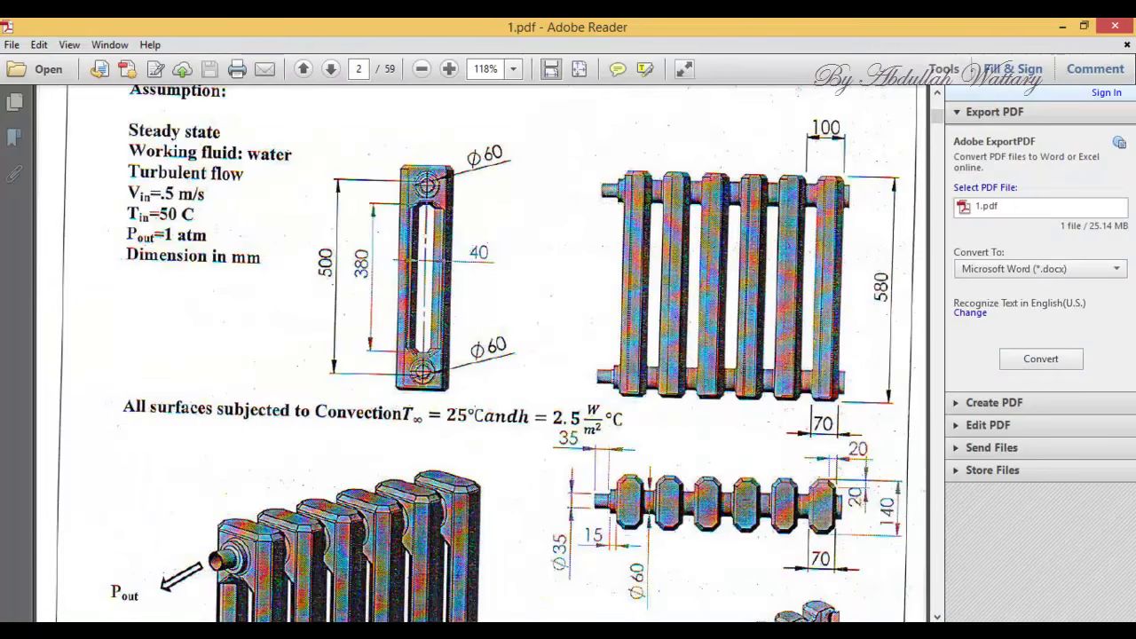
{"action": "key", "text": "alt+Tab"}
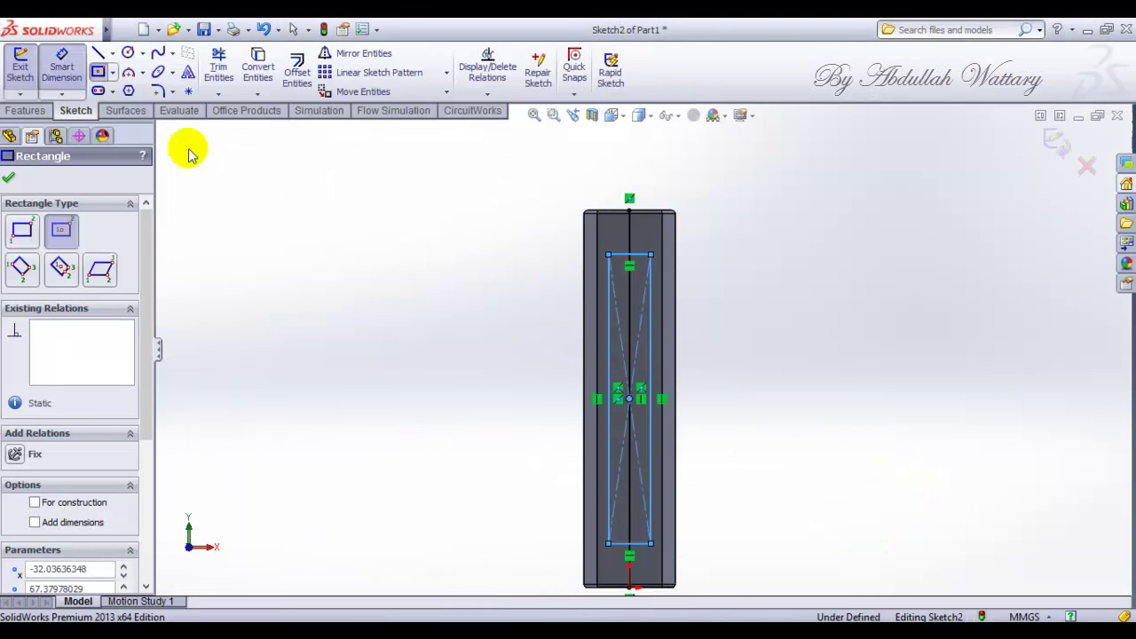
- Dimension the slot's left side to 380 mm and its bottom edge to 40 mm
{"action": "left_click", "coordinate": [61, 58]}
{"action": "left_click", "coordinate": [608, 390]}
{"action": "left_click", "coordinate": [512, 390]}
{"action": "type", "text": "380"}
{"action": "key", "text": "Return"}
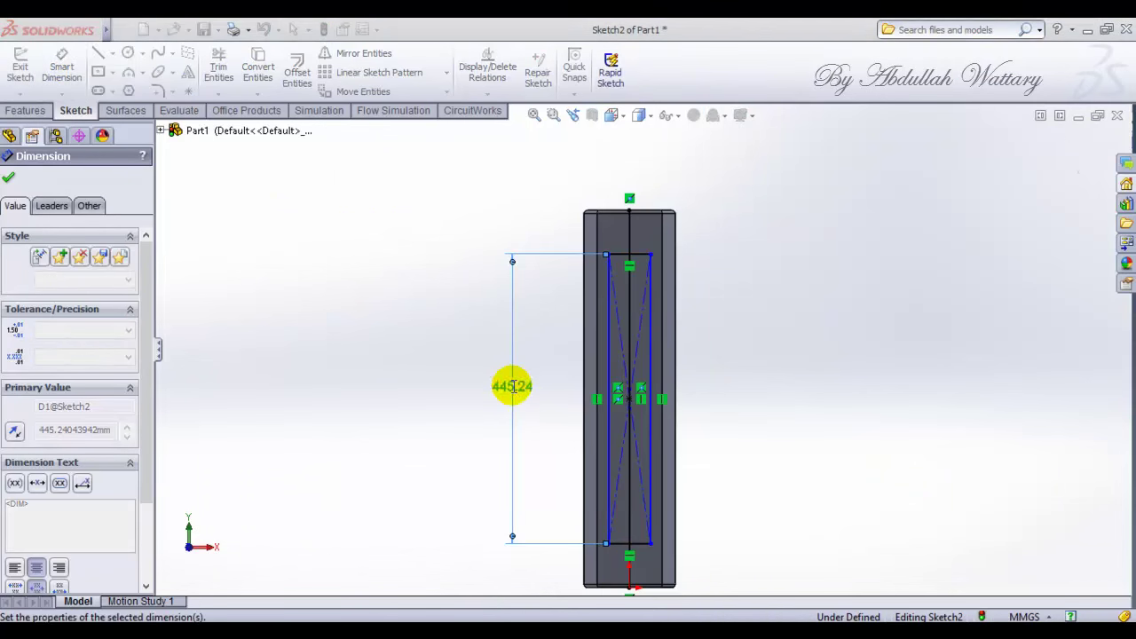
{"action": "left_click", "coordinate": [628, 561]}
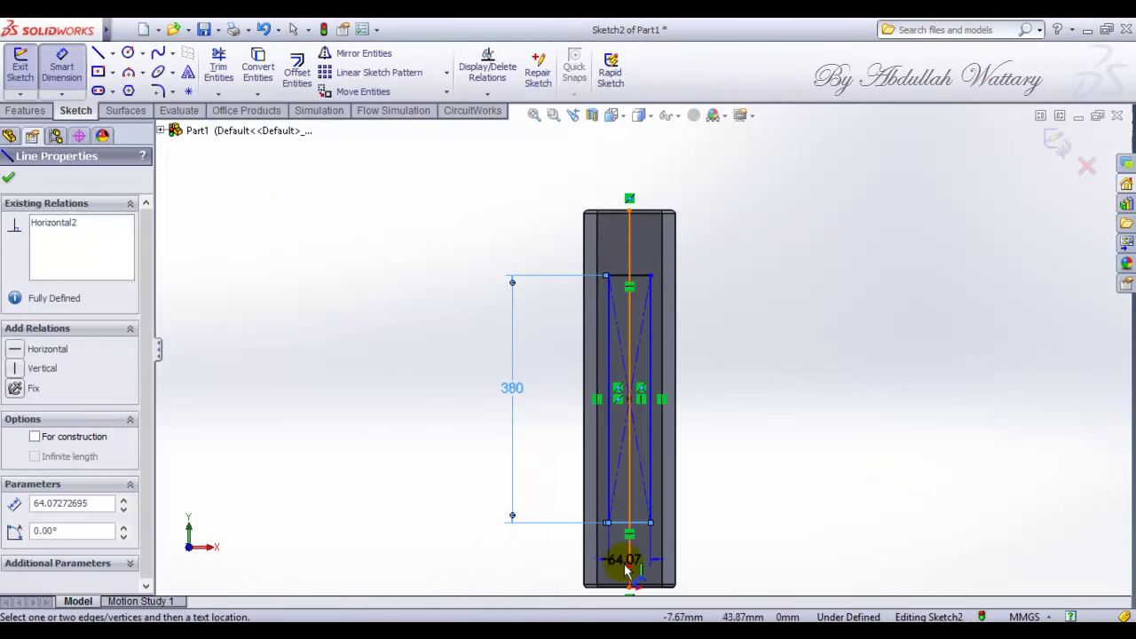
{"action": "left_click", "coordinate": [626, 572]}
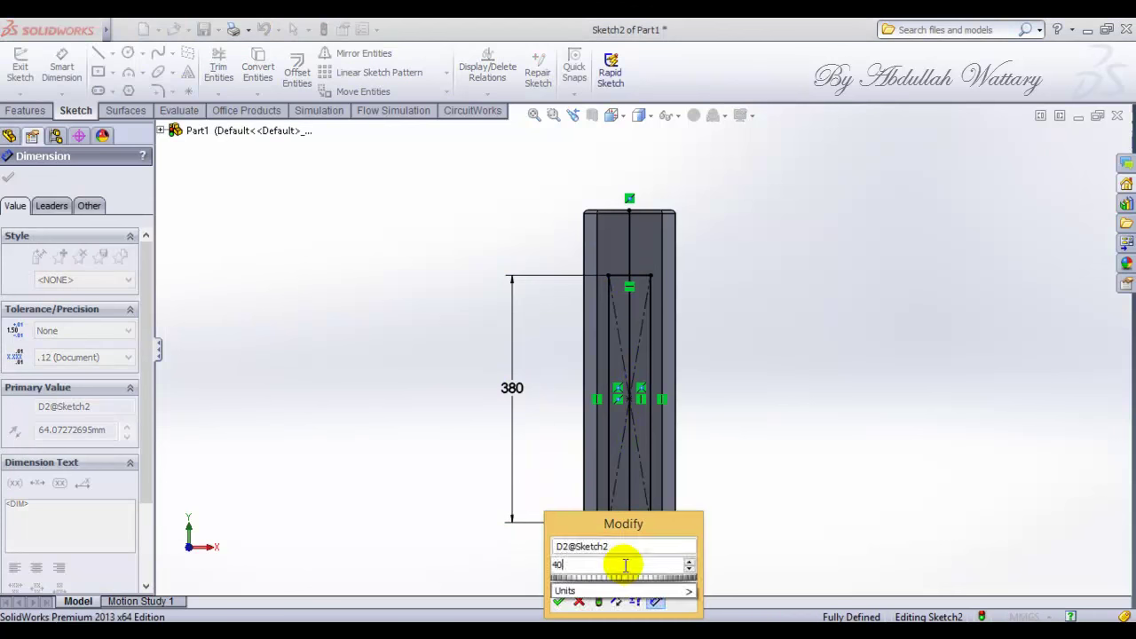
{"action": "type", "text": "40"}
{"action": "key", "text": "Return"}
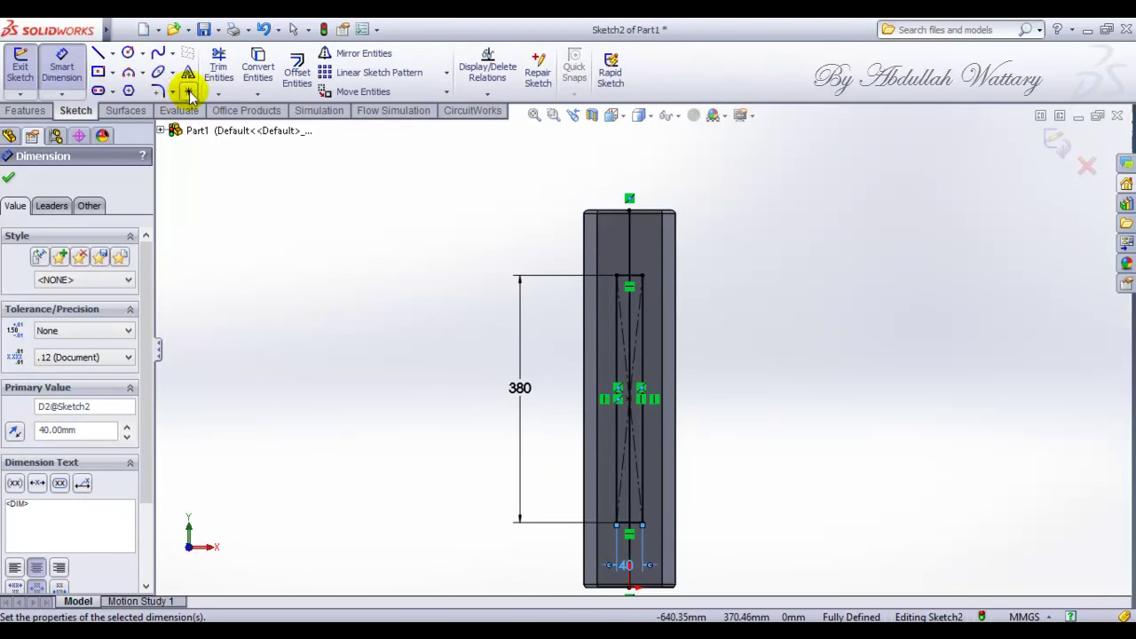
{"action": "left_click", "coordinate": [170, 93]}
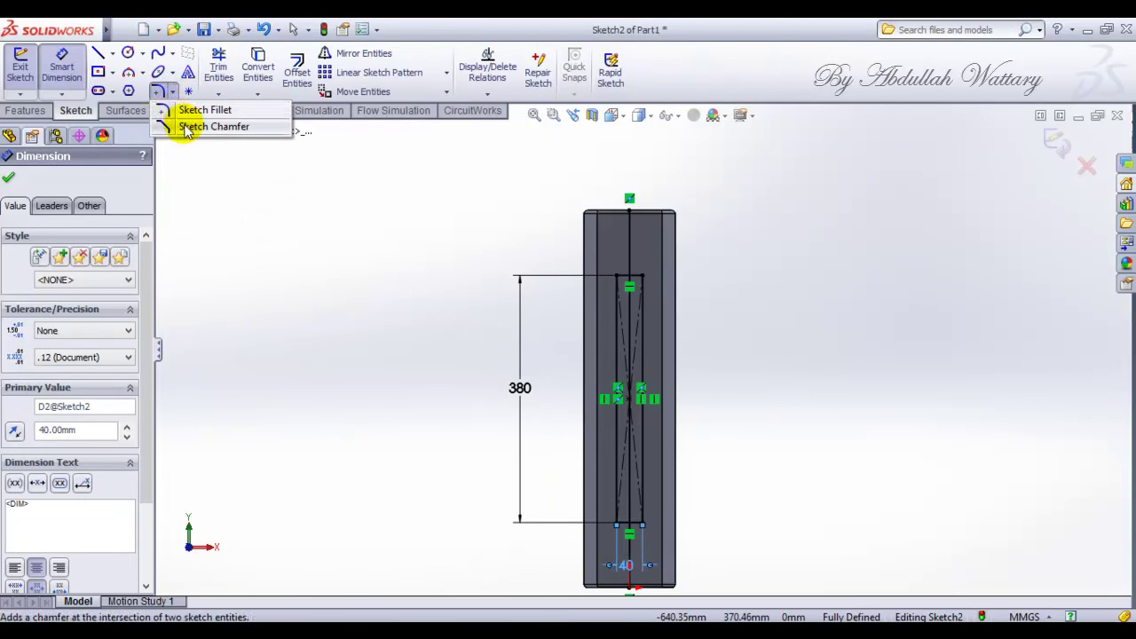
- Add 10 mm sketch chamfers to the slot's top-right and top-left corners
{"action": "left_click", "coordinate": [169, 125]}
{"action": "type", "text": "10"}
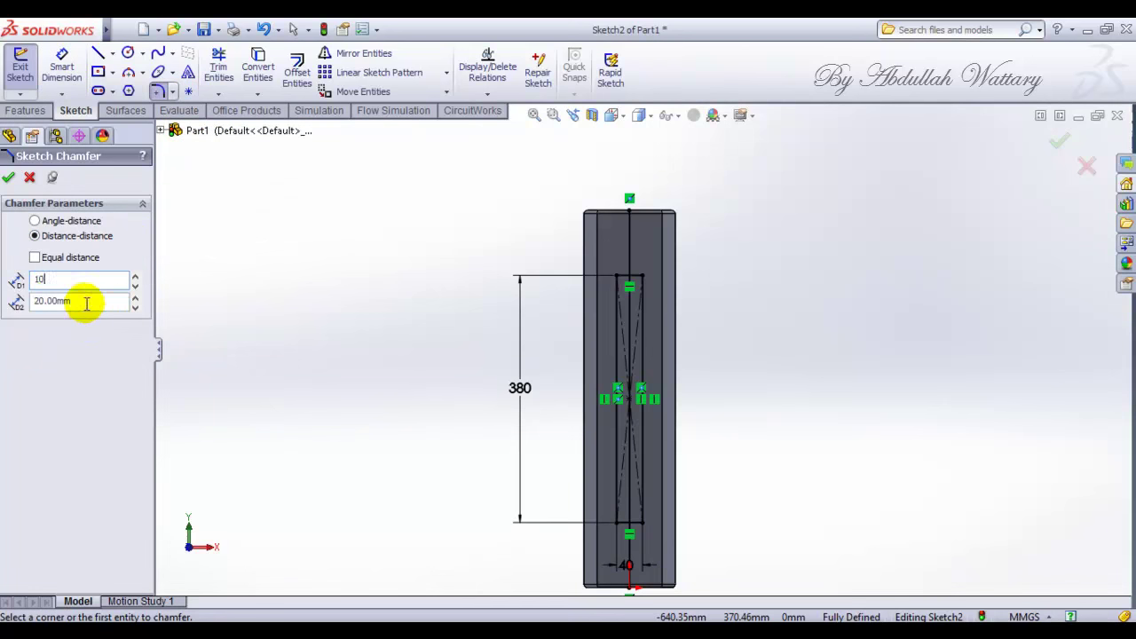
{"action": "key", "text": "Tab"}
{"action": "type", "text": "1"}
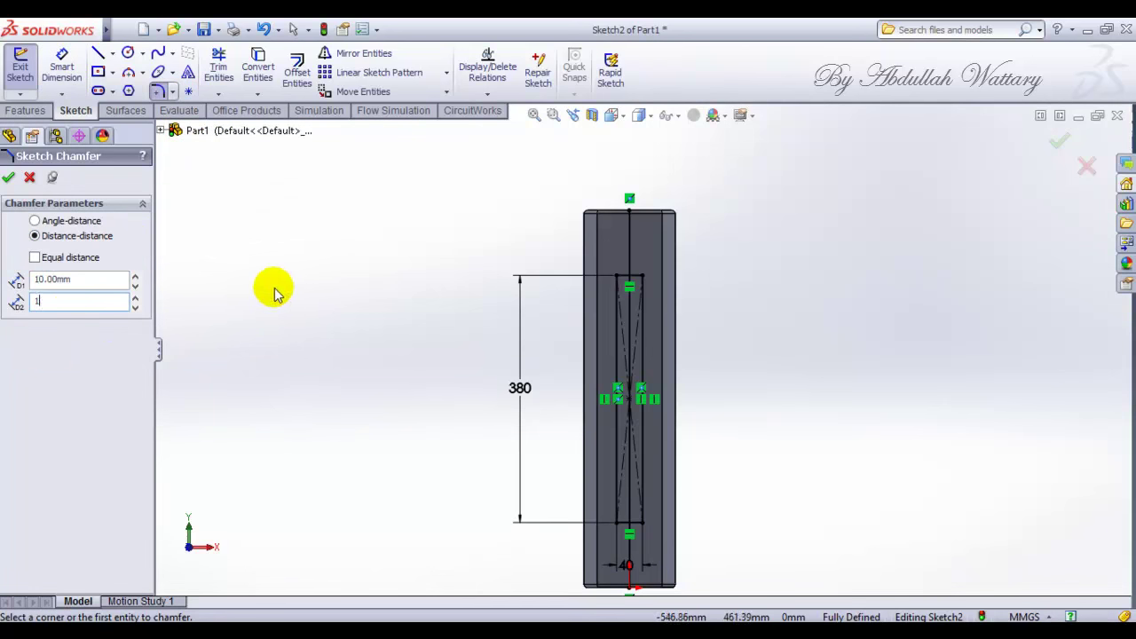
{"action": "scroll", "coordinate": [634, 267], "scroll_direction": "down", "scroll_amount": 3}
{"action": "scroll", "coordinate": [638, 311], "scroll_direction": "down", "scroll_amount": 3}
{"action": "left_click", "coordinate": [653, 350]}
{"action": "left_click", "coordinate": [655, 364]}
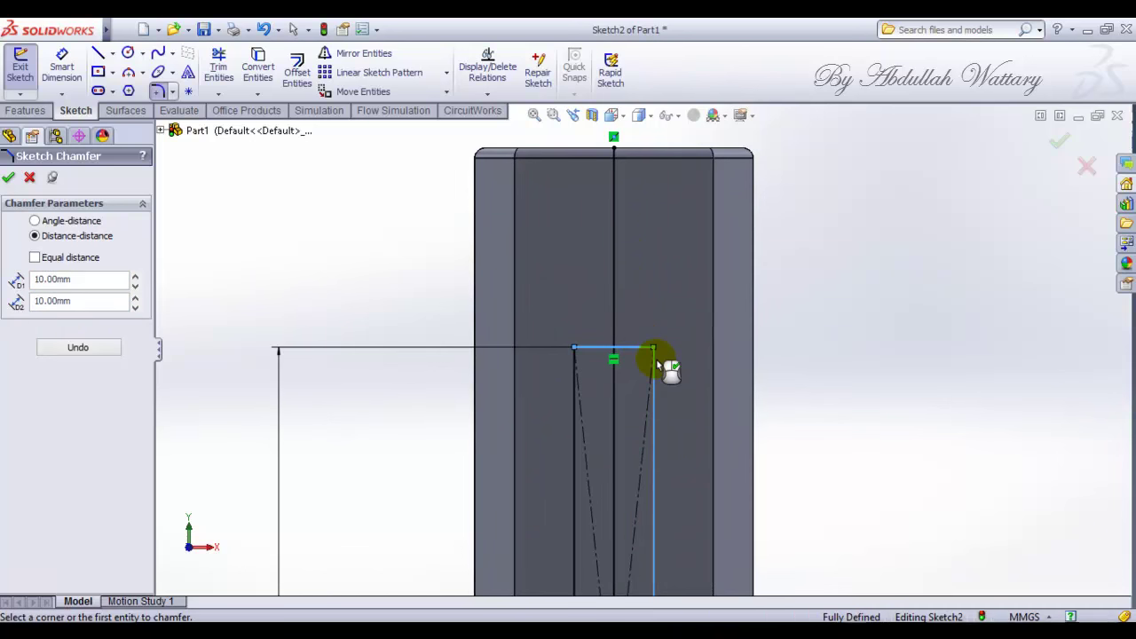
{"action": "left_click", "coordinate": [575, 359]}
{"action": "scroll", "coordinate": [595, 385], "scroll_direction": "up", "scroll_amount": 2}
{"action": "scroll", "coordinate": [682, 459], "scroll_direction": "up", "scroll_amount": 2}
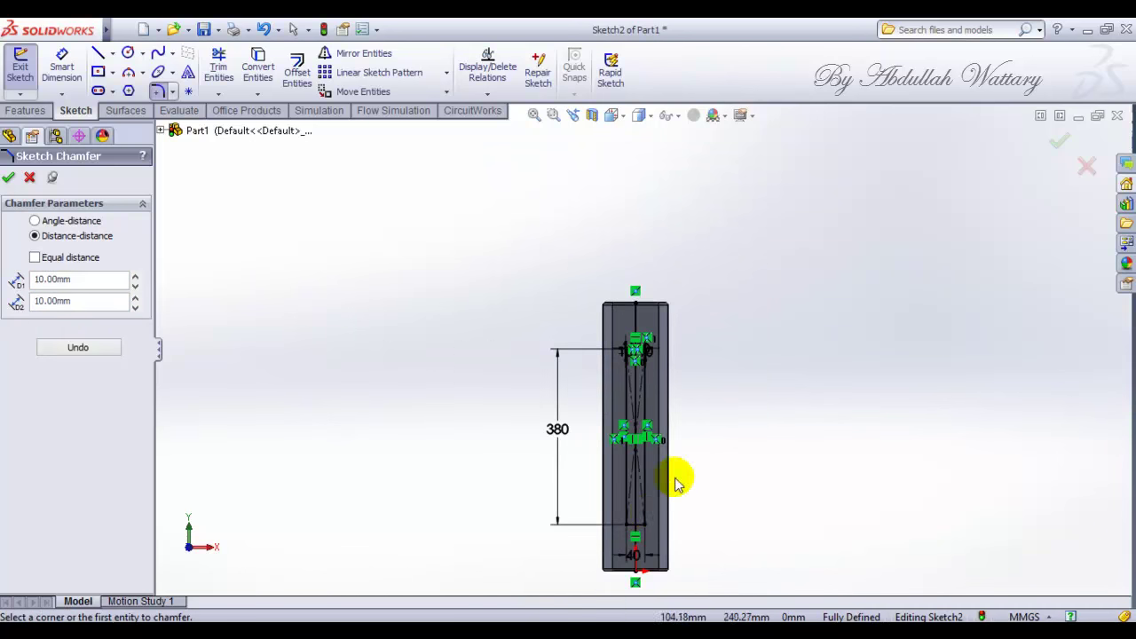
{"action": "scroll", "coordinate": [645, 531], "scroll_direction": "down", "scroll_amount": 3}
{"action": "scroll", "coordinate": [642, 523], "scroll_direction": "down", "scroll_amount": 3}
- Chamfer the slot's bottom-right and bottom-left corners at 10 mm as well
{"action": "left_click", "coordinate": [647, 391]}
{"action": "left_click", "coordinate": [638, 400]}
{"action": "left_click", "coordinate": [533, 380]}
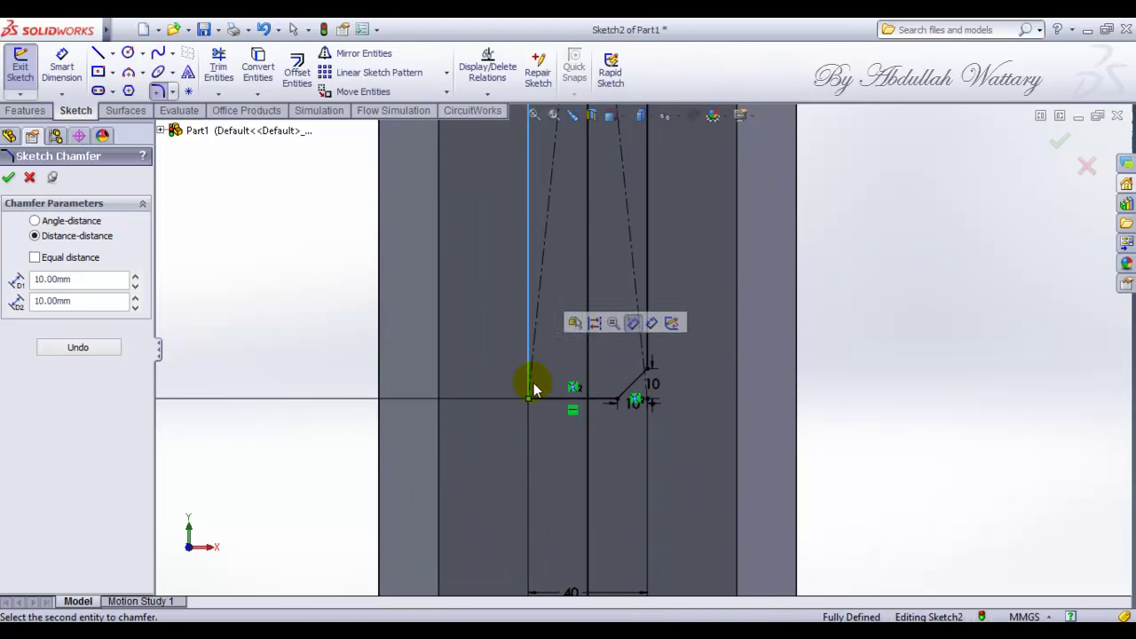
{"action": "left_click", "coordinate": [540, 400]}
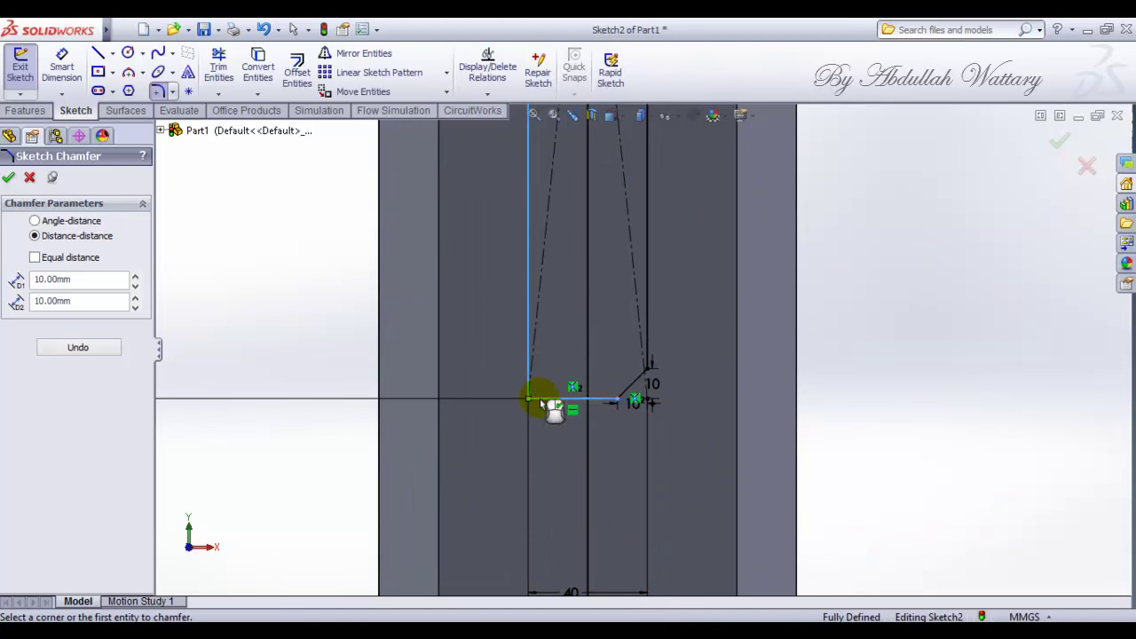
{"action": "left_click", "coordinate": [8, 180]}
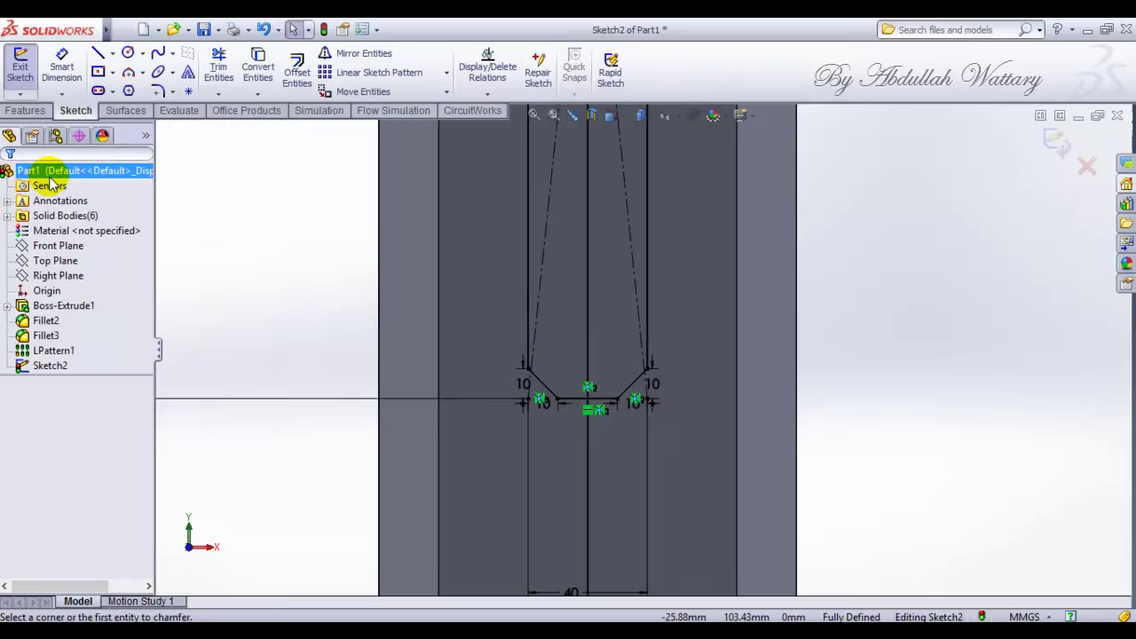
- Switch to isometric view, exit Sketch2 and start an Extruded Cut from its contour
{"action": "key", "text": "ctrl+7"}
{"action": "left_click", "coordinate": [612, 116]}
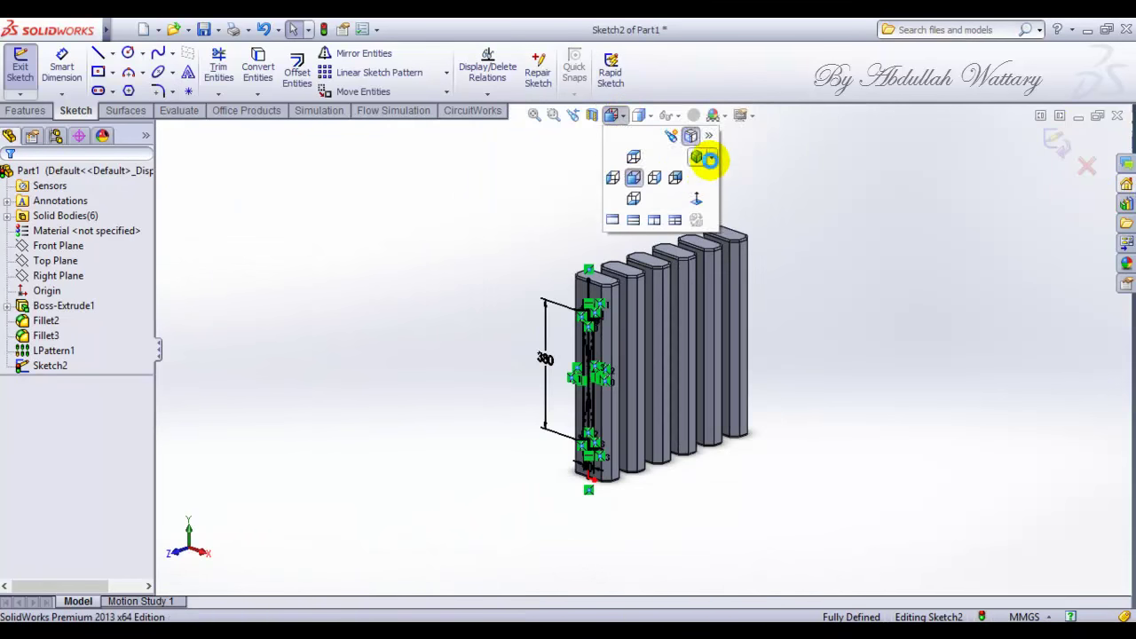
{"action": "left_click", "coordinate": [700, 157]}
{"action": "left_click", "coordinate": [1058, 142]}
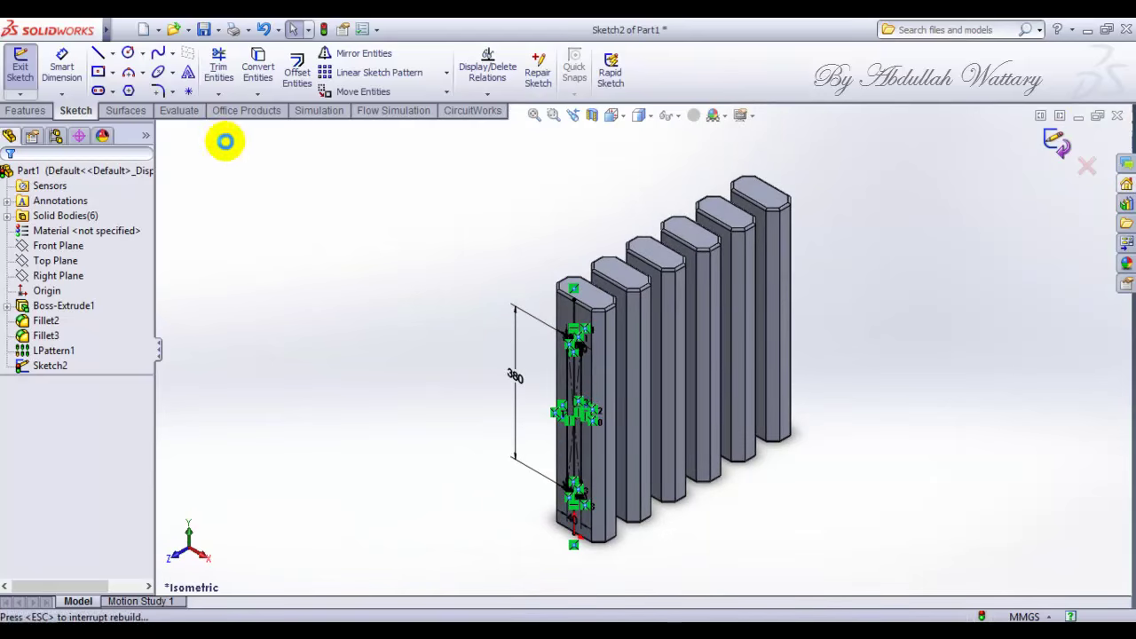
{"action": "left_click", "coordinate": [19, 111]}
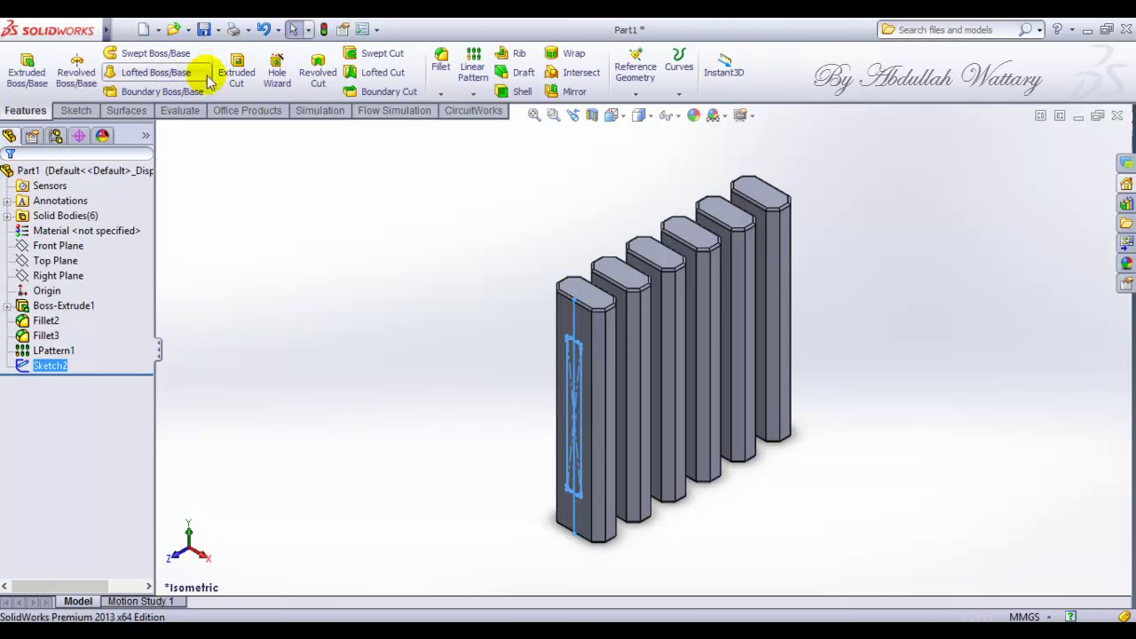
{"action": "left_click", "coordinate": [236, 71]}
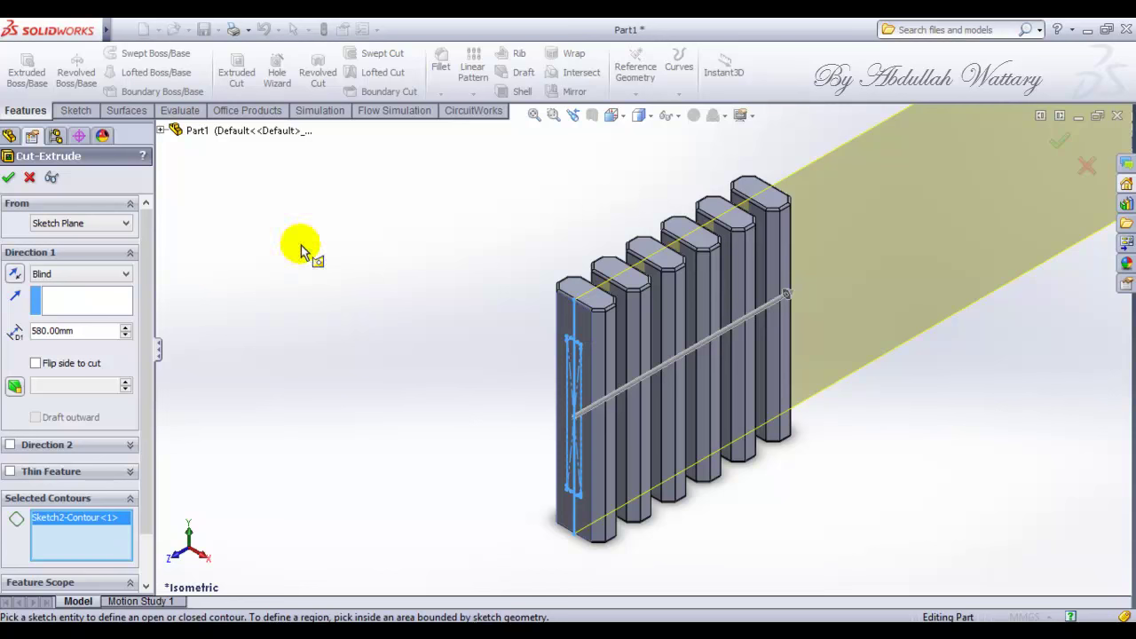
- Cancel the cut, delete Sketch2 and undo the deletion, then reopen Sketch2 for editing
{"action": "left_click", "coordinate": [30, 178]}
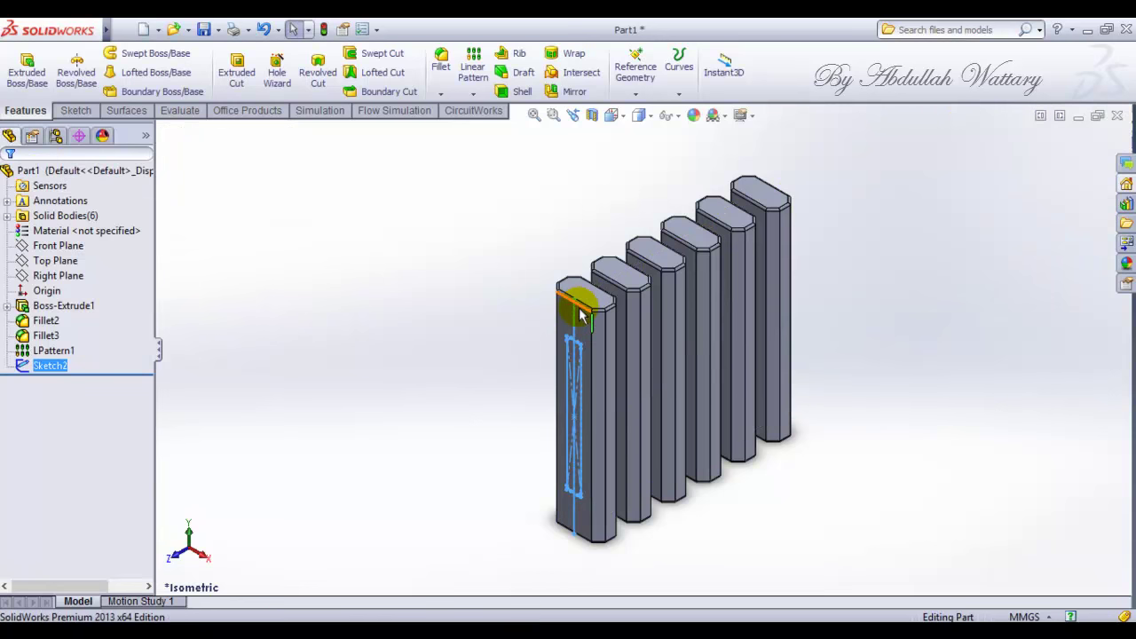
{"action": "key", "text": "Delete"}
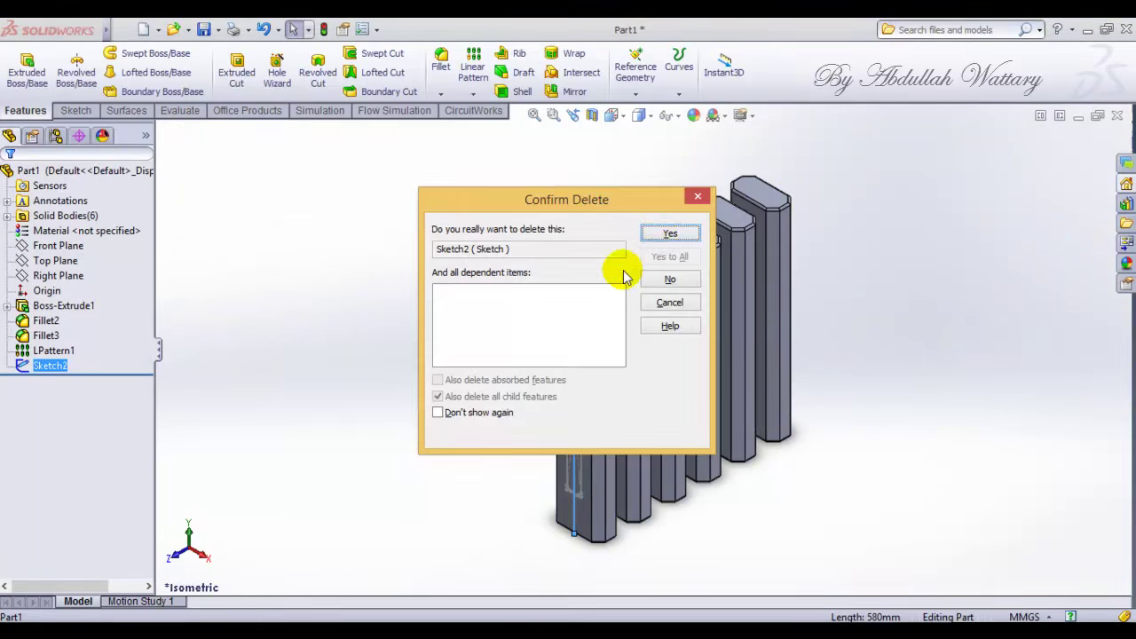
{"action": "left_click", "coordinate": [660, 234]}
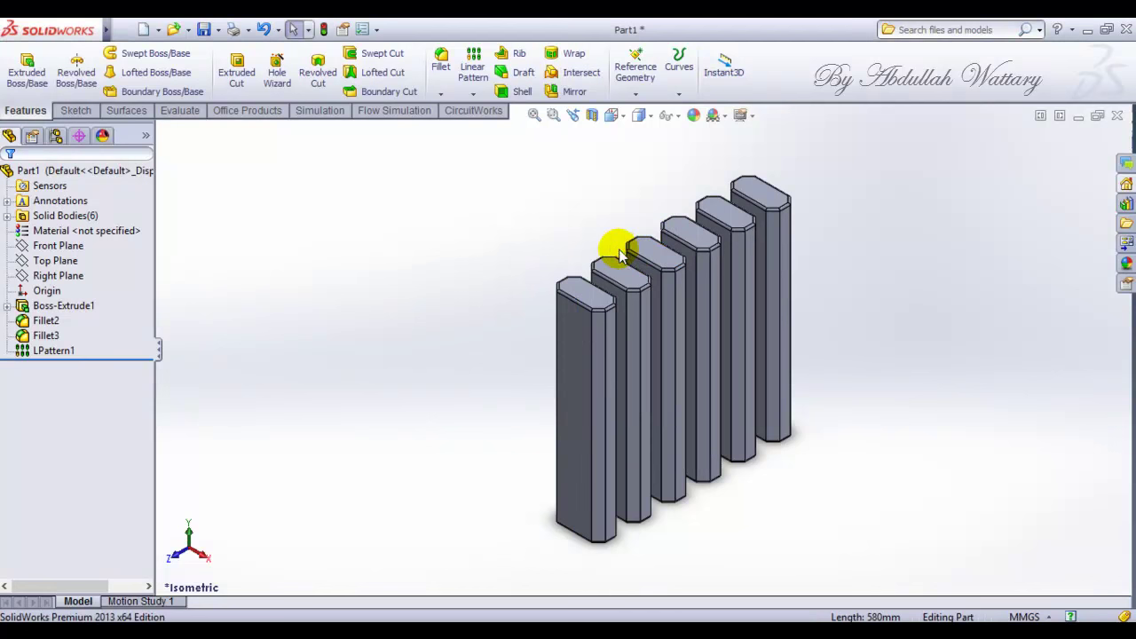
{"action": "key", "text": "ctrl+z"}
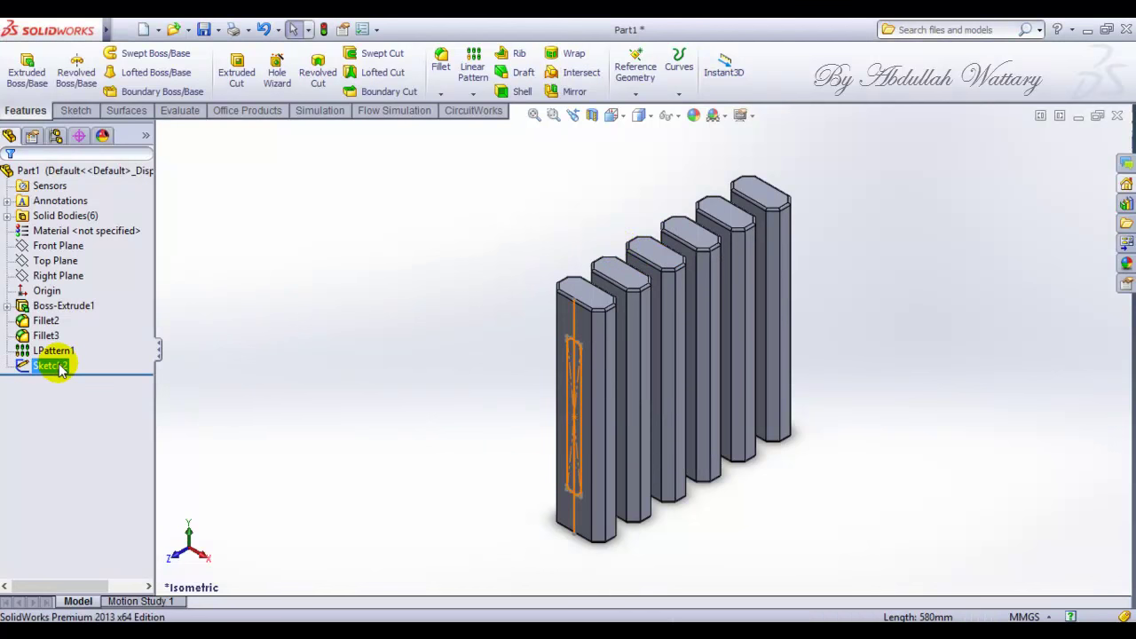
{"action": "right_click", "coordinate": [62, 369]}
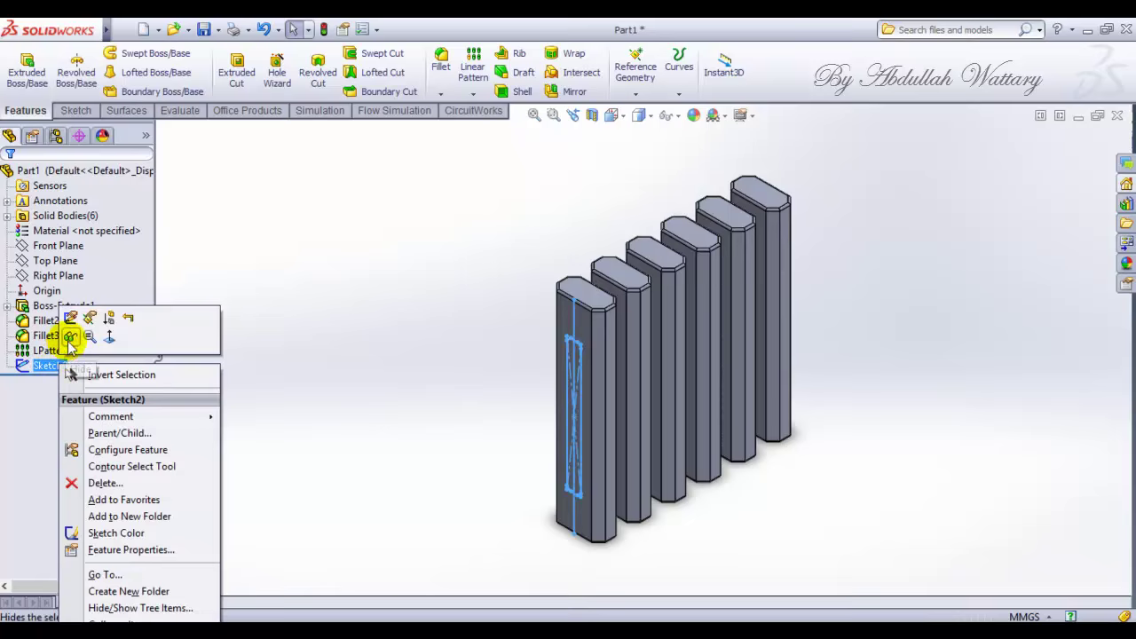
{"action": "left_click", "coordinate": [71, 326]}
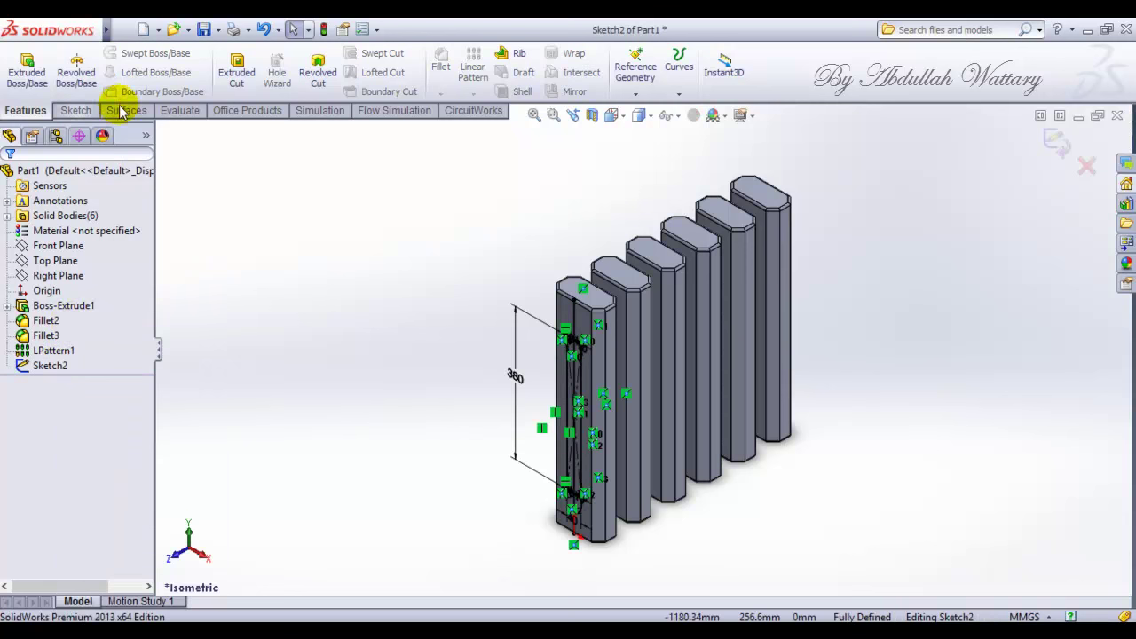
- Cut both chamfered slot regions of Sketch2 out of the front column at 750 mm blind depth
{"action": "left_click", "coordinate": [232, 74]}
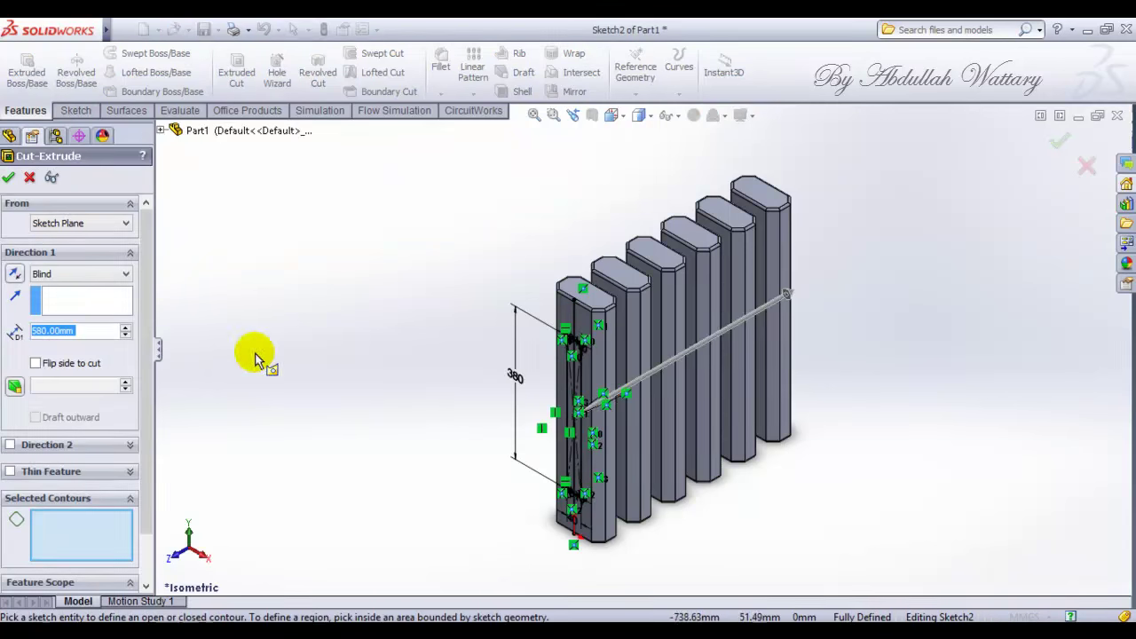
{"action": "scroll", "coordinate": [586, 391], "scroll_direction": "down", "scroll_amount": 3}
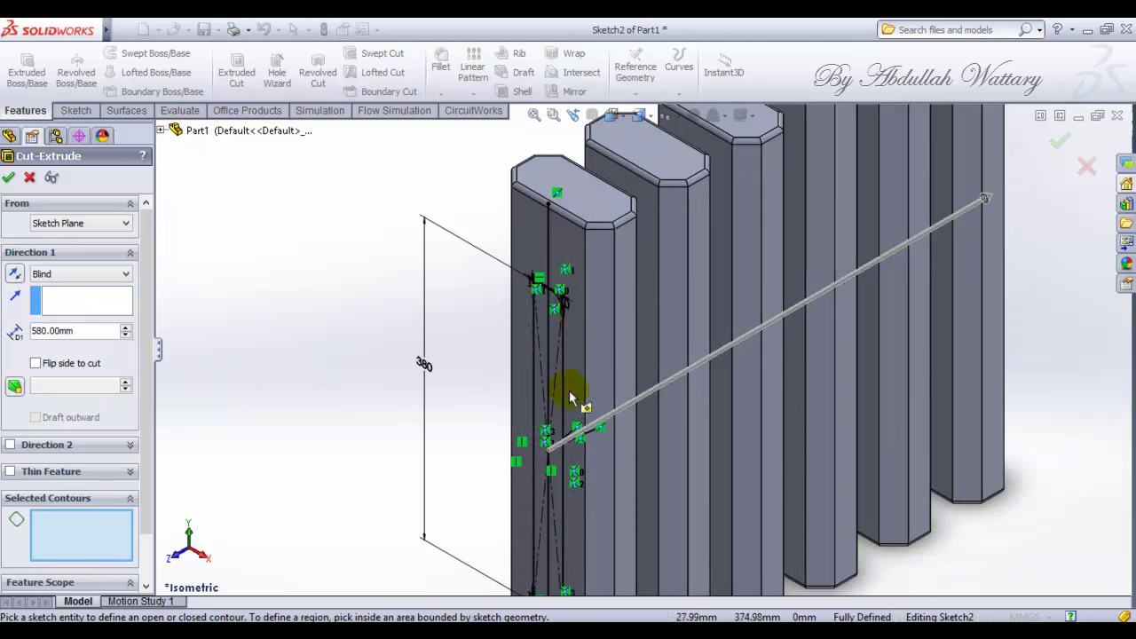
{"action": "scroll", "coordinate": [569, 395], "scroll_direction": "down", "scroll_amount": 3}
{"action": "scroll", "coordinate": [564, 435], "scroll_direction": "down", "scroll_amount": 2}
{"action": "left_click", "coordinate": [571, 436]}
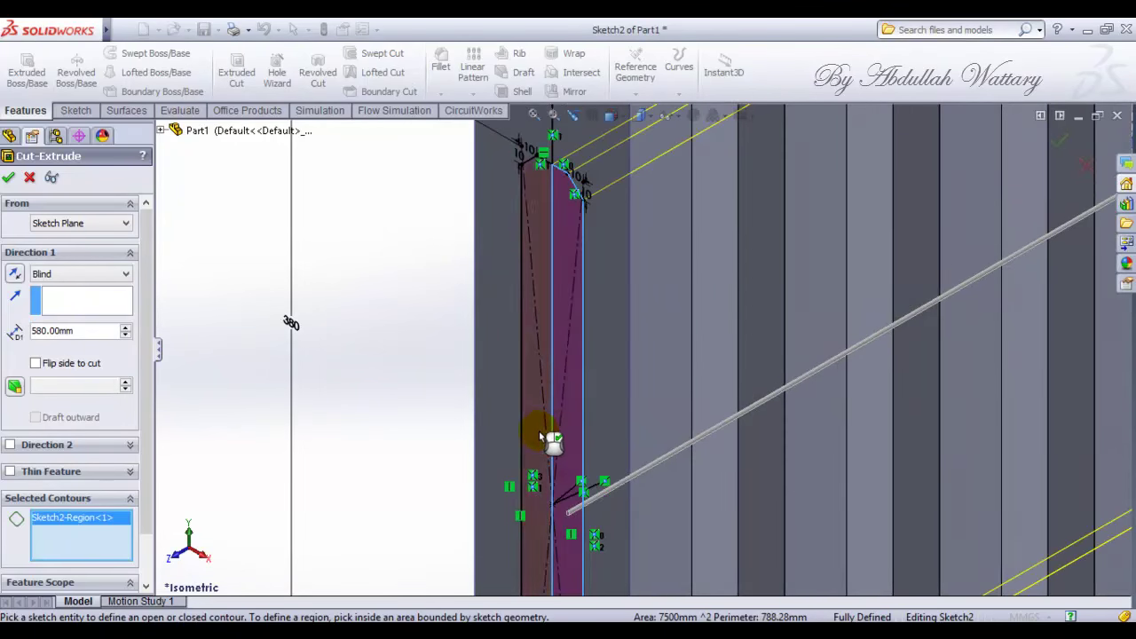
{"action": "left_click", "coordinate": [543, 433]}
{"action": "scroll", "coordinate": [545, 422], "scroll_direction": "up", "scroll_amount": 1}
{"action": "scroll", "coordinate": [545, 422], "scroll_direction": "up", "scroll_amount": 3}
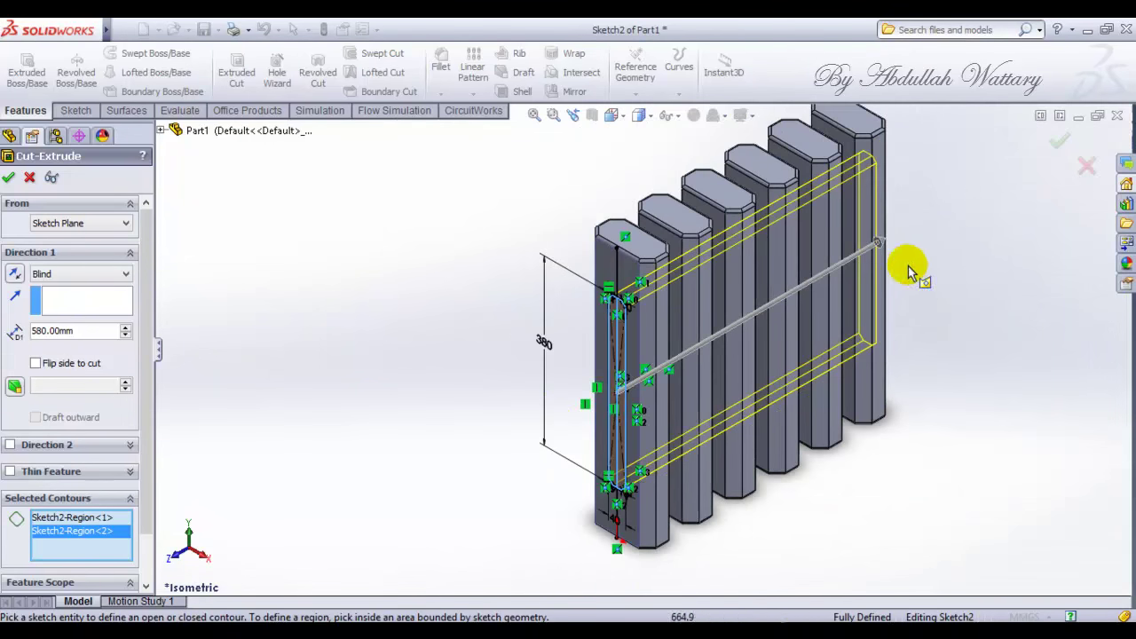
{"action": "mouse_move", "coordinate": [887, 246]}
{"action": "left_mouse_down"}
{"action": "mouse_move", "coordinate": [954, 232]}
{"action": "mouse_move", "coordinate": [287, 188]}
{"action": "left_mouse_up"}
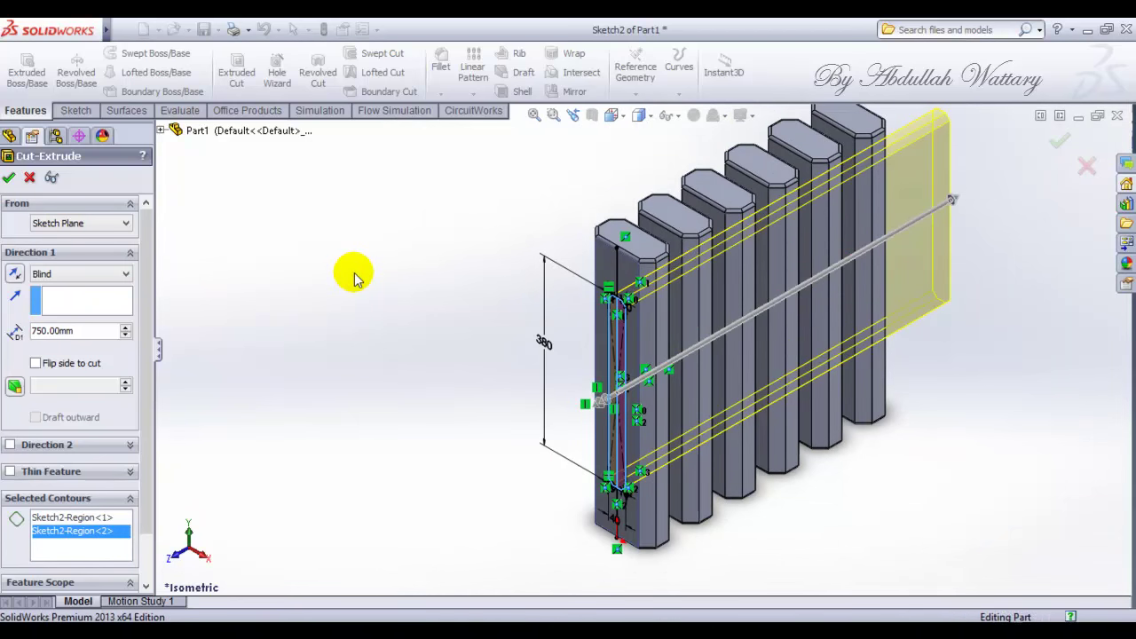
{"action": "key", "text": "Return"}
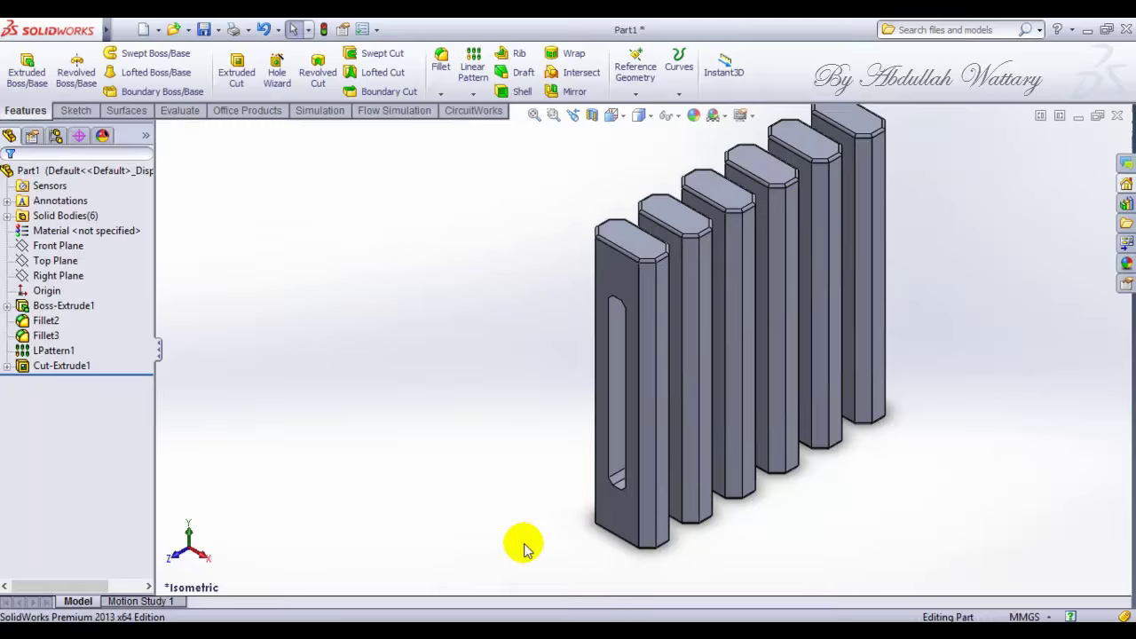
{"action": "key", "text": "alt+Tab"}
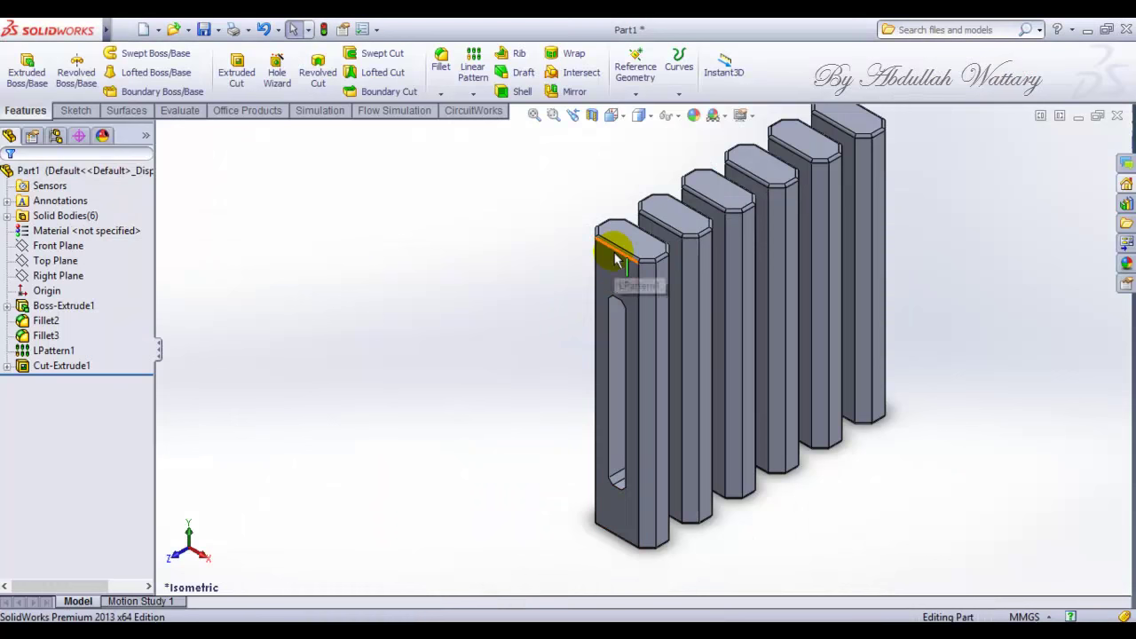
- Check the slot edges, then start Sketch3 on the front column face, viewed normal to it
{"action": "left_click", "coordinate": [609, 367]}
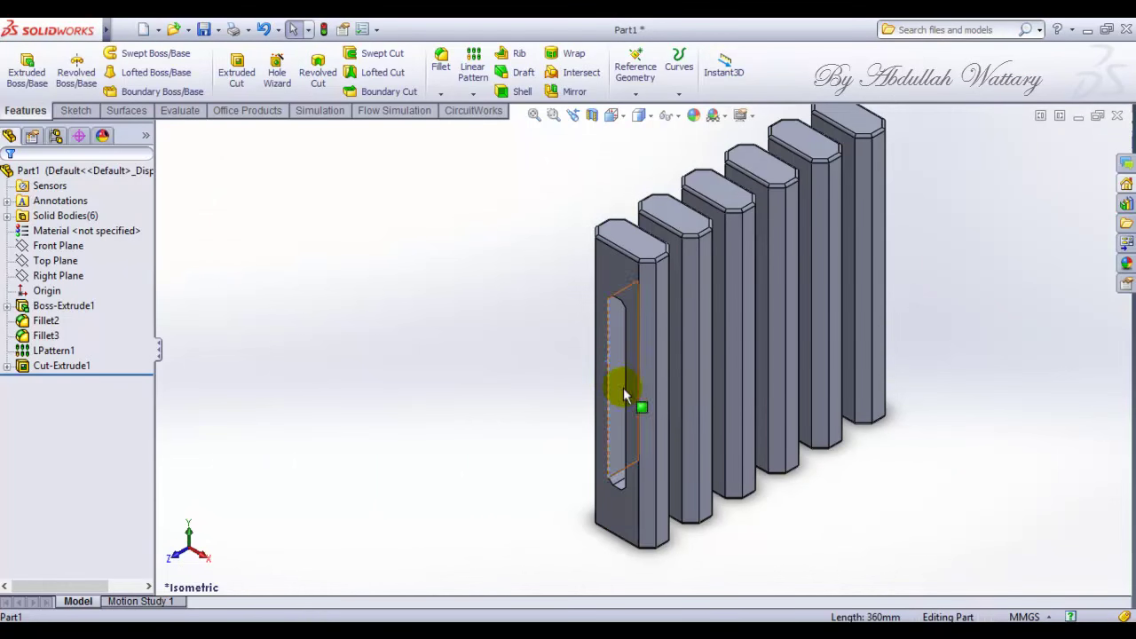
{"action": "left_click", "coordinate": [627, 399], "text": "ctrl"}
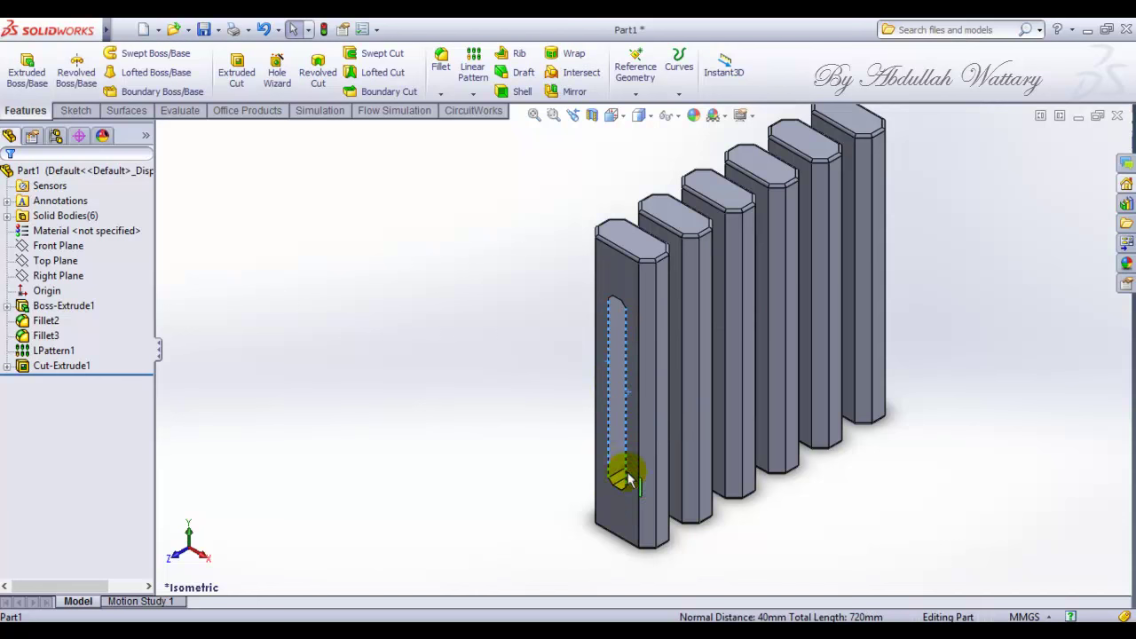
{"action": "left_click", "coordinate": [500, 439]}
{"action": "left_click", "coordinate": [636, 264]}
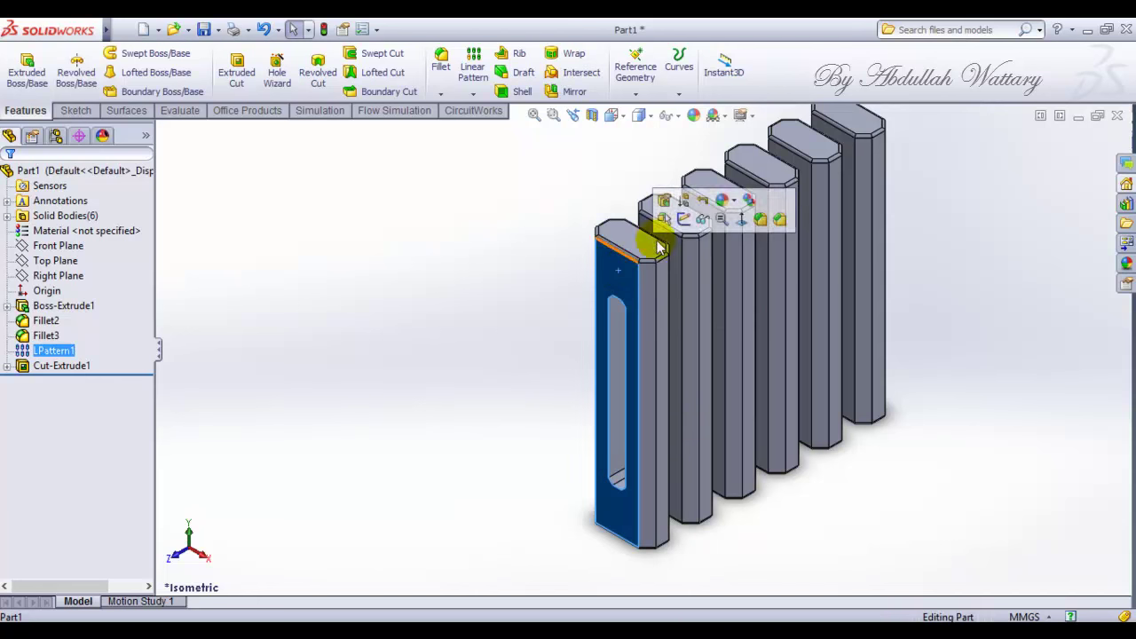
{"action": "left_click", "coordinate": [683, 219]}
{"action": "right_click", "coordinate": [64, 383]}
{"action": "left_click", "coordinate": [88, 355]}
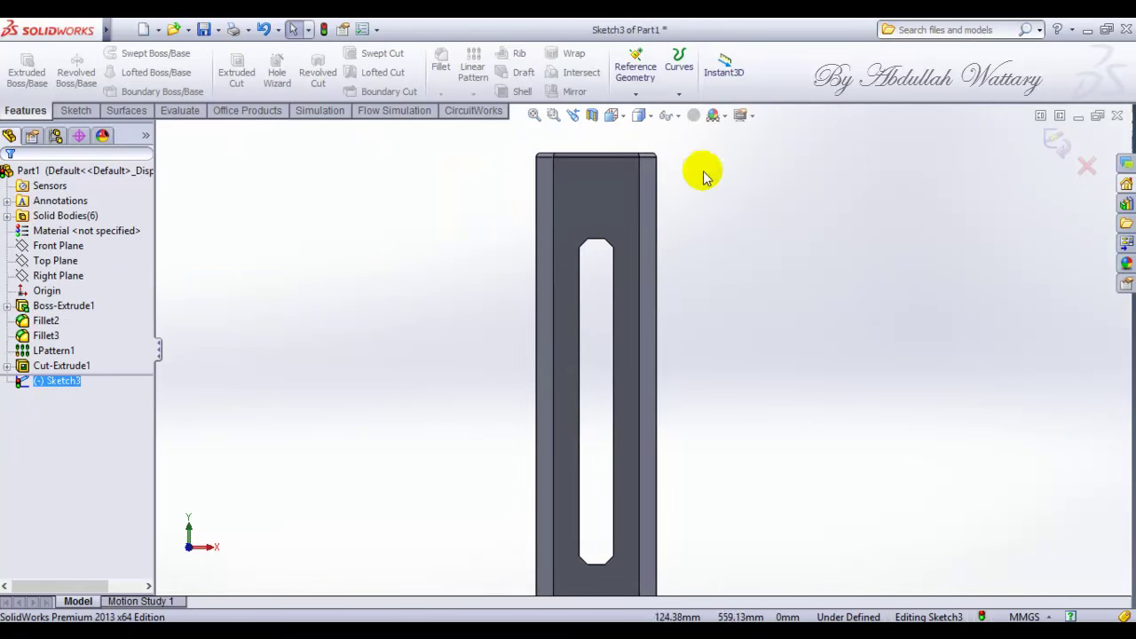
- Draw one circle above the slot and one below it in Sketch3
{"action": "left_click", "coordinate": [81, 113]}
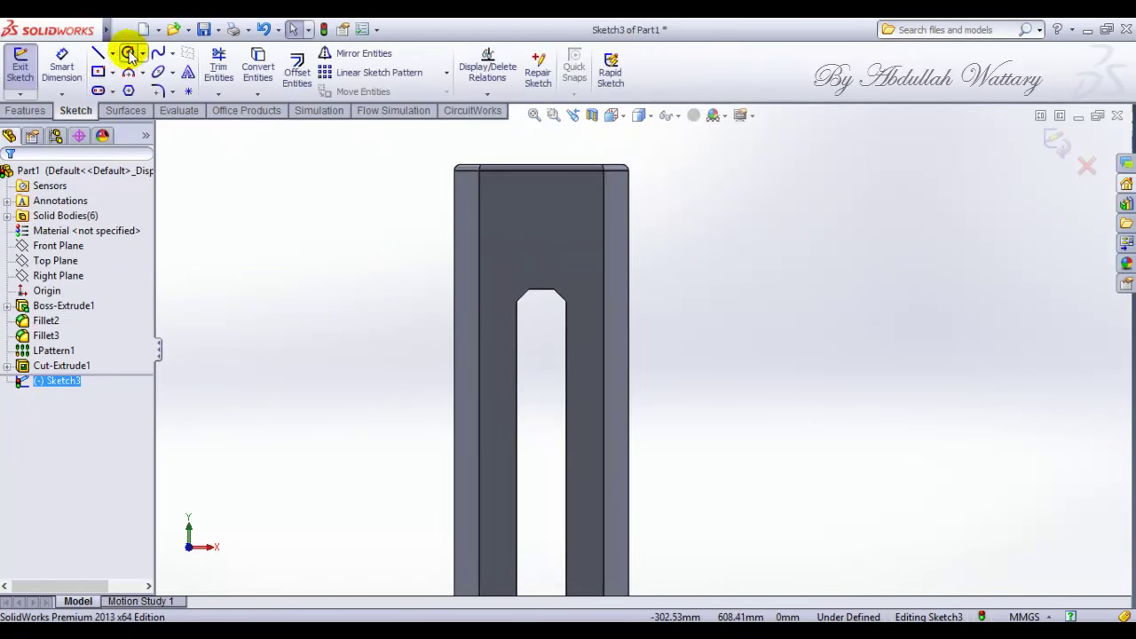
{"action": "left_click", "coordinate": [128, 55]}
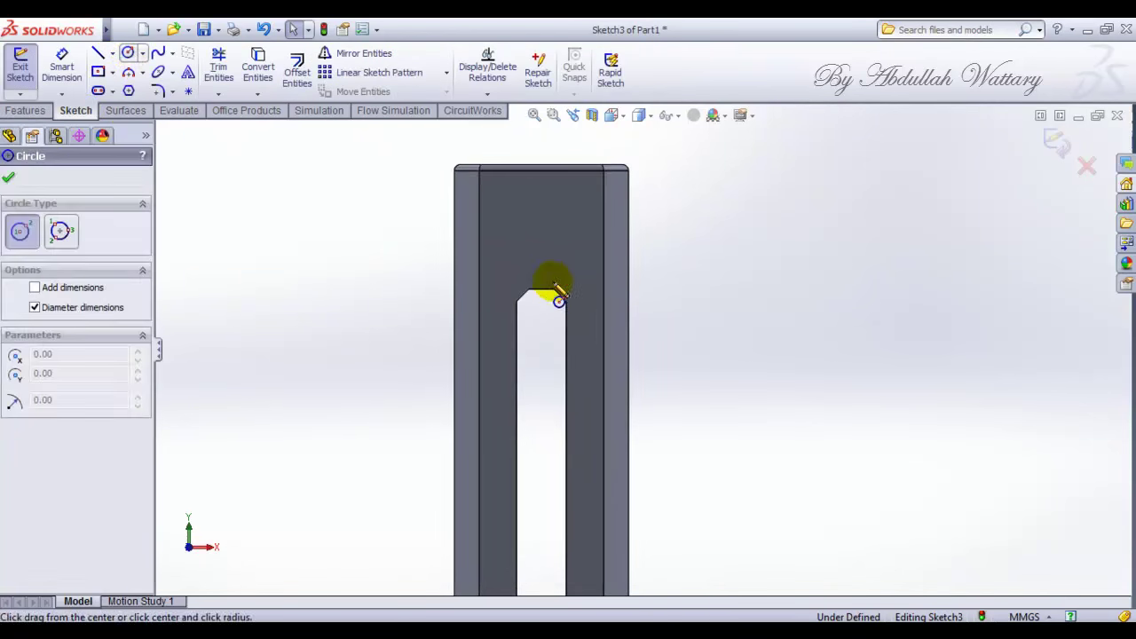
{"action": "left_click", "coordinate": [541, 234]}
{"action": "left_click", "coordinate": [560, 254]}
{"action": "key", "text": "f"}
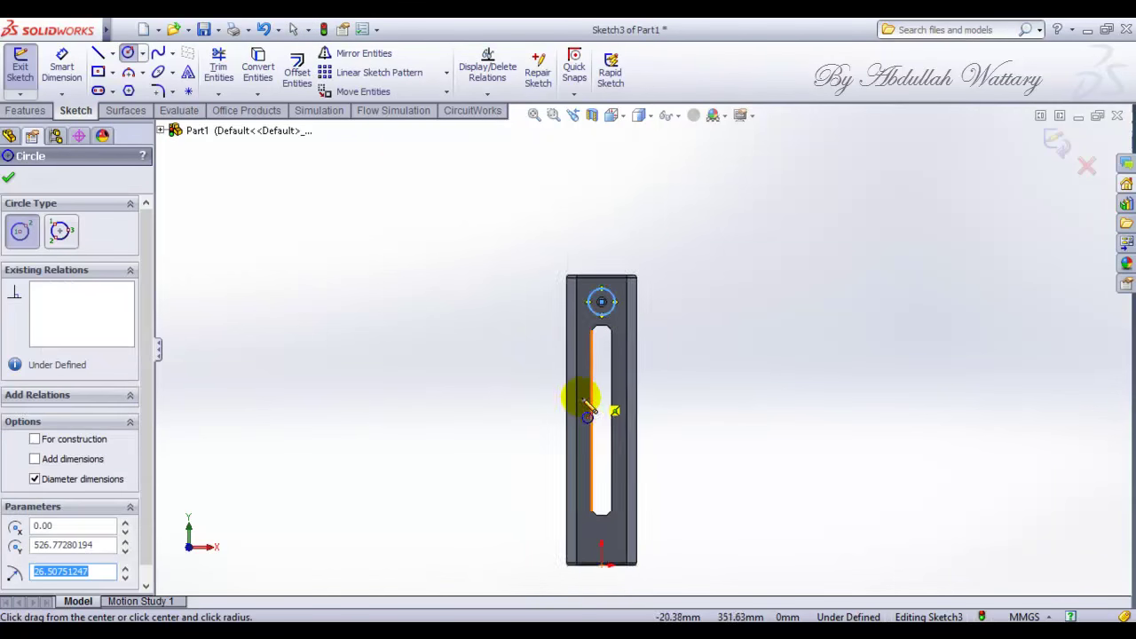
{"action": "scroll", "coordinate": [641, 446], "scroll_direction": "up", "scroll_amount": 2}
{"action": "scroll", "coordinate": [609, 380], "scroll_direction": "down", "scroll_amount": 4}
{"action": "scroll", "coordinate": [625, 410], "scroll_direction": "down", "scroll_amount": 1}
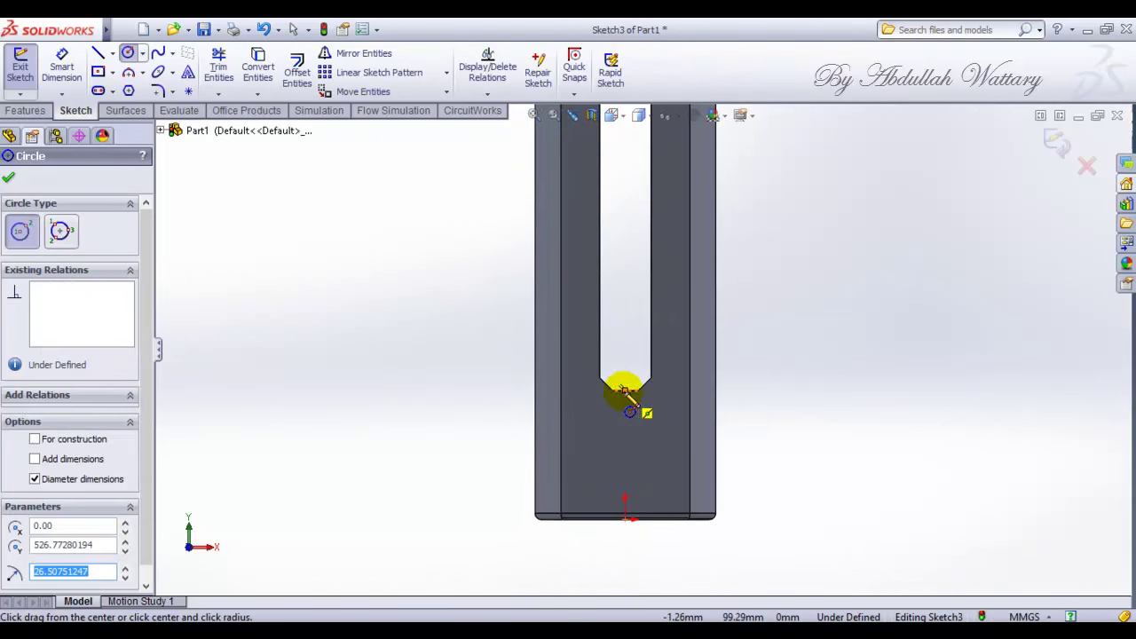
{"action": "left_click", "coordinate": [625, 453]}
{"action": "left_click", "coordinate": [648, 462]}
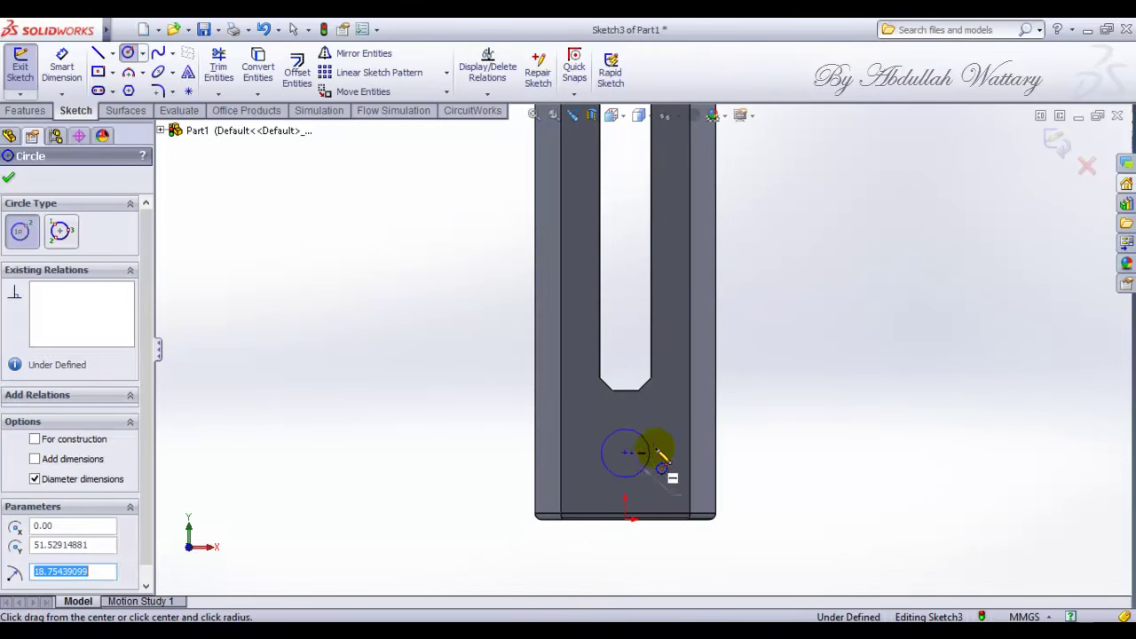
{"action": "key", "text": "Escape"}
{"action": "key", "text": "Escape"}
{"action": "key", "text": "alt+Tab"}
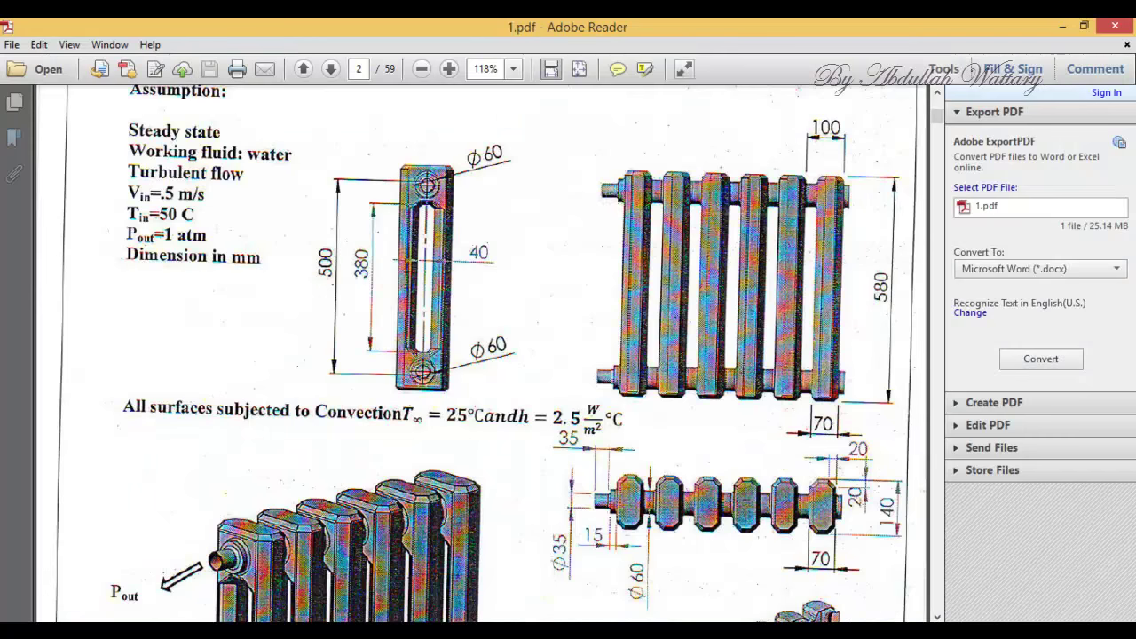
{"action": "key", "text": "alt+Tab"}
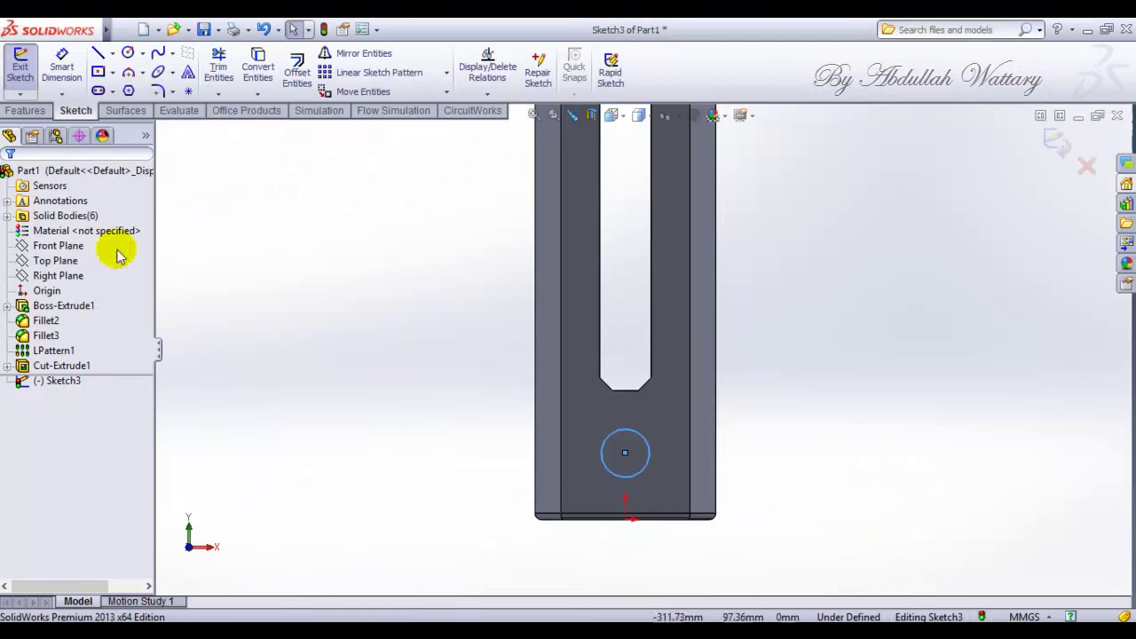
- Dimension the lower circle to Ø60 with its centre 40 mm above the origin
{"action": "left_click", "coordinate": [64, 71]}
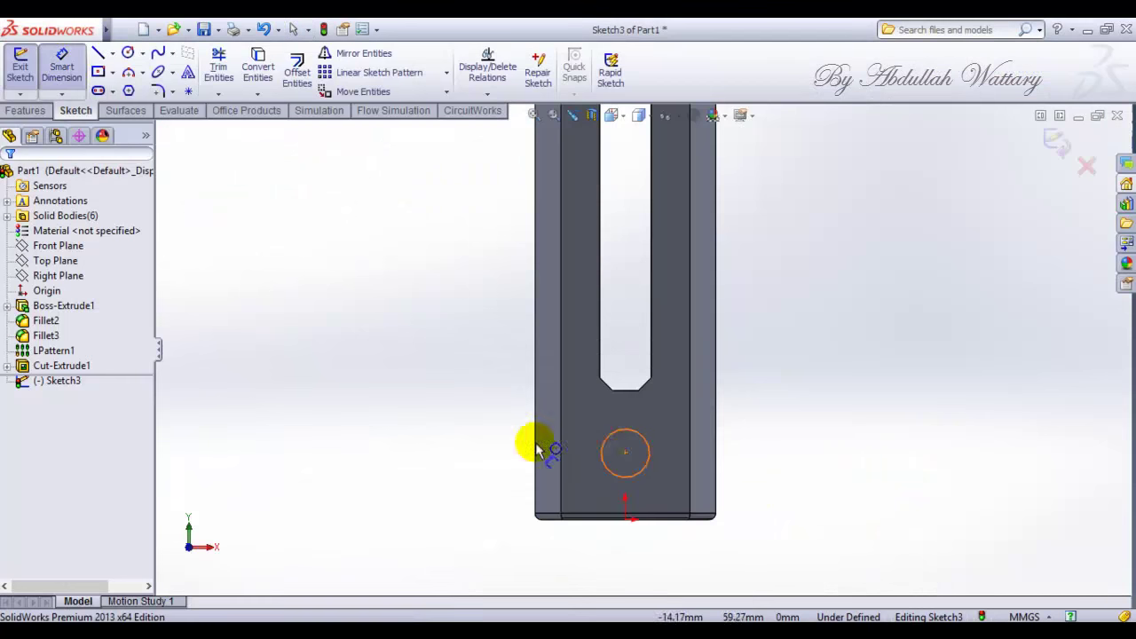
{"action": "left_click", "coordinate": [584, 451]}
{"action": "left_click", "coordinate": [462, 412]}
{"action": "type", "text": "6"}
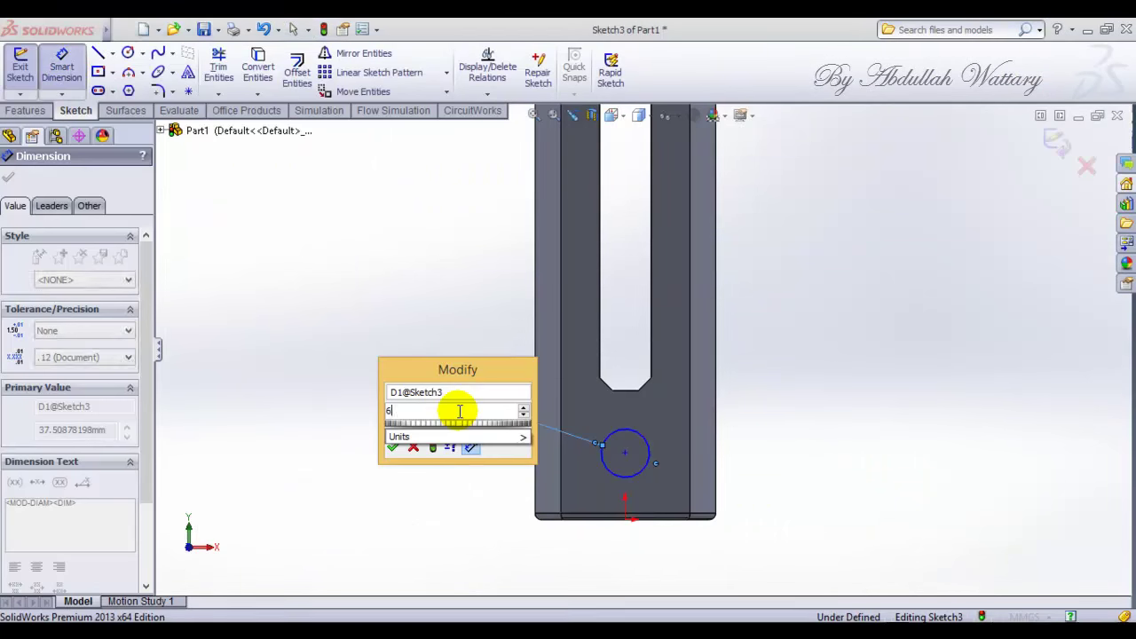
{"action": "type", "text": "0"}
{"action": "key", "text": "Return"}
{"action": "left_click", "coordinate": [625, 454]}
{"action": "left_click", "coordinate": [625, 520]}
{"action": "left_click", "coordinate": [763, 490]}
{"action": "type", "text": "4"}
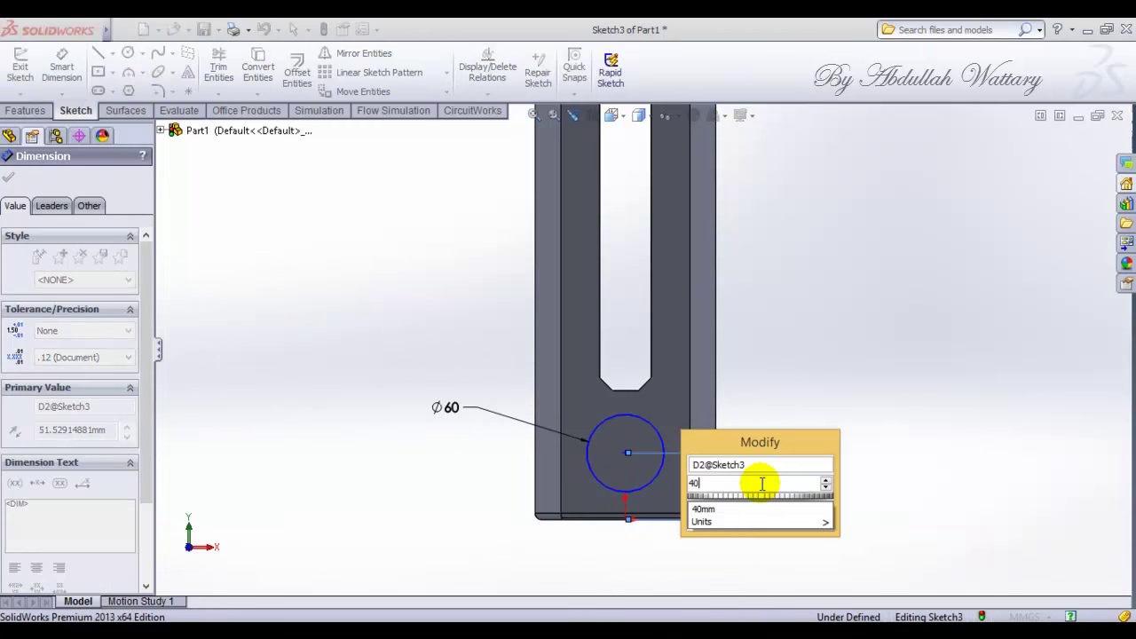
{"action": "key", "text": "Return"}
- Dimension the upper circle to Ø60 with its centre 40 mm below the column's top edge
{"action": "scroll", "coordinate": [690, 377], "scroll_direction": "down", "scroll_amount": 2}
{"action": "scroll", "coordinate": [690, 377], "scroll_direction": "up", "scroll_amount": 4}
{"action": "scroll", "coordinate": [654, 168], "scroll_direction": "down", "scroll_amount": 2}
{"action": "scroll", "coordinate": [654, 168], "scroll_direction": "down", "scroll_amount": 1}
{"action": "scroll", "coordinate": [614, 332], "scroll_direction": "down", "scroll_amount": 2}
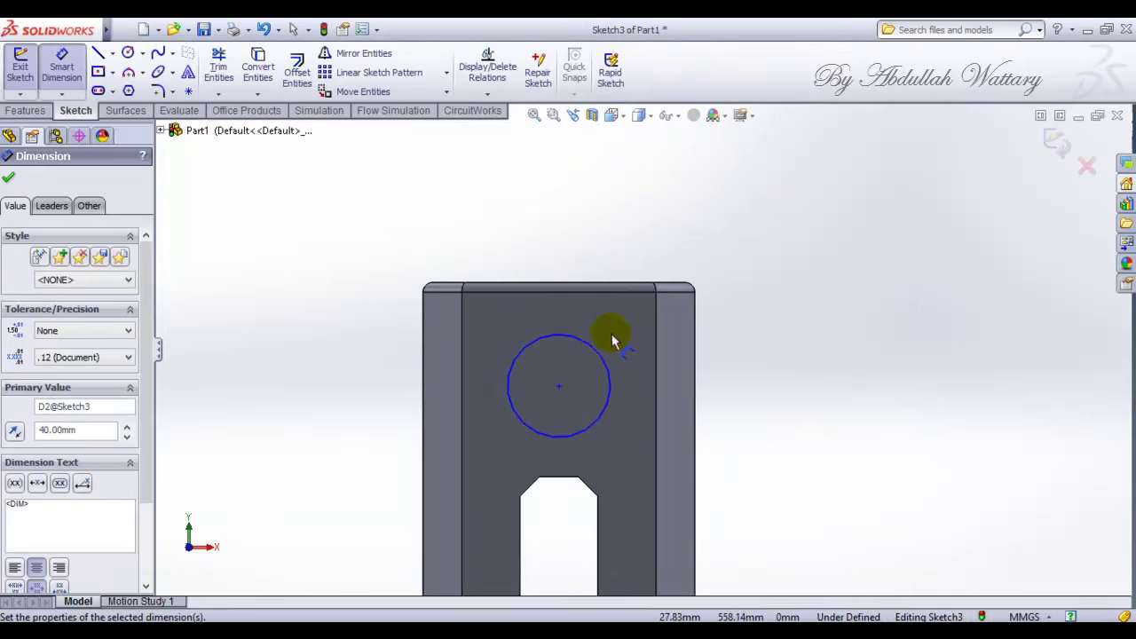
{"action": "left_click", "coordinate": [608, 365]}
{"action": "left_click", "coordinate": [772, 368]}
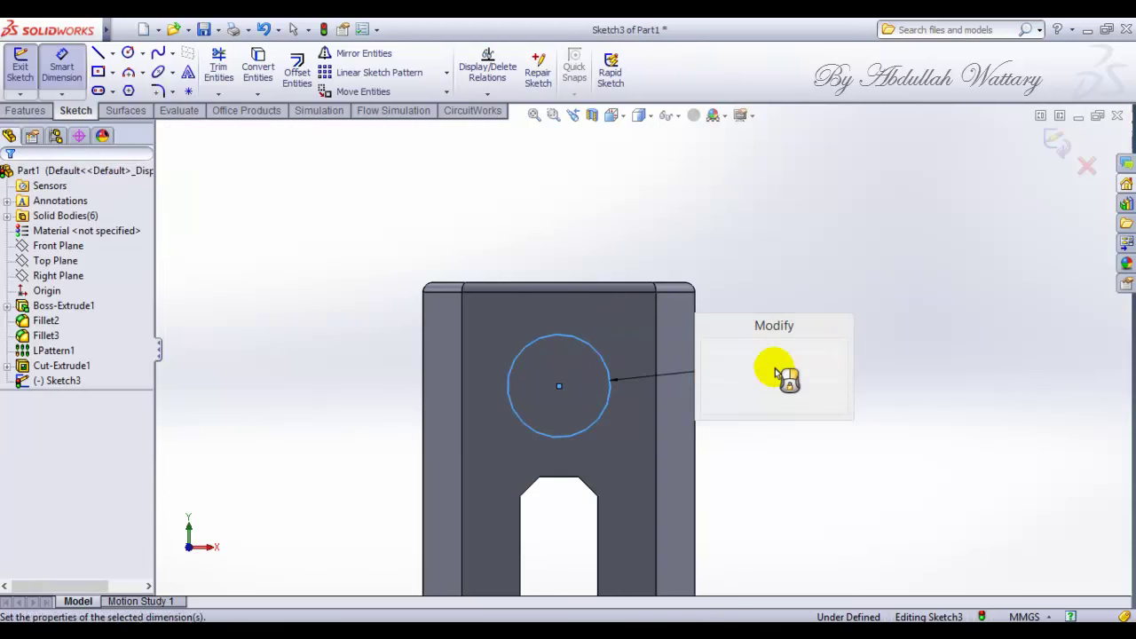
{"action": "type", "text": "60"}
{"action": "key", "text": "Return"}
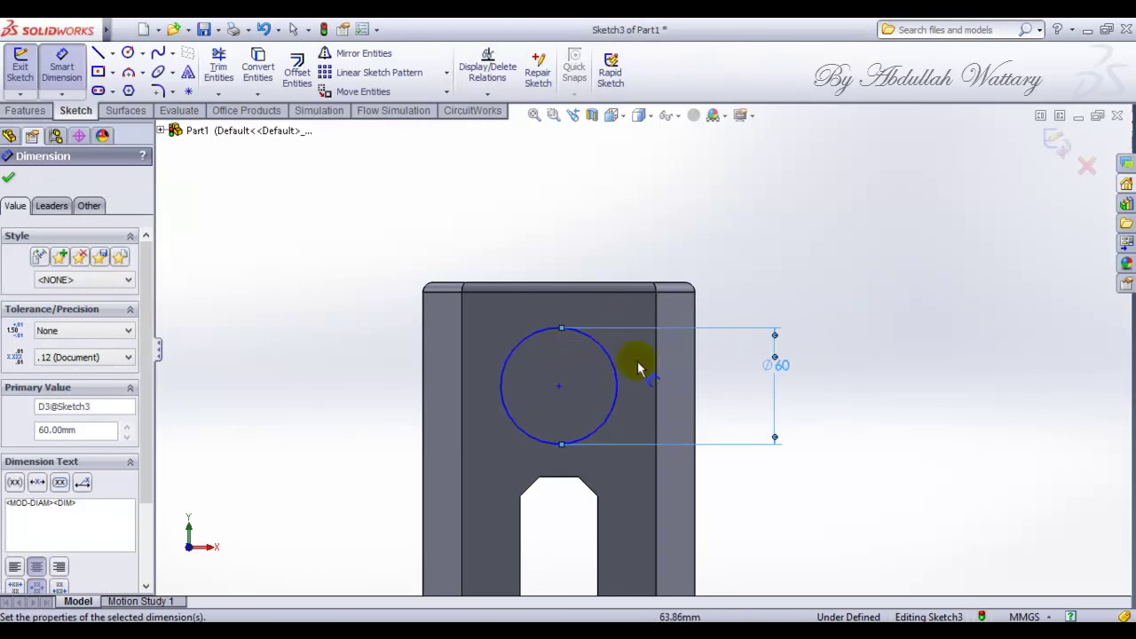
{"action": "left_click", "coordinate": [559, 388]}
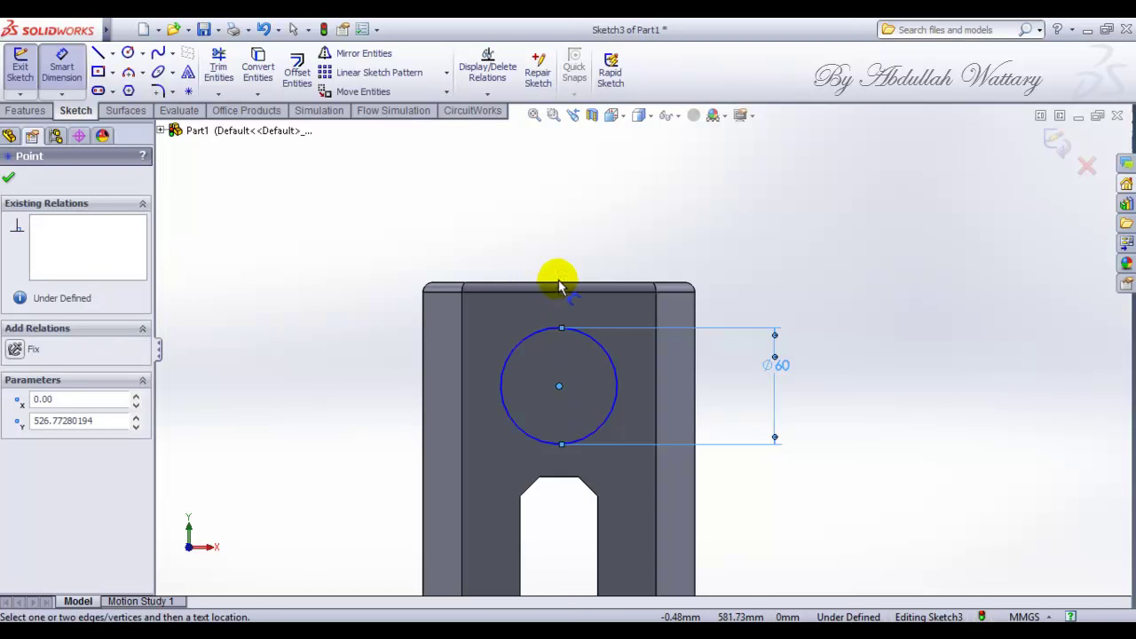
{"action": "left_click", "coordinate": [560, 291]}
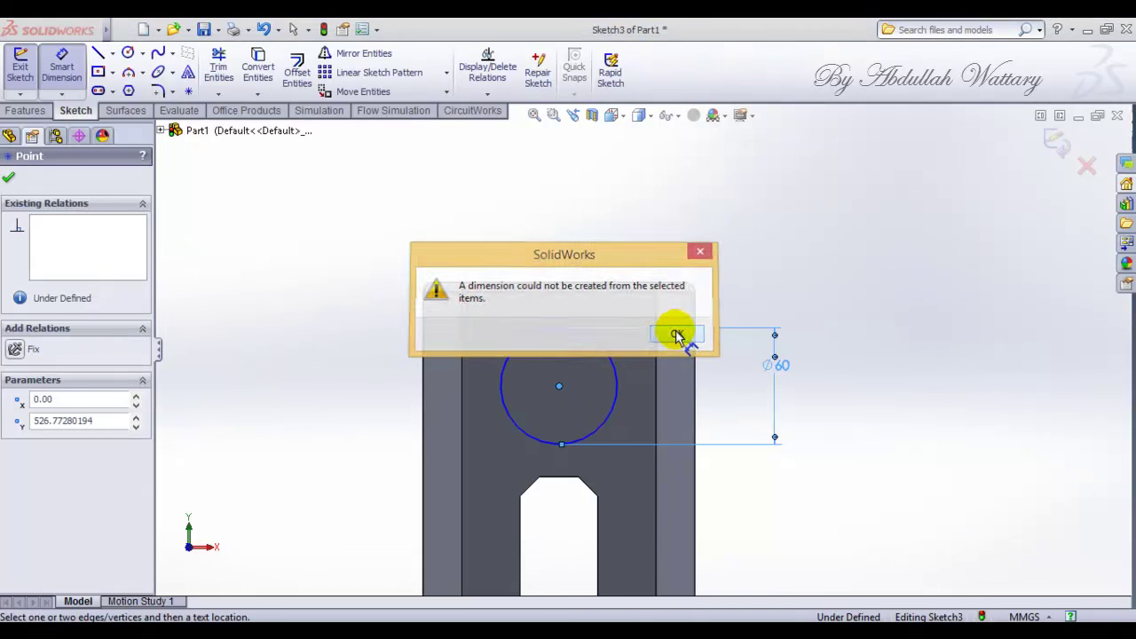
{"action": "left_click", "coordinate": [676, 330]}
{"action": "left_click", "coordinate": [559, 388]}
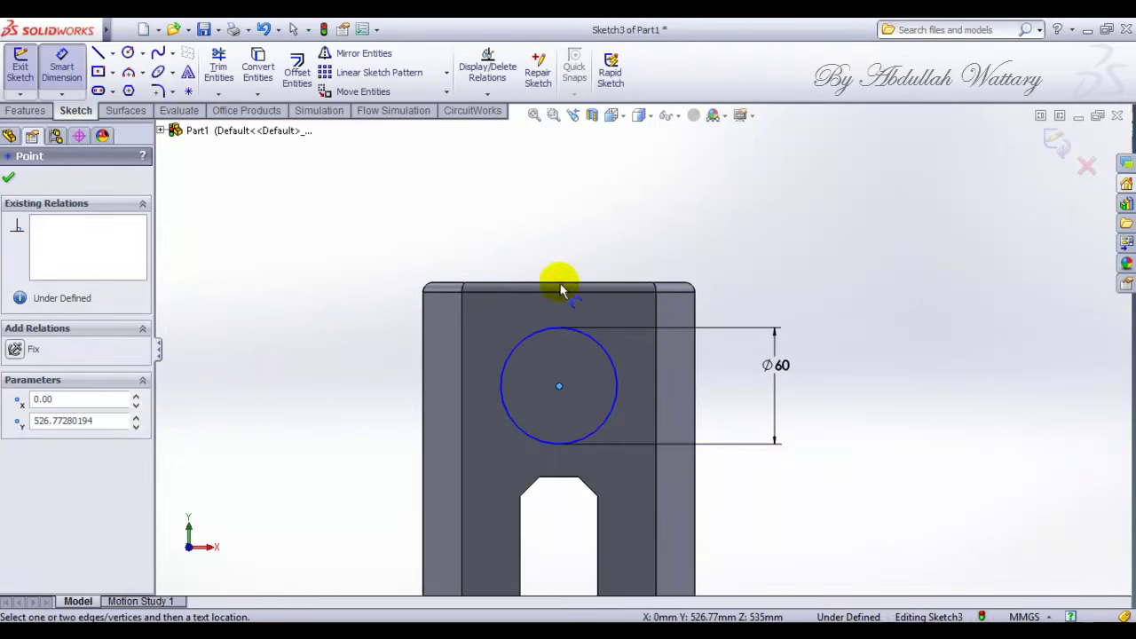
{"action": "left_click", "coordinate": [561, 286]}
{"action": "left_click", "coordinate": [355, 325]}
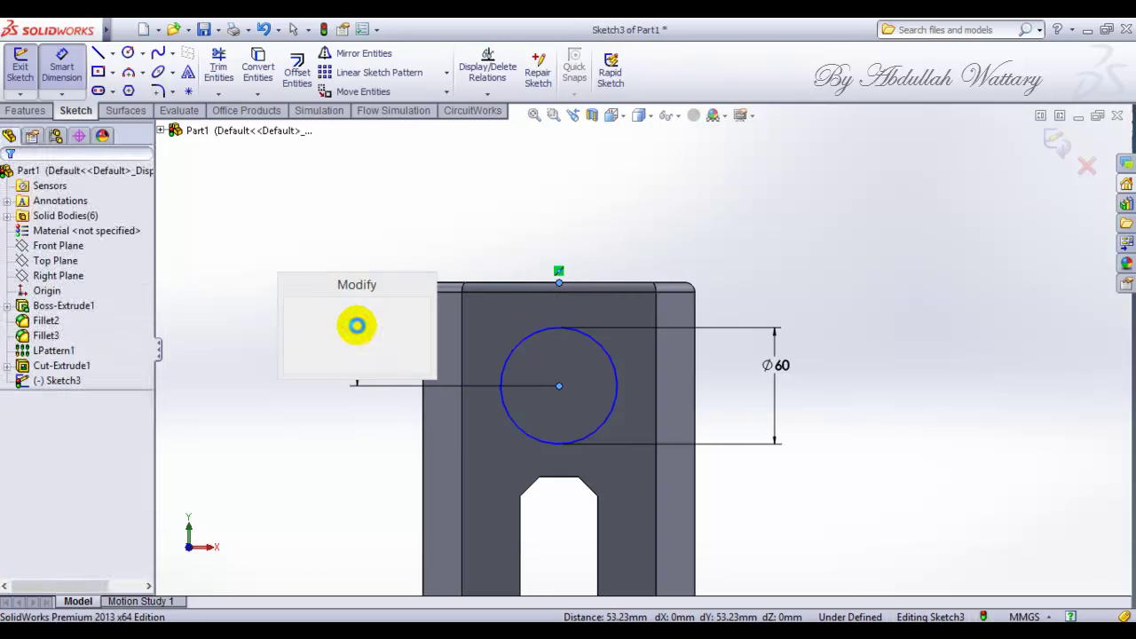
{"action": "type", "text": "40"}
{"action": "key", "text": "Return"}
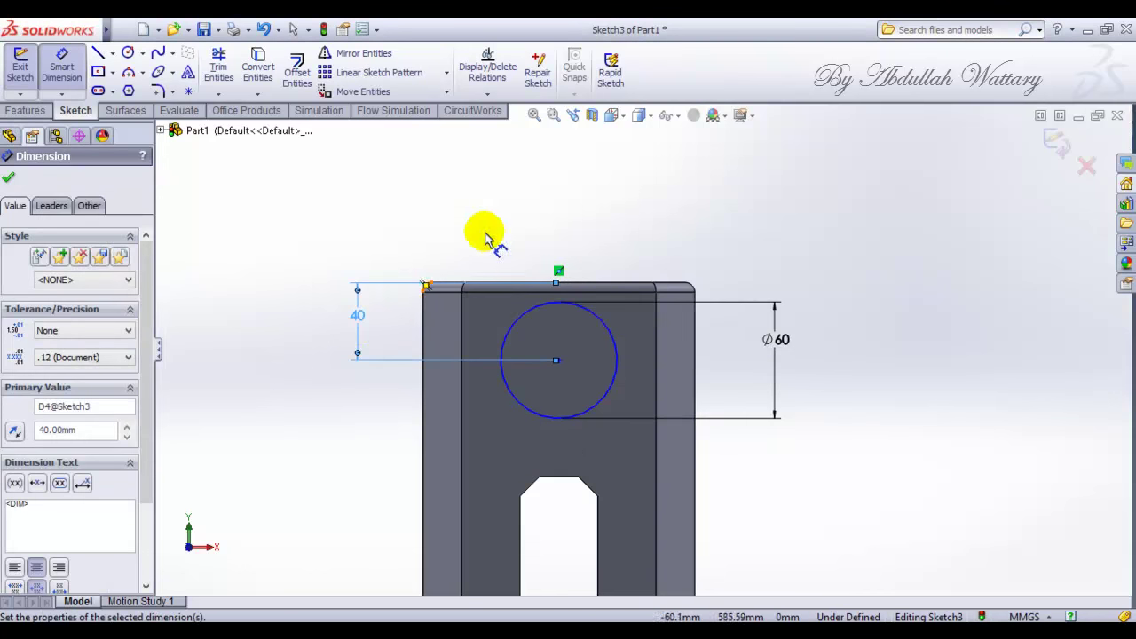
{"action": "key", "text": "ctrl+7"}
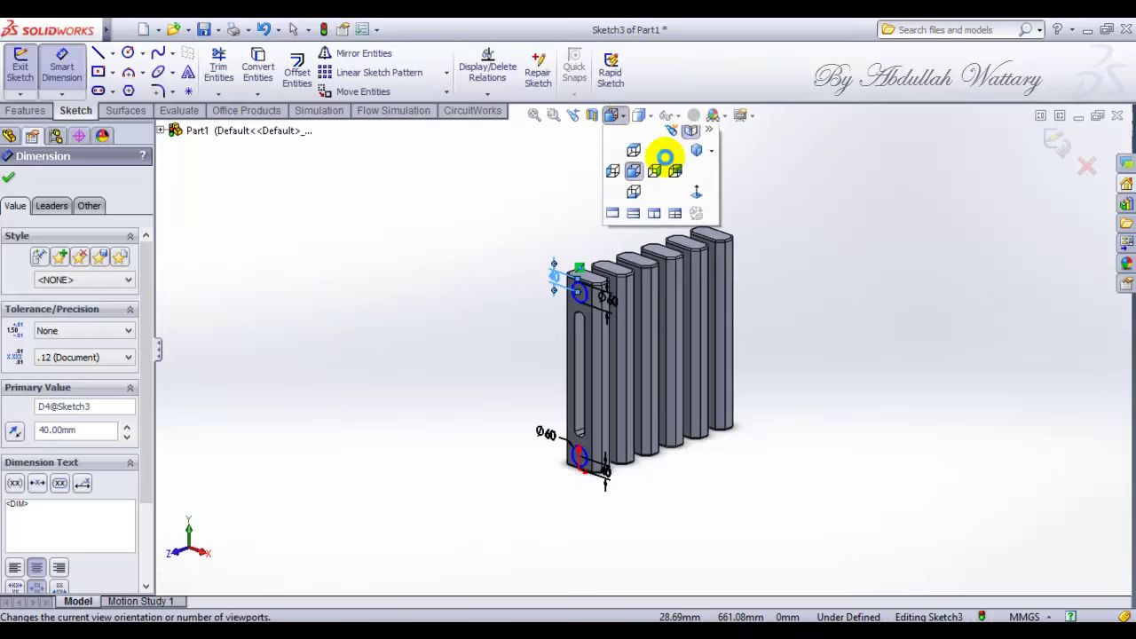
- Extrude both Ø60 circles 585 mm reversed through the columns, plus 15 mm in Direction 2
{"action": "left_click", "coordinate": [689, 158]}
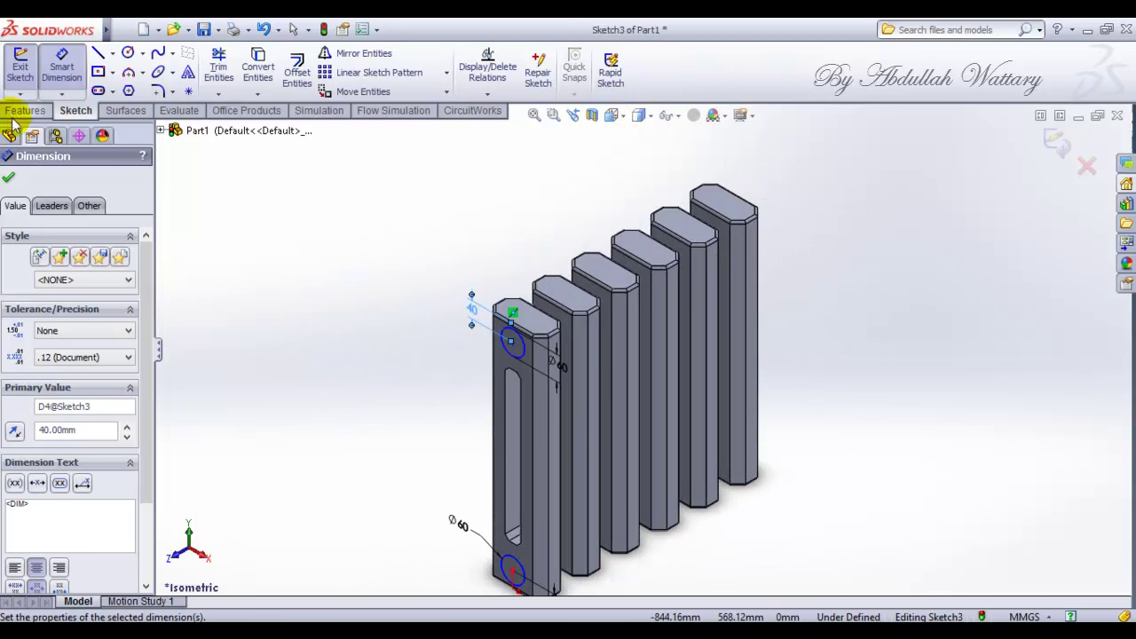
{"action": "left_click", "coordinate": [18, 111]}
{"action": "left_click", "coordinate": [43, 80]}
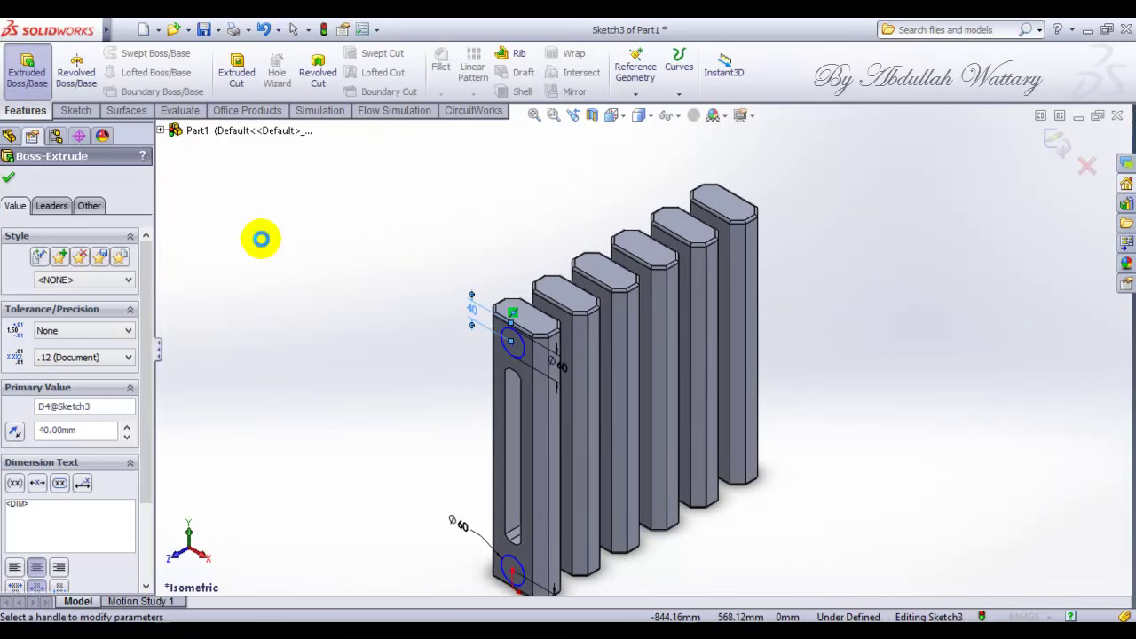
{"action": "type", "text": "585"}
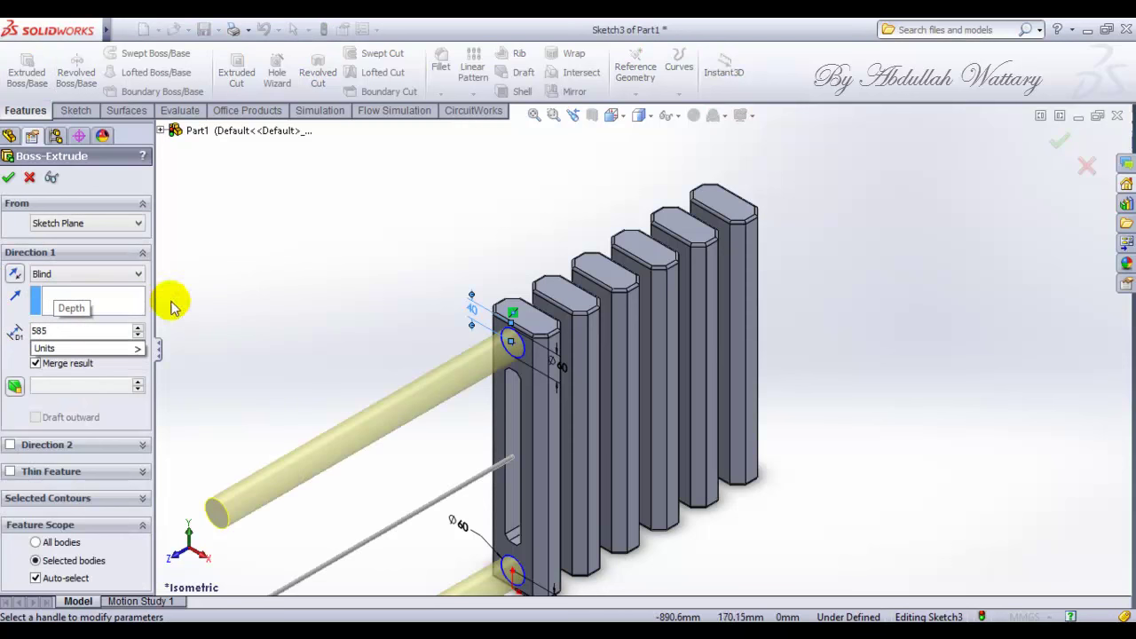
{"action": "key", "text": "Return"}
{"action": "left_click", "coordinate": [11, 274]}
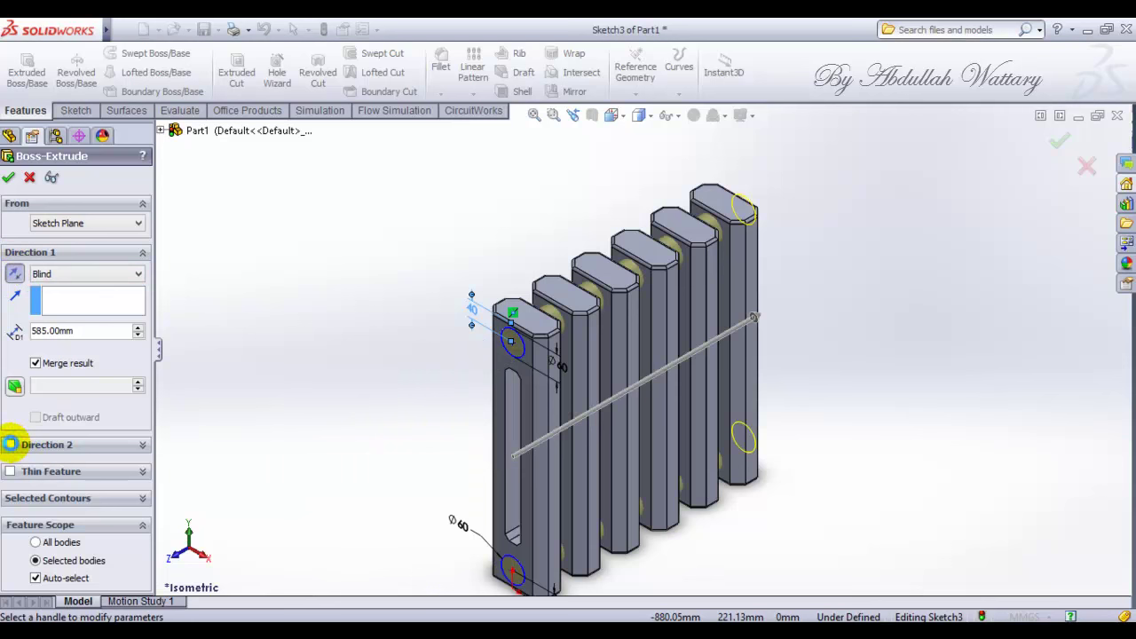
{"action": "left_click", "coordinate": [10, 445]}
{"action": "type", "text": "15"}
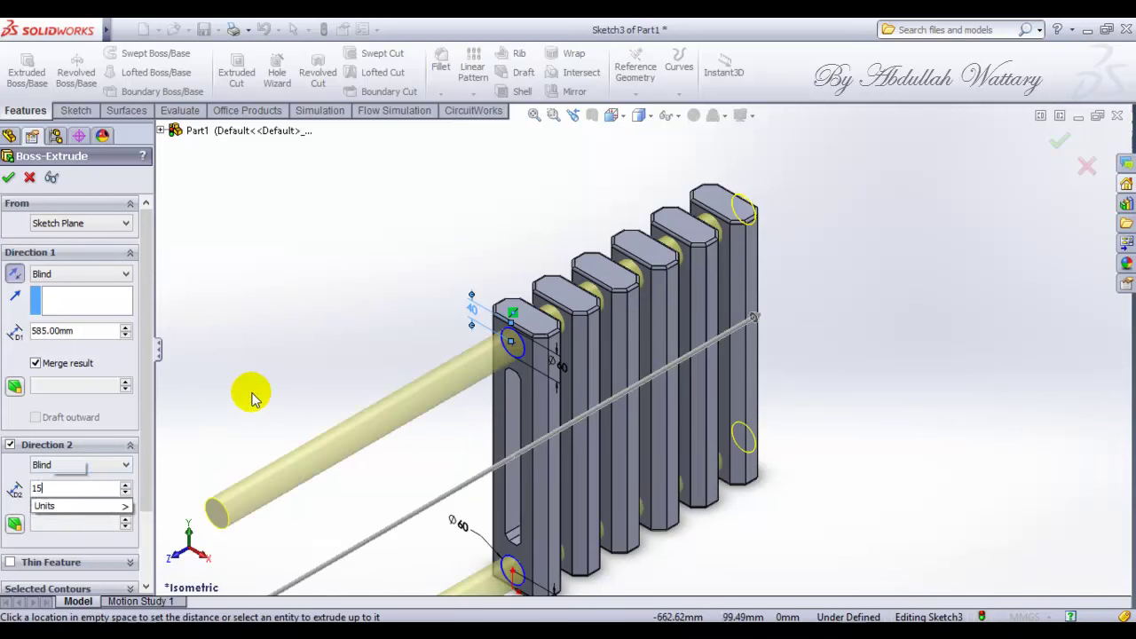
{"action": "key", "text": "Return"}
{"action": "left_click", "coordinate": [8, 178]}
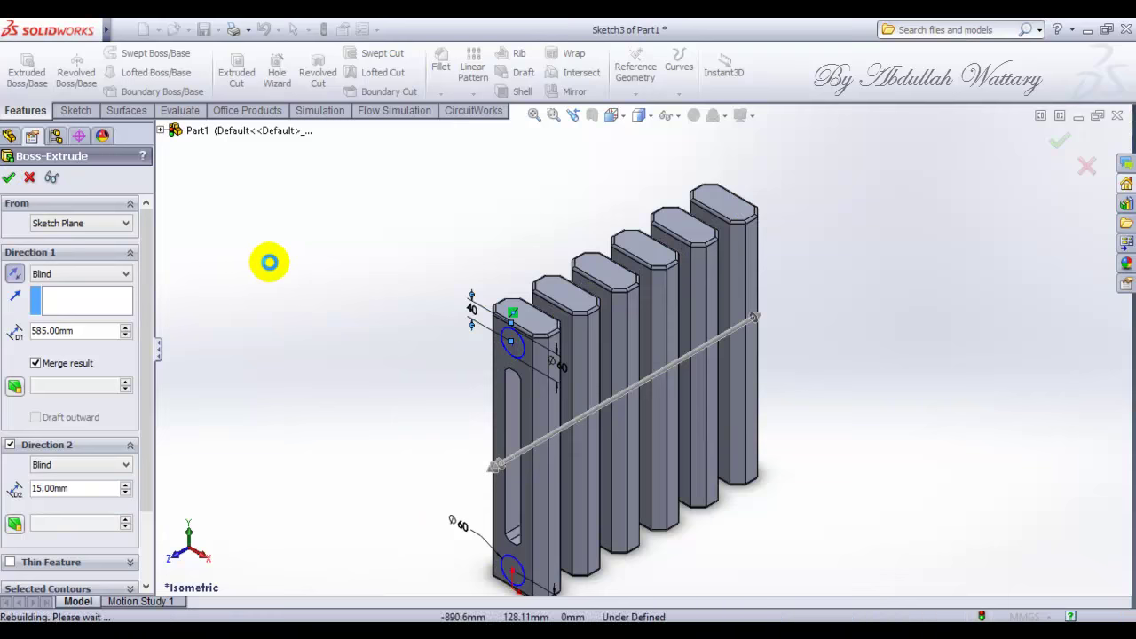
{"action": "right_click", "coordinate": [815, 233]}
{"action": "mouse_move", "coordinate": [885, 299]}
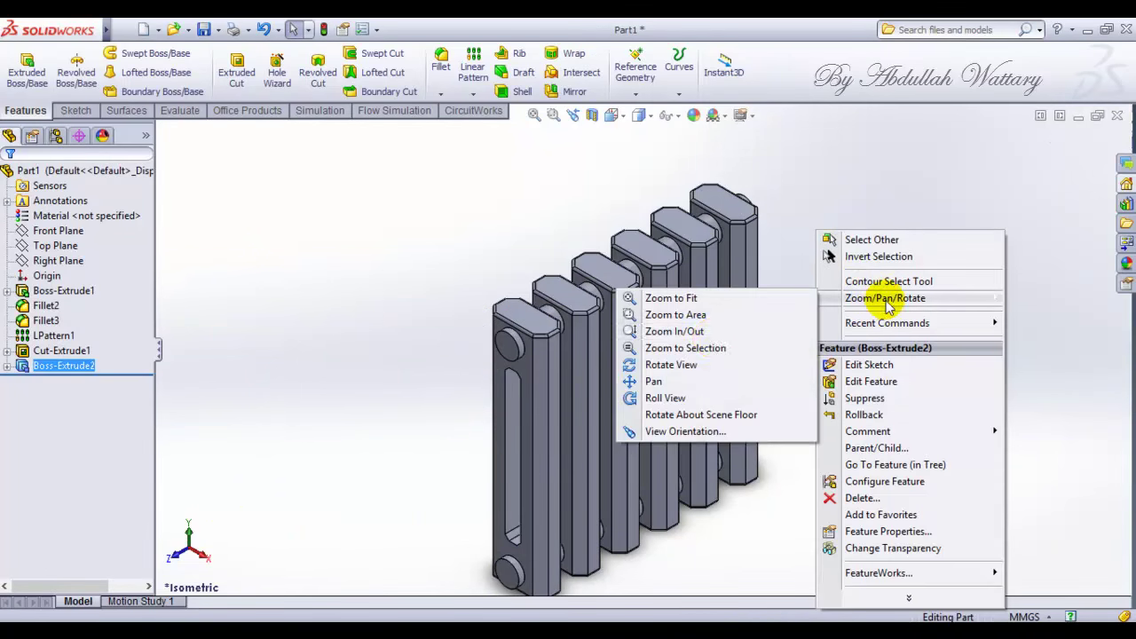
- Orbit to the pipe end and start a new sketch on its round face, viewed normal to it
{"action": "left_click", "coordinate": [674, 366]}
{"action": "mouse_move", "coordinate": [837, 346]}
{"action": "left_mouse_down"}
{"action": "mouse_move", "coordinate": [733, 381]}
{"action": "mouse_move", "coordinate": [811, 307]}
{"action": "mouse_move", "coordinate": [692, 352]}
{"action": "mouse_move", "coordinate": [715, 375]}
{"action": "mouse_move", "coordinate": [840, 314]}
{"action": "left_mouse_up"}
{"action": "key", "text": "Escape"}
{"action": "scroll", "coordinate": [471, 302], "scroll_direction": "down", "scroll_amount": 5}
{"action": "left_click", "coordinate": [497, 302]}
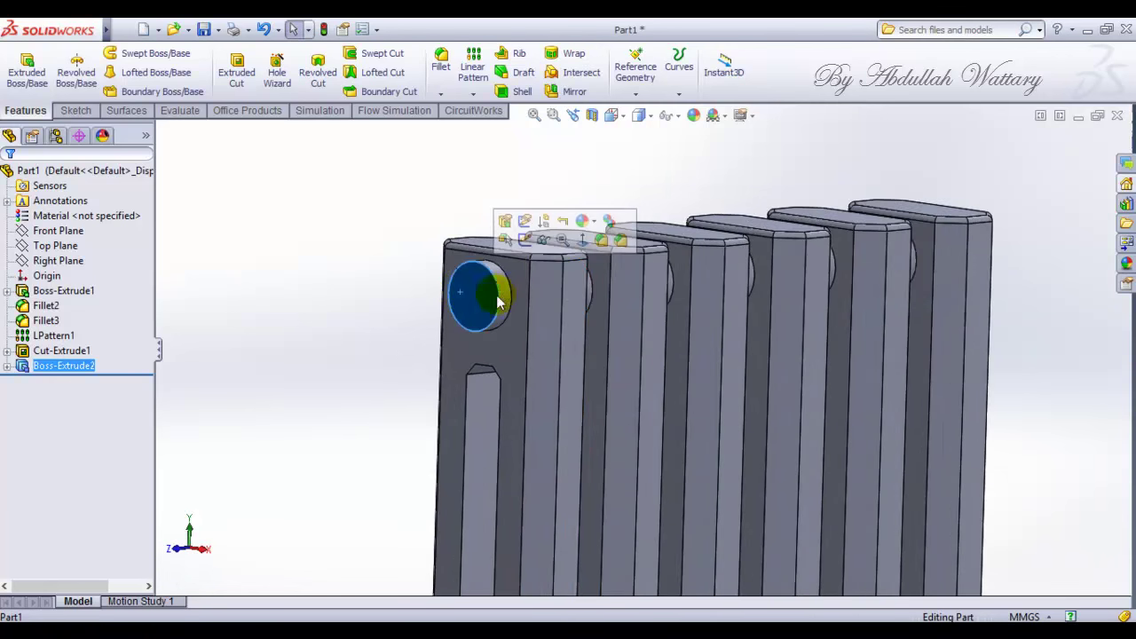
{"action": "left_click", "coordinate": [506, 240]}
{"action": "right_click", "coordinate": [75, 386]}
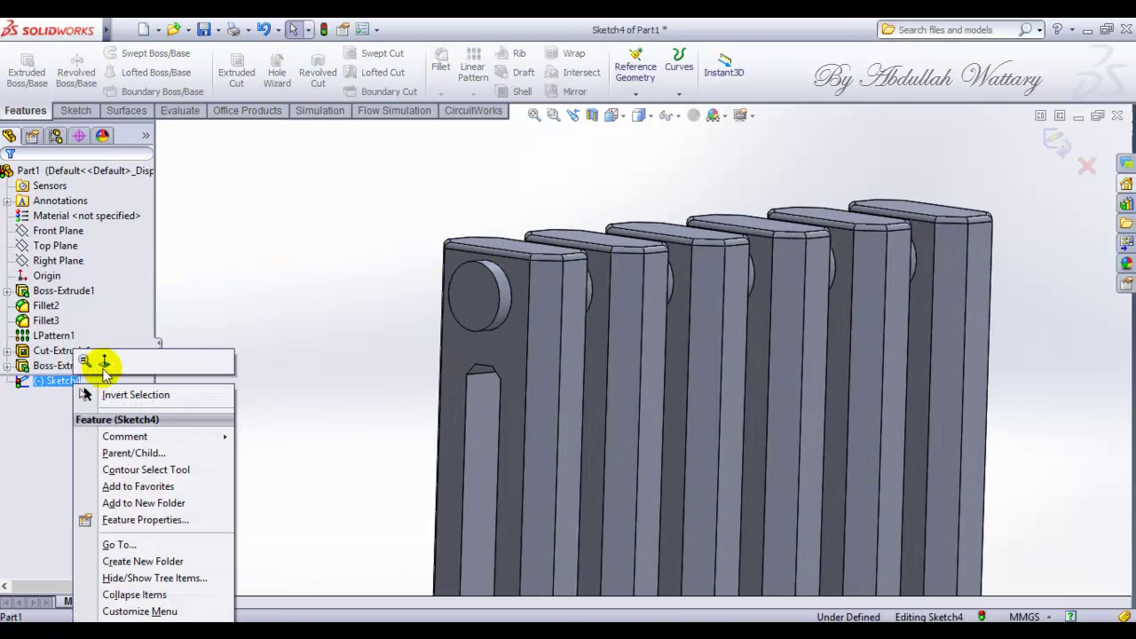
{"action": "left_click", "coordinate": [91, 360]}
- Draw a circle on the top pipe end and another on the bottom pipe end
{"action": "left_click", "coordinate": [76, 110]}
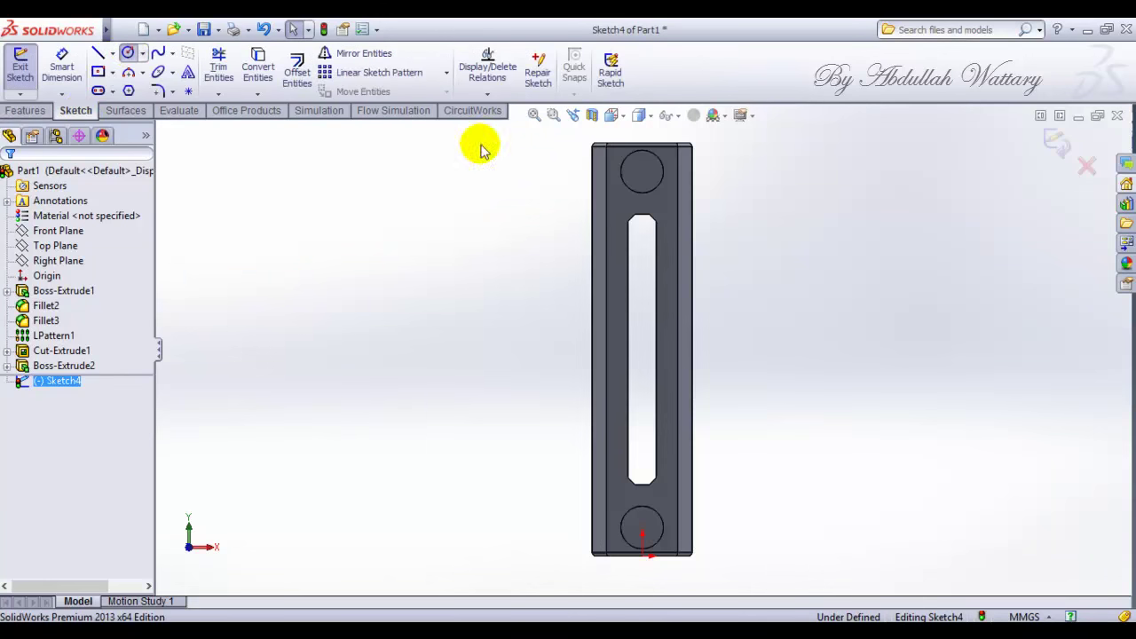
{"action": "scroll", "coordinate": [608, 165], "scroll_direction": "down", "scroll_amount": 3}
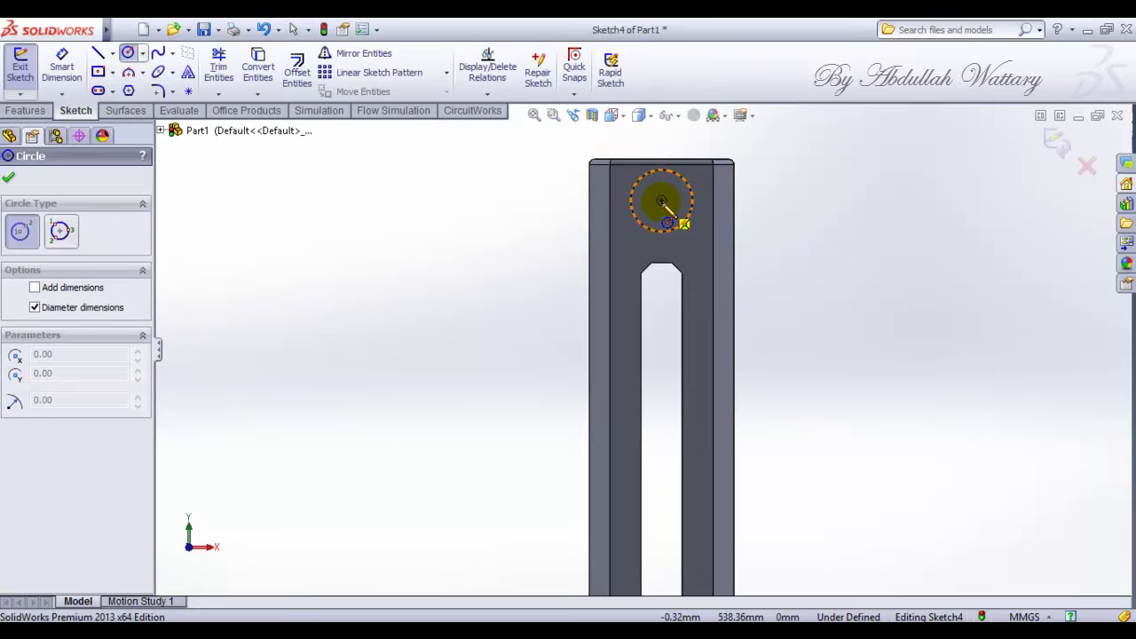
{"action": "left_click", "coordinate": [669, 227]}
{"action": "left_click", "coordinate": [672, 229]}
{"action": "scroll", "coordinate": [654, 470], "scroll_direction": "up", "scroll_amount": 3}
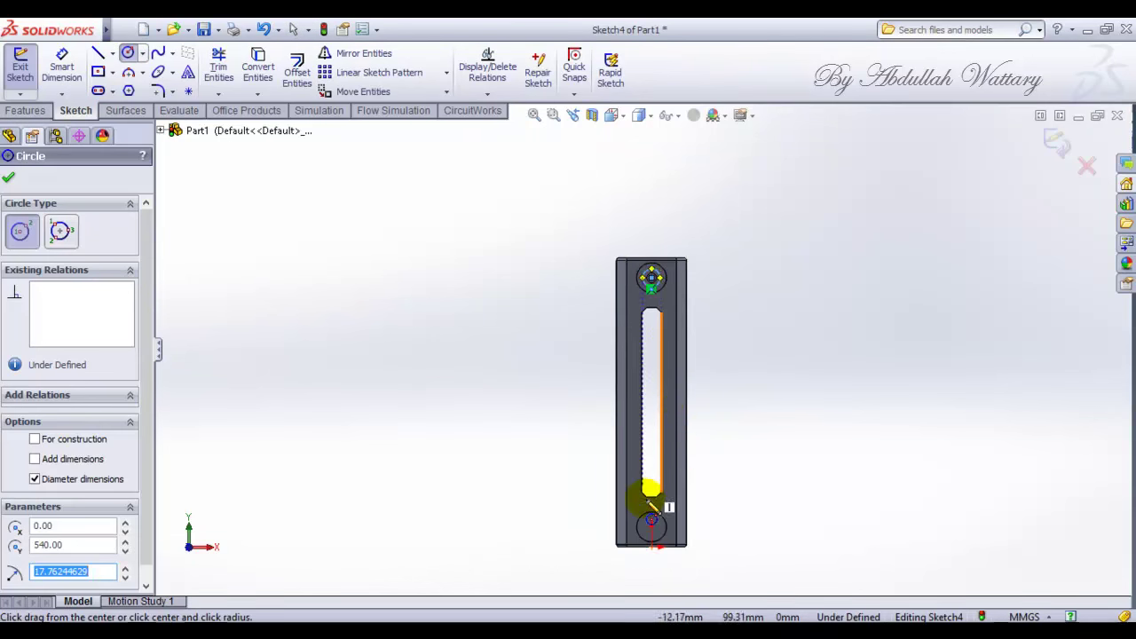
{"action": "scroll", "coordinate": [679, 558], "scroll_direction": "down", "scroll_amount": 3}
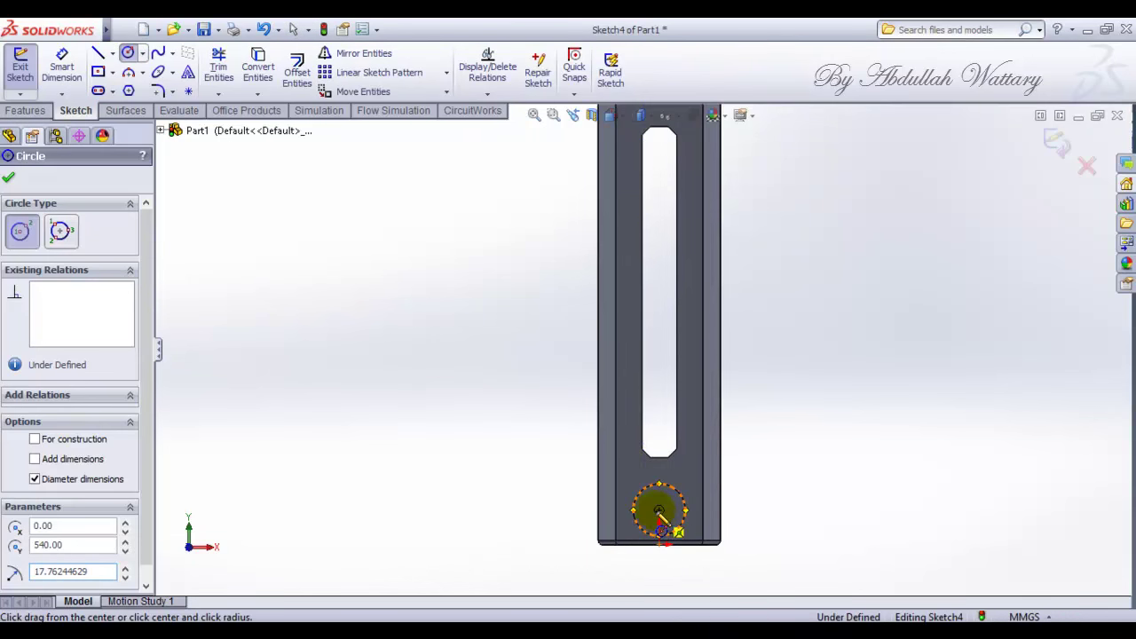
{"action": "left_click", "coordinate": [659, 511]}
{"action": "left_click", "coordinate": [680, 522]}
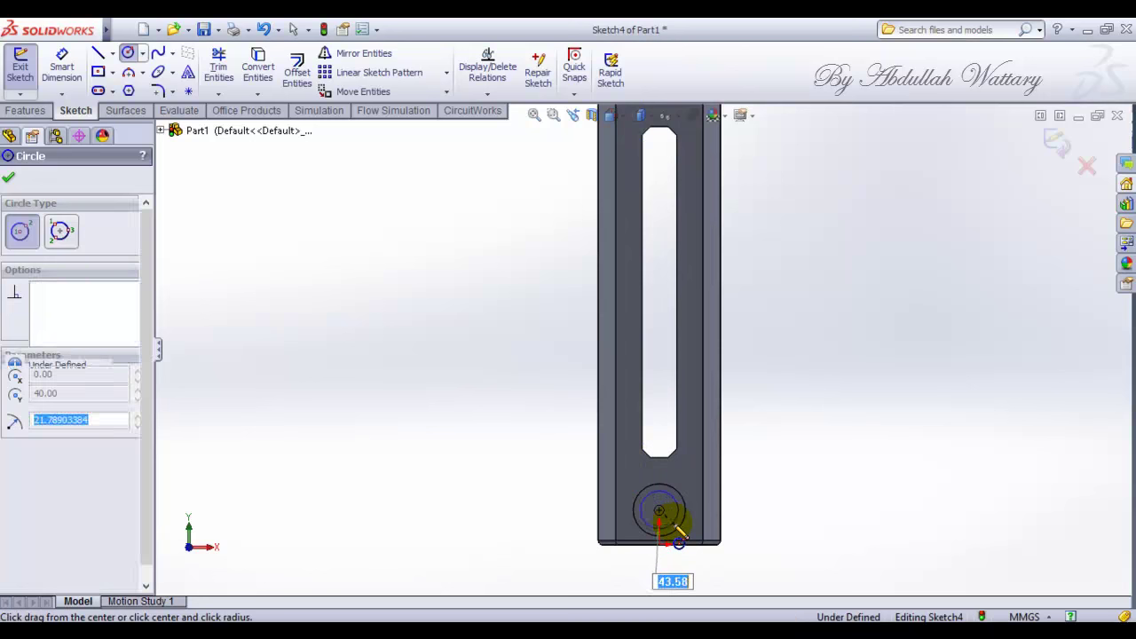
- Dimension both pipe-end circles to Ø35 and return to isometric view
{"action": "left_click", "coordinate": [61, 64]}
{"action": "left_click", "coordinate": [679, 503]}
{"action": "left_click", "coordinate": [786, 491]}
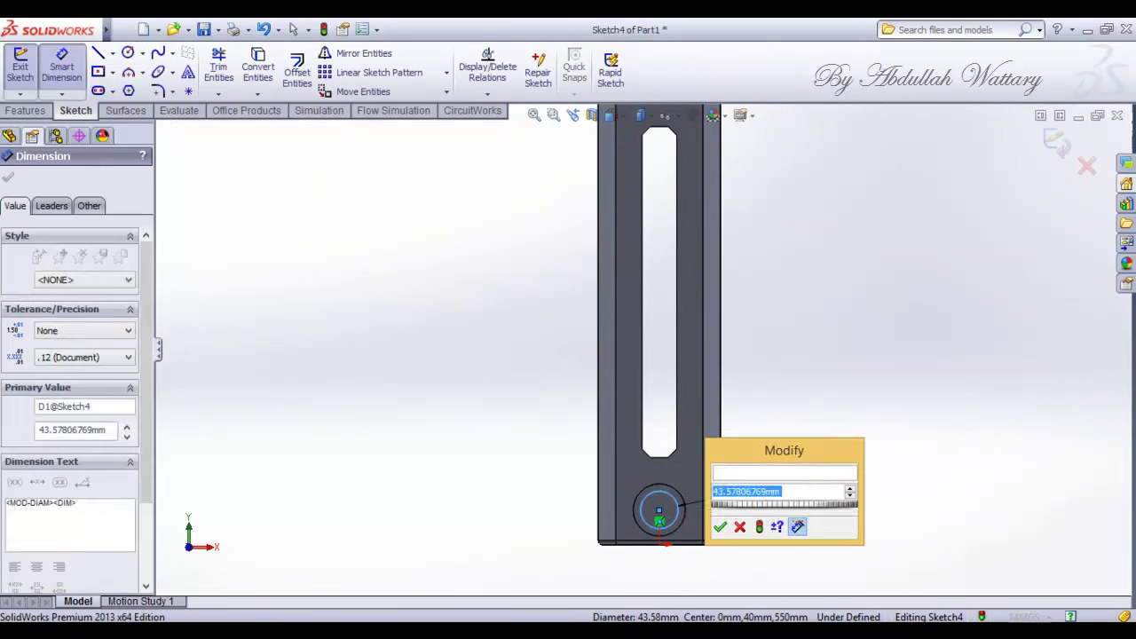
{"action": "type", "text": "35"}
{"action": "key", "text": "Return"}
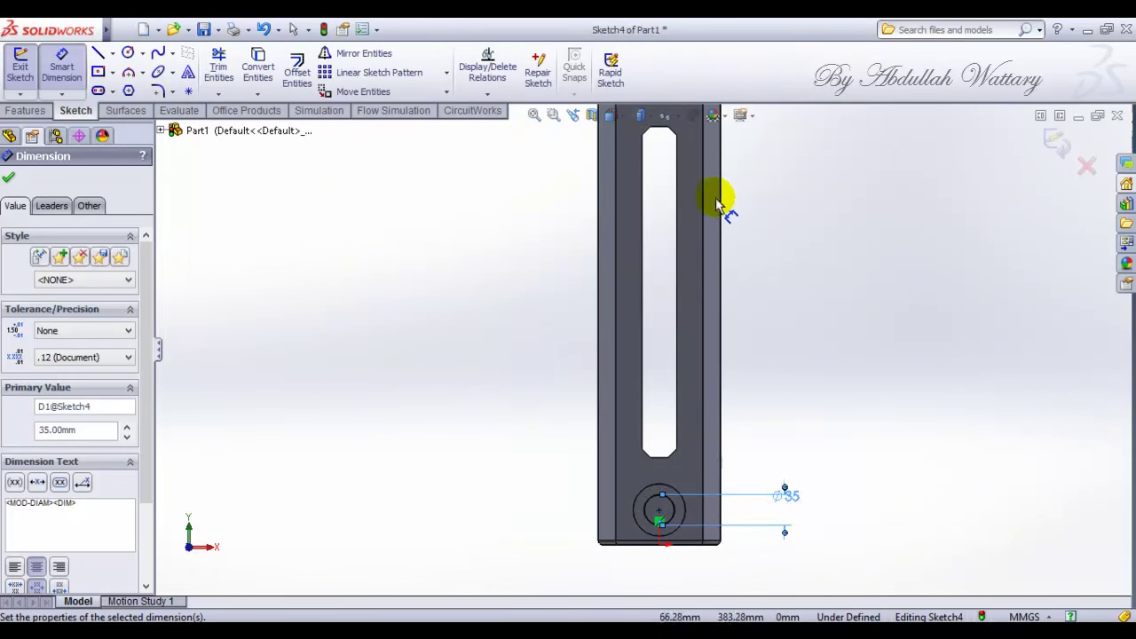
{"action": "scroll", "coordinate": [723, 208], "scroll_direction": "down", "scroll_amount": 3}
{"action": "scroll", "coordinate": [680, 182], "scroll_direction": "up", "scroll_amount": 5}
{"action": "scroll", "coordinate": [672, 234], "scroll_direction": "down", "scroll_amount": 2}
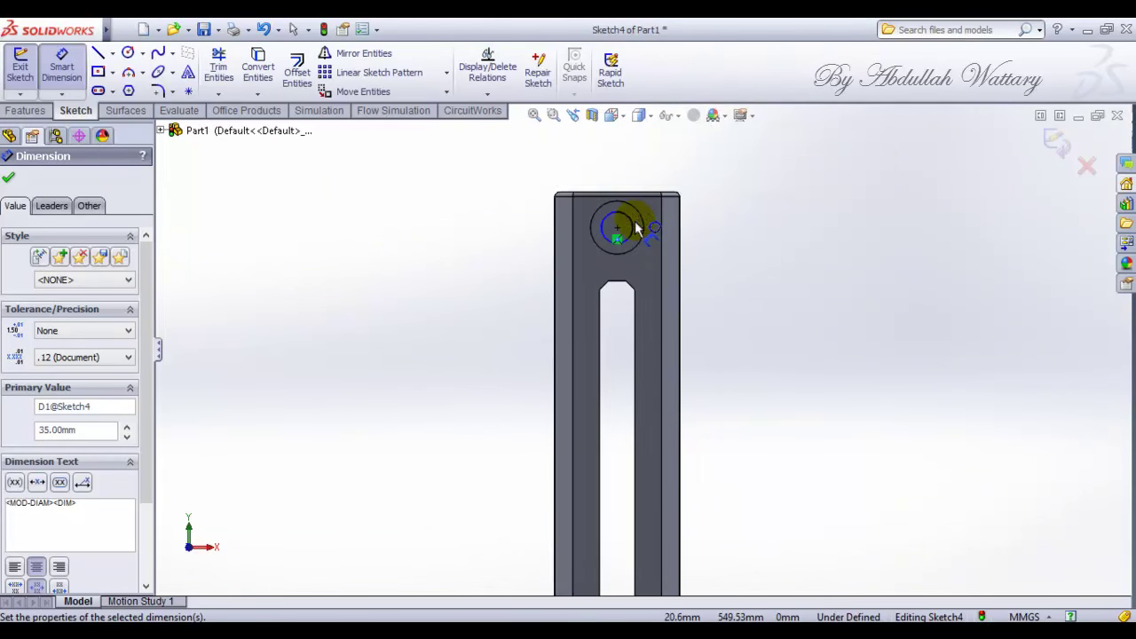
{"action": "left_click", "coordinate": [644, 233]}
{"action": "left_click", "coordinate": [717, 234]}
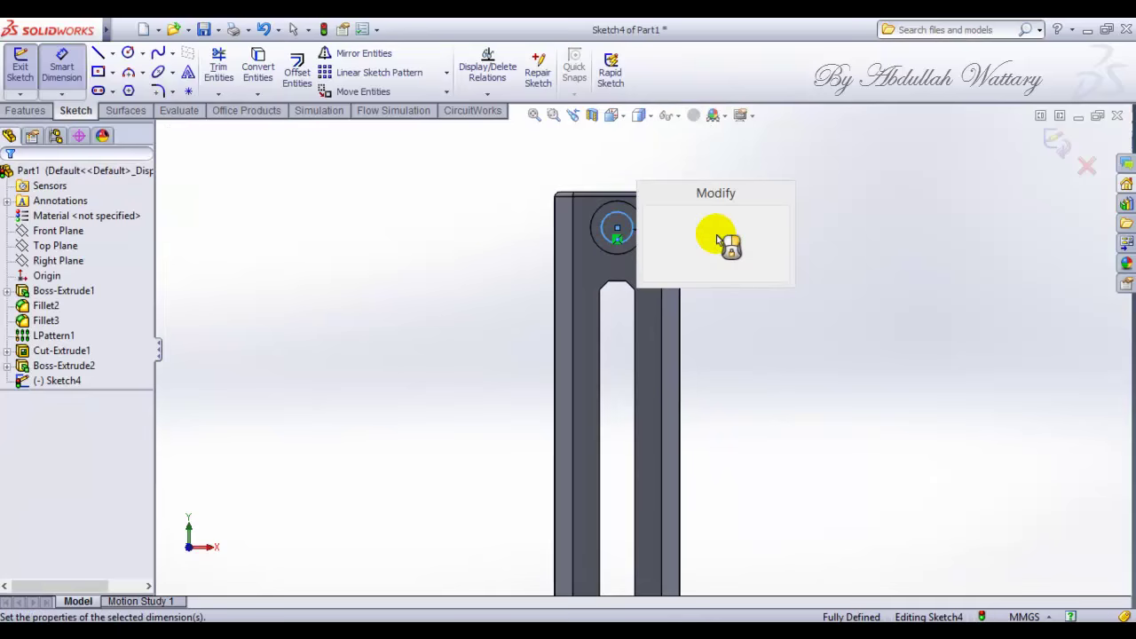
{"action": "type", "text": "35"}
{"action": "key", "text": "Return"}
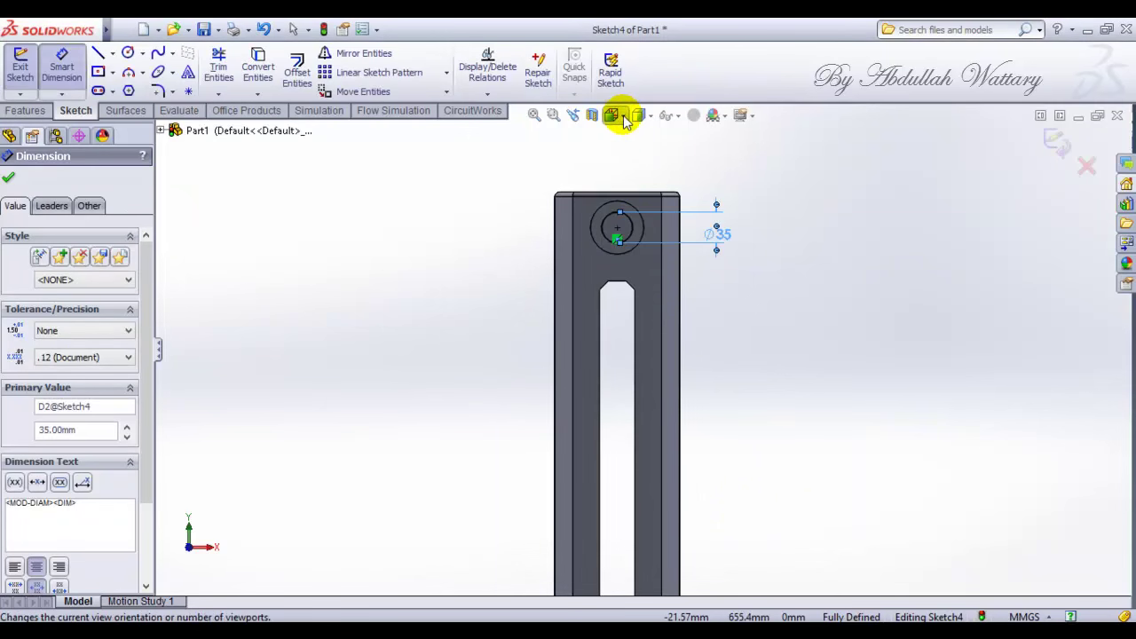
{"action": "left_click", "coordinate": [612, 116]}
{"action": "left_click", "coordinate": [615, 118]}
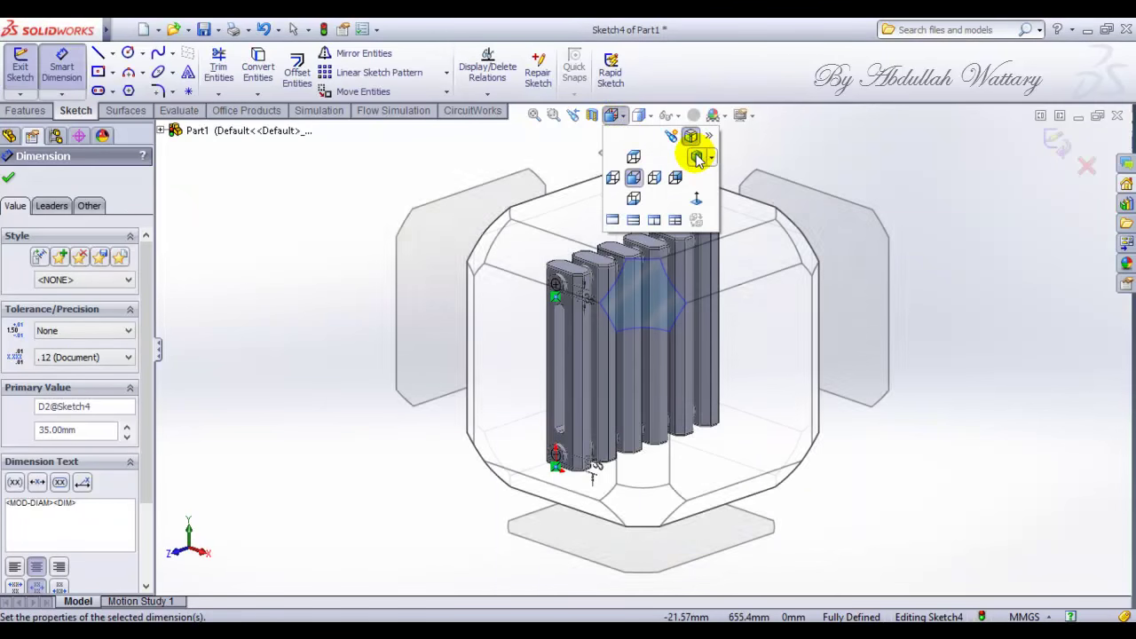
{"action": "left_click", "coordinate": [25, 110]}
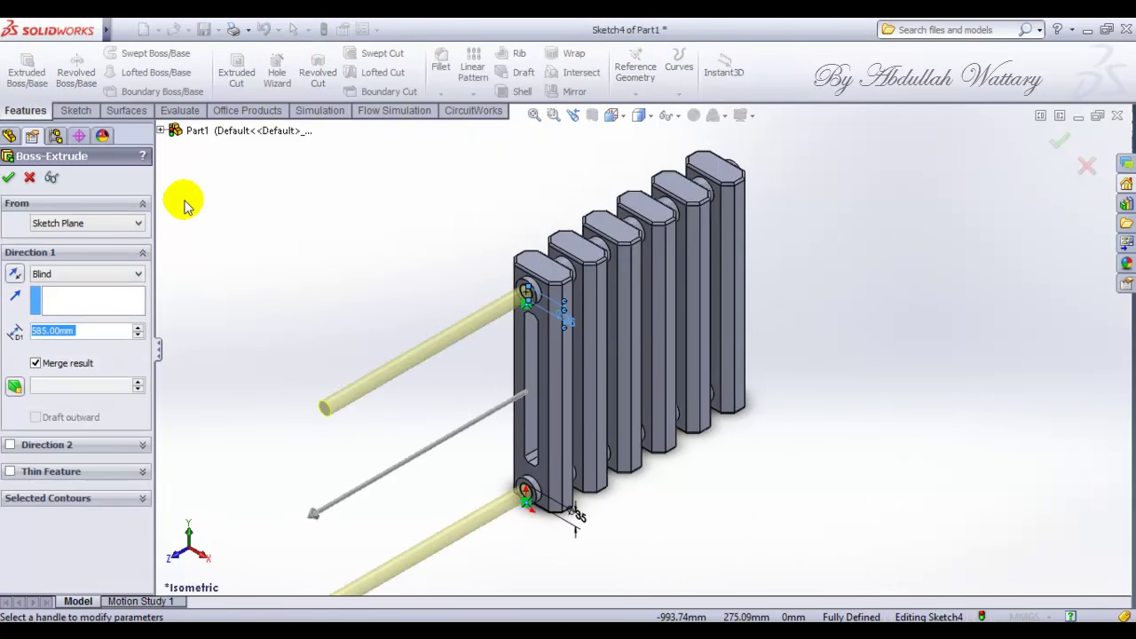
- Extrude both Ø35 circles 35 mm blind into inlet/outlet stubs
{"action": "type", "text": "35"}
{"action": "key", "text": "Return"}
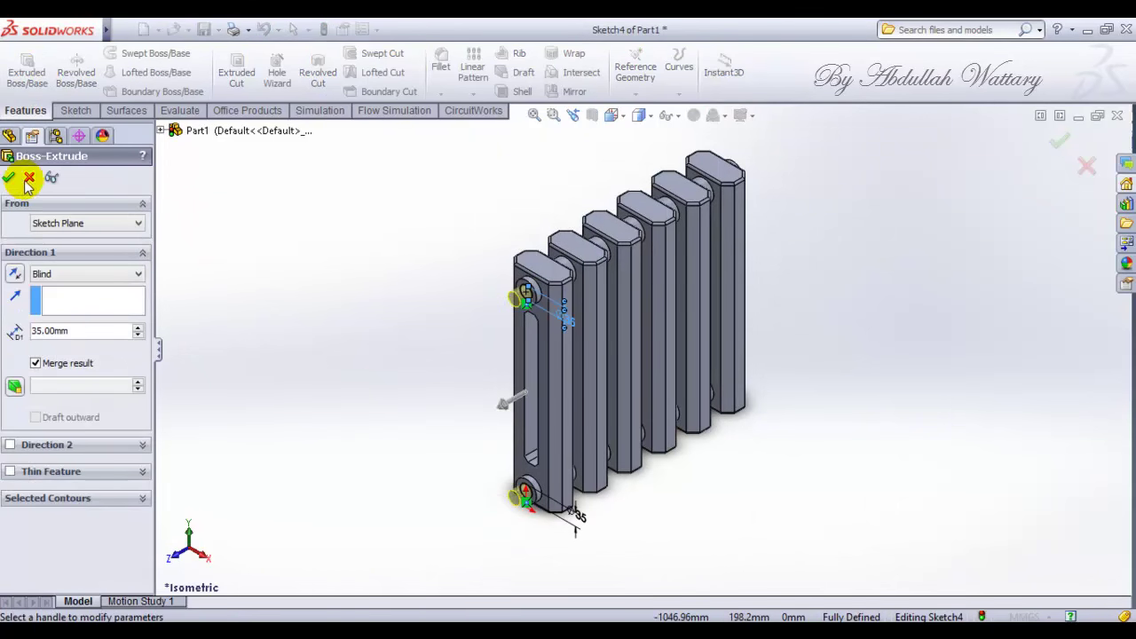
{"action": "left_click", "coordinate": [10, 178]}
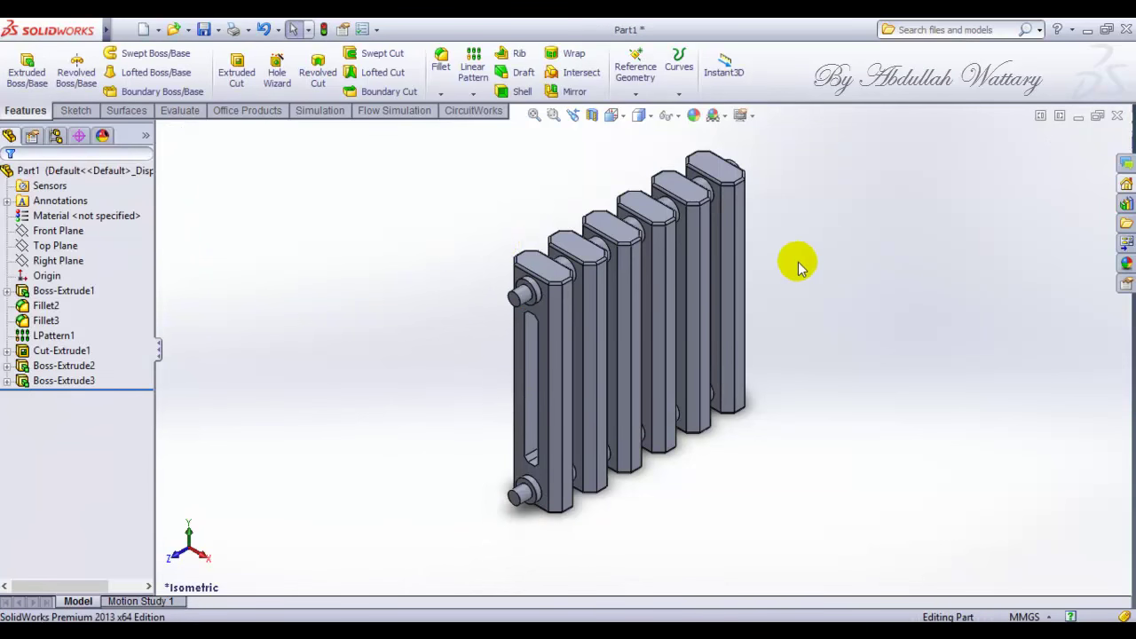
- Save the part as Part1 on the Desktop
{"action": "left_click", "coordinate": [204, 32]}
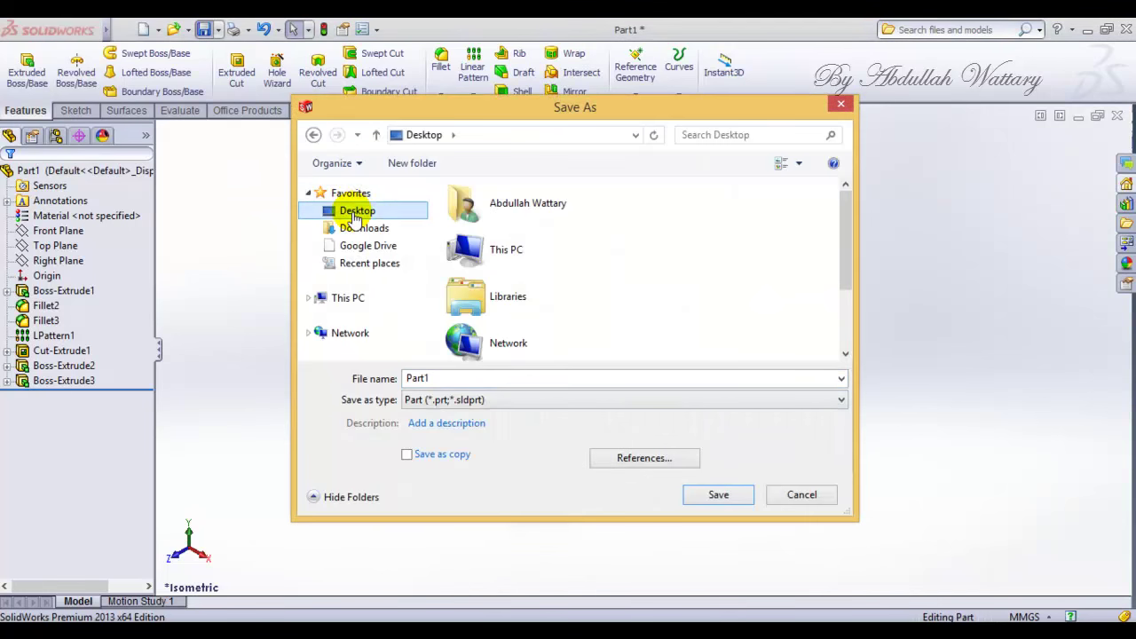
{"action": "left_click", "coordinate": [717, 497]}
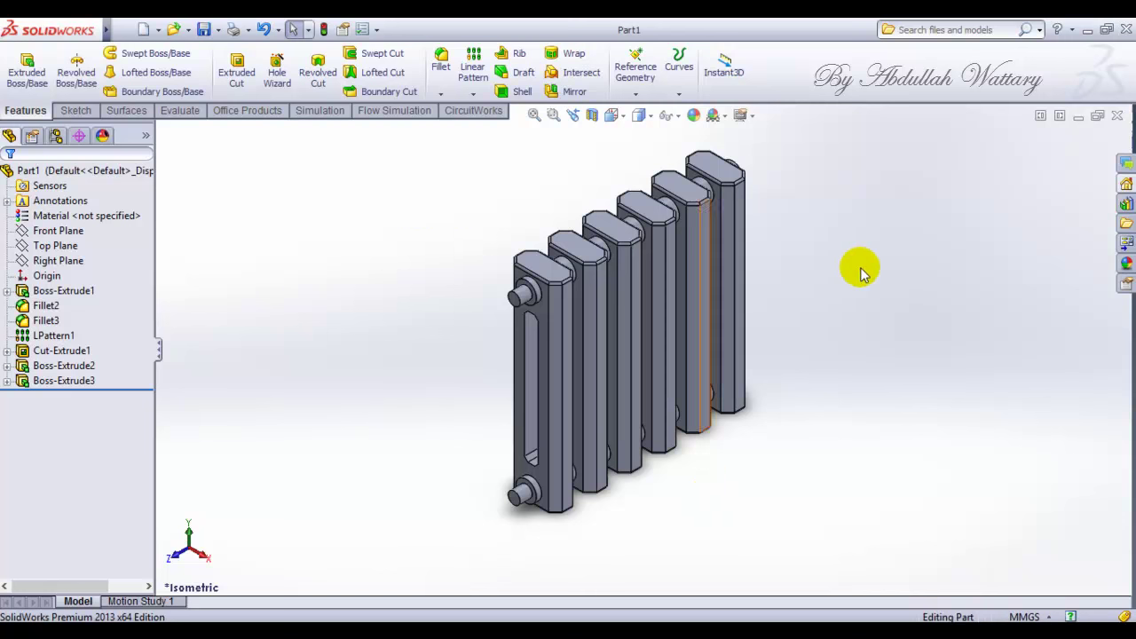
{"action": "scroll", "coordinate": [852, 272], "scroll_direction": "down", "scroll_amount": 2}
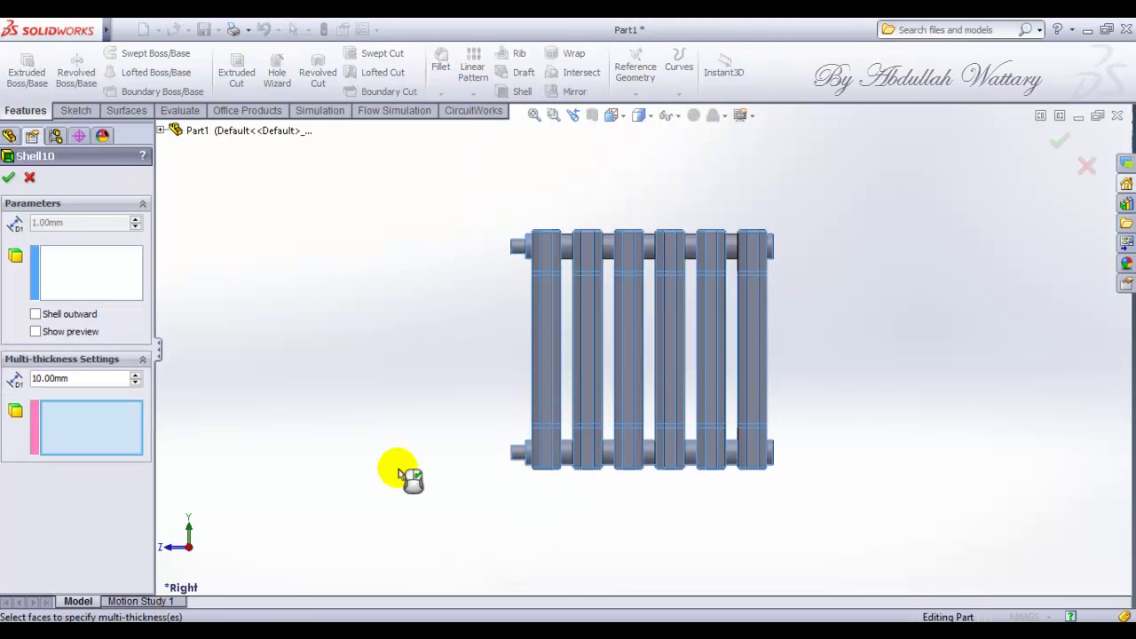
- Create Shell10 with every face of the radiator selected, viewed isometrically
{"action": "key", "text": "ctrl+a"}
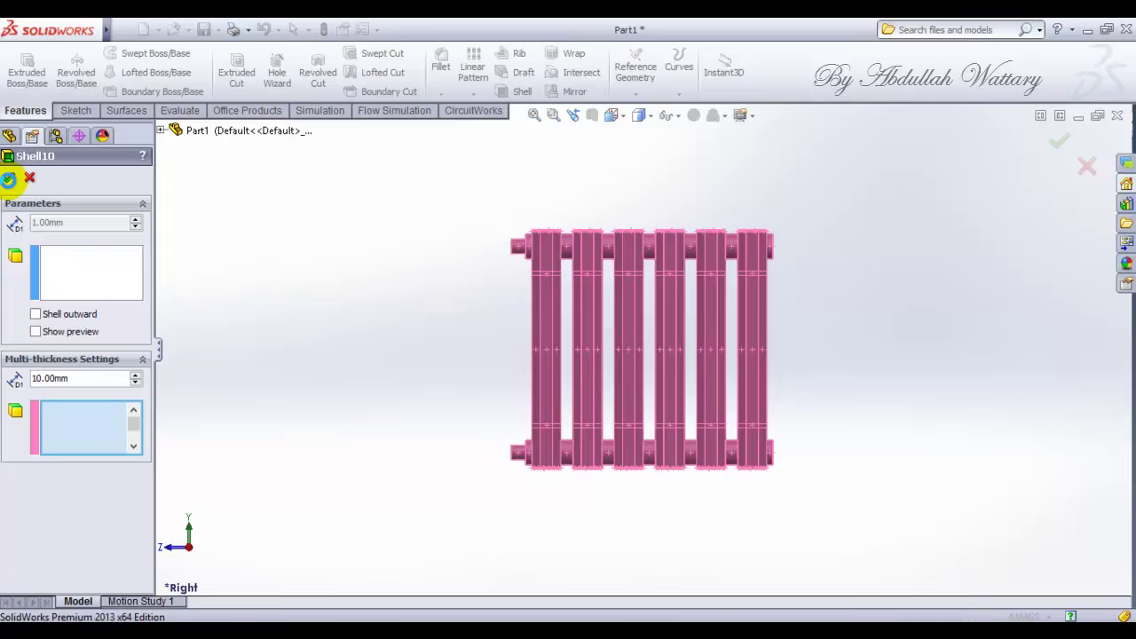
{"action": "left_click", "coordinate": [8, 179]}
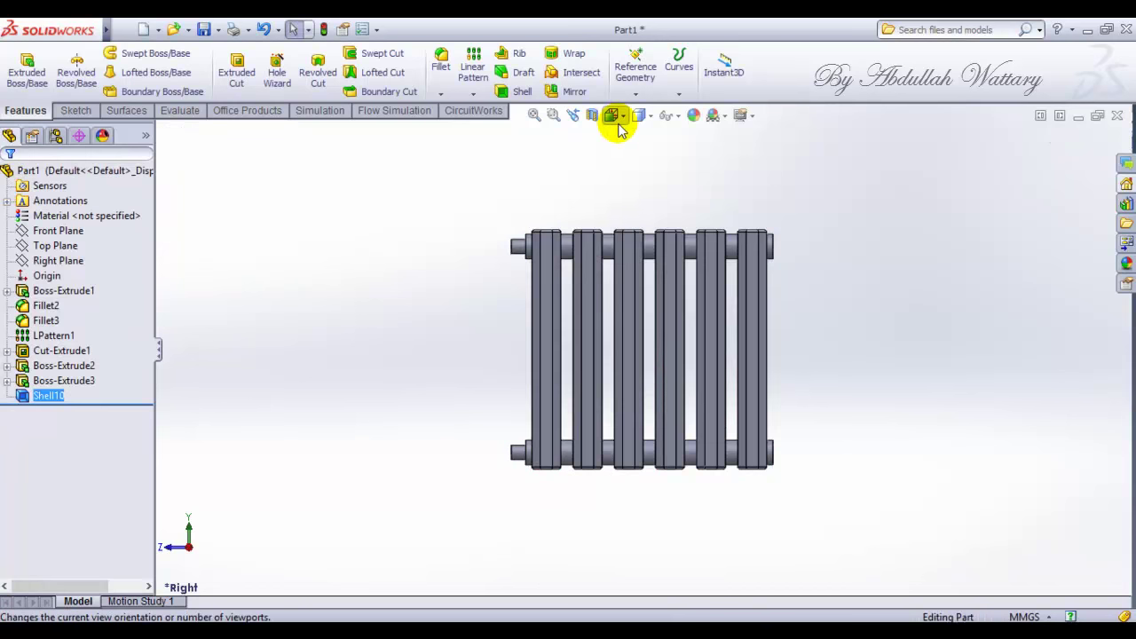
{"action": "left_click", "coordinate": [613, 116]}
{"action": "left_click", "coordinate": [695, 158]}
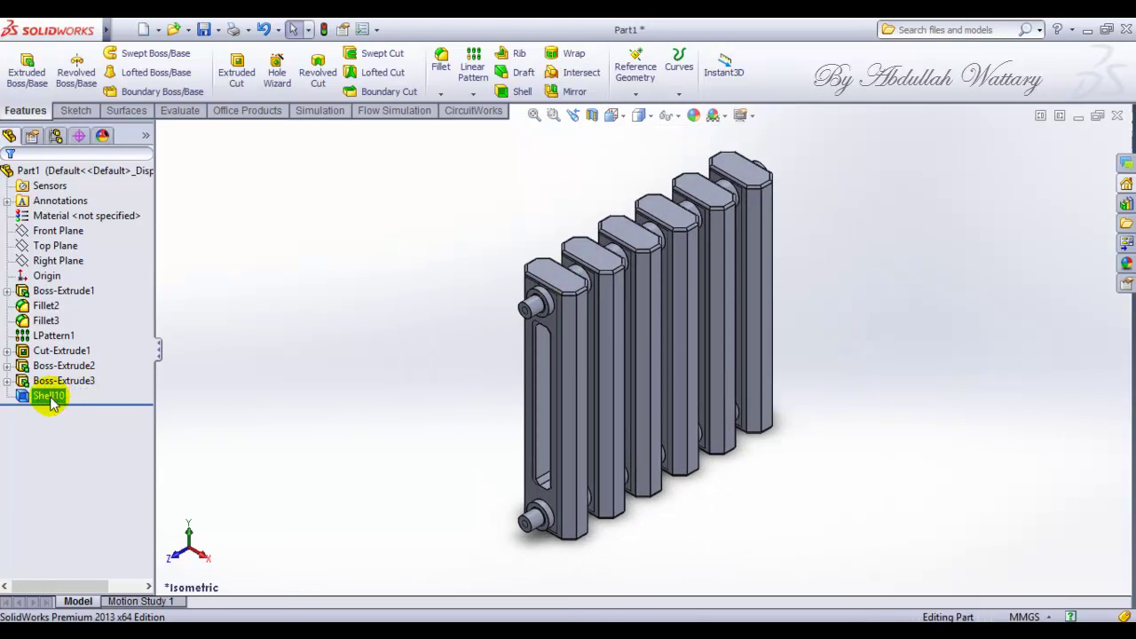
- Change Shell10's wall thickness to 20 mm, dismissing the thickness warning
{"action": "right_click", "coordinate": [51, 402]}
{"action": "left_click", "coordinate": [62, 289]}
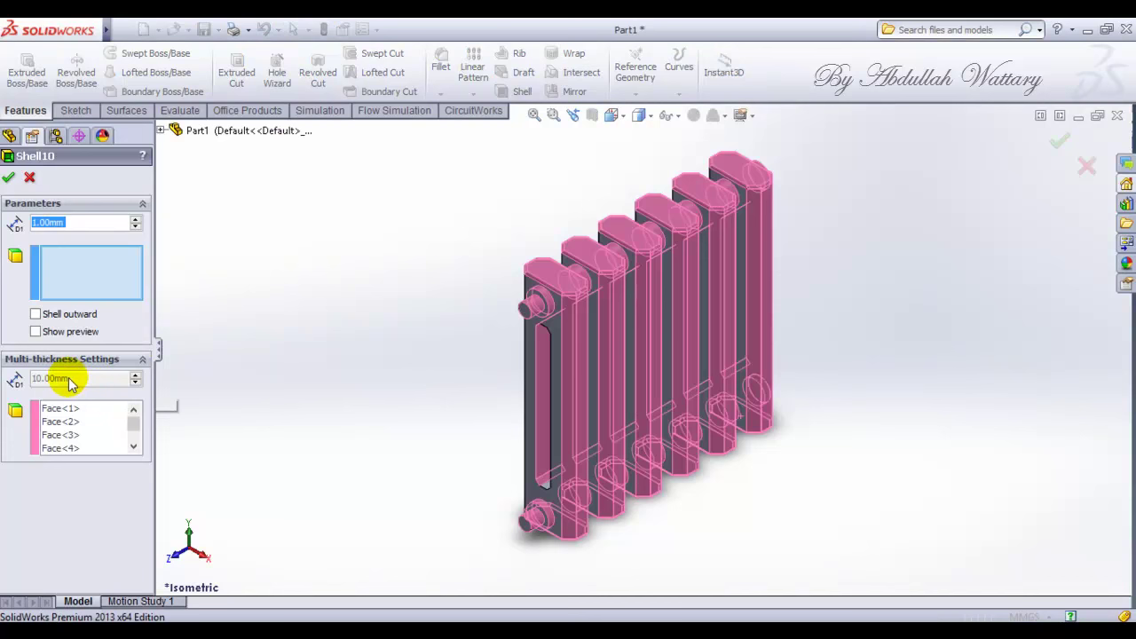
{"action": "type", "text": "2"}
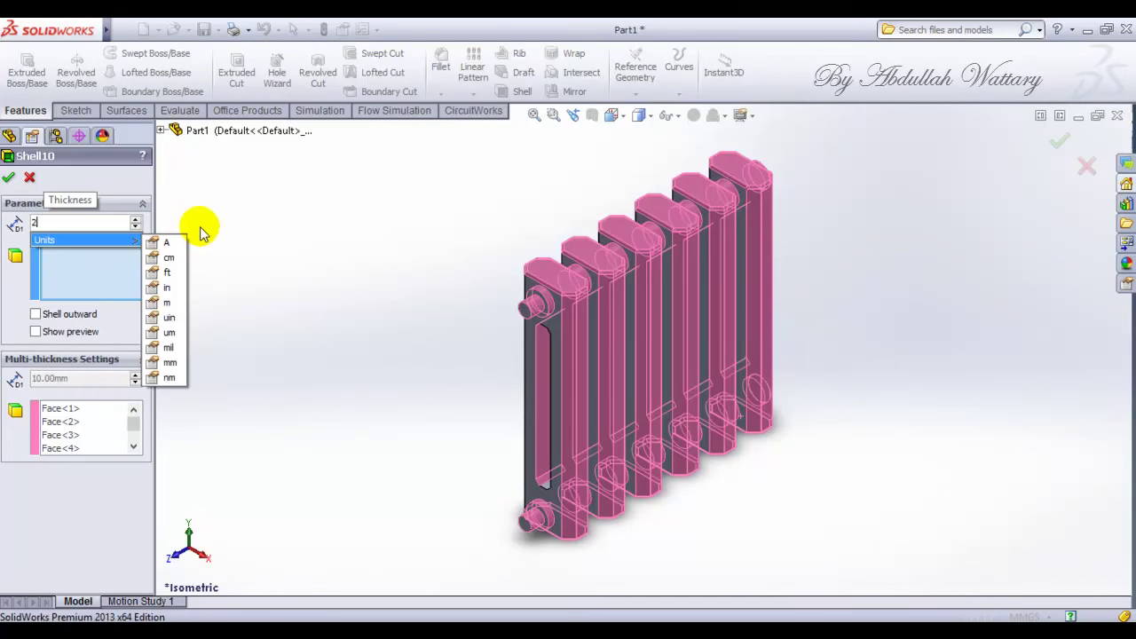
{"action": "type", "text": "0"}
{"action": "key", "text": "Return"}
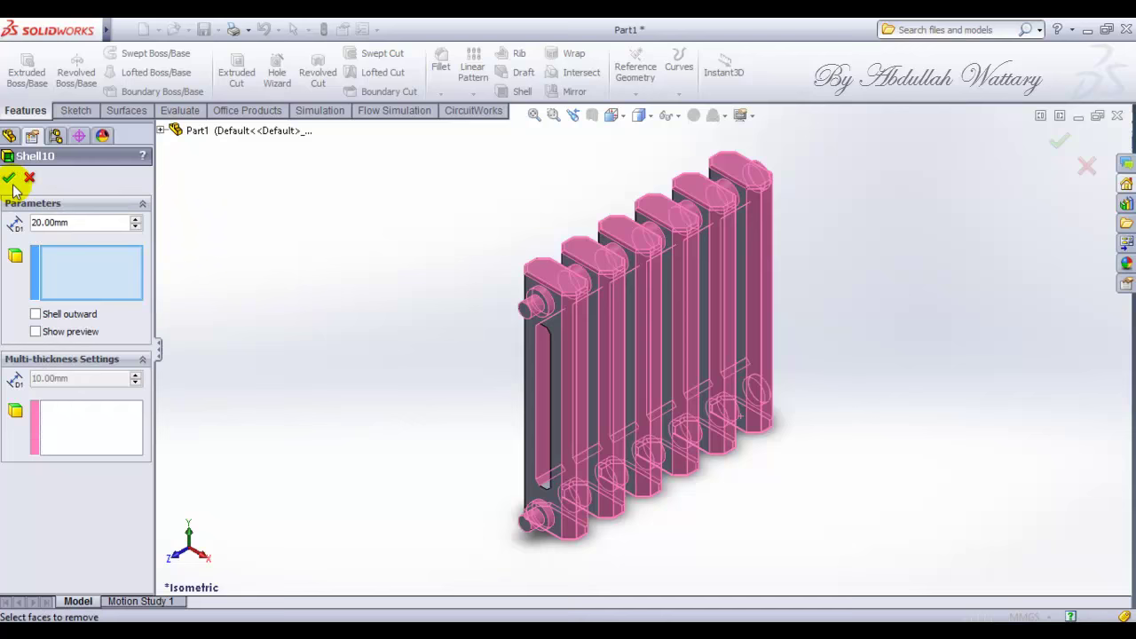
{"action": "left_click", "coordinate": [11, 182]}
{"action": "left_click", "coordinate": [626, 352]}
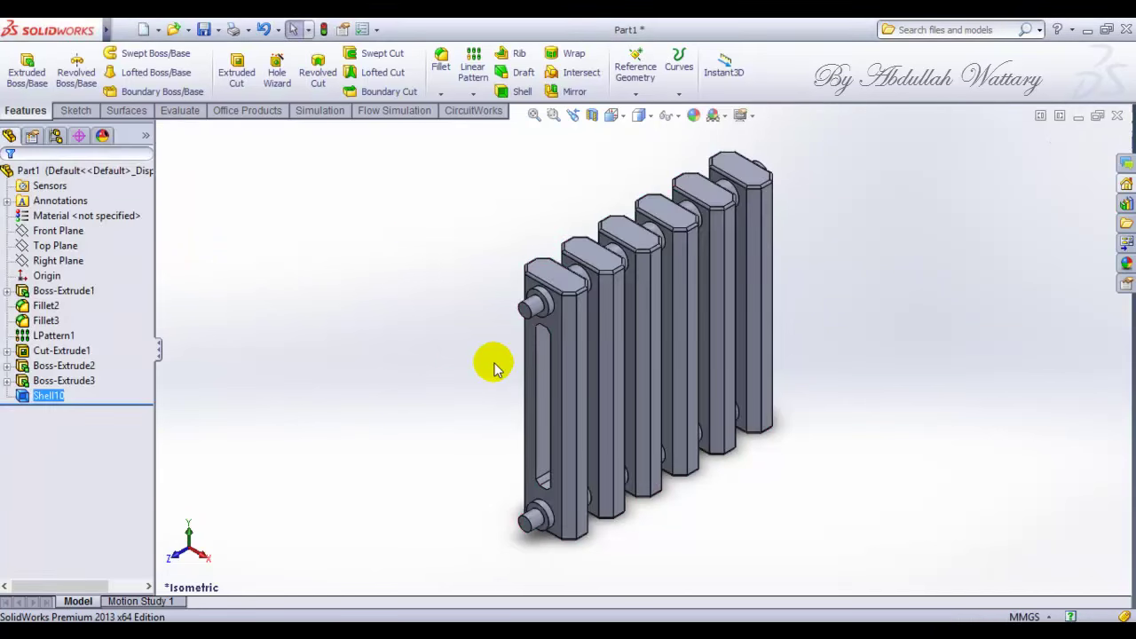
- Preview a section view along the Right Plane and zoom to inspect the hollow columns
{"action": "left_click", "coordinate": [592, 116]}
{"action": "left_click", "coordinate": [64, 275]}
{"action": "left_click", "coordinate": [85, 276]}
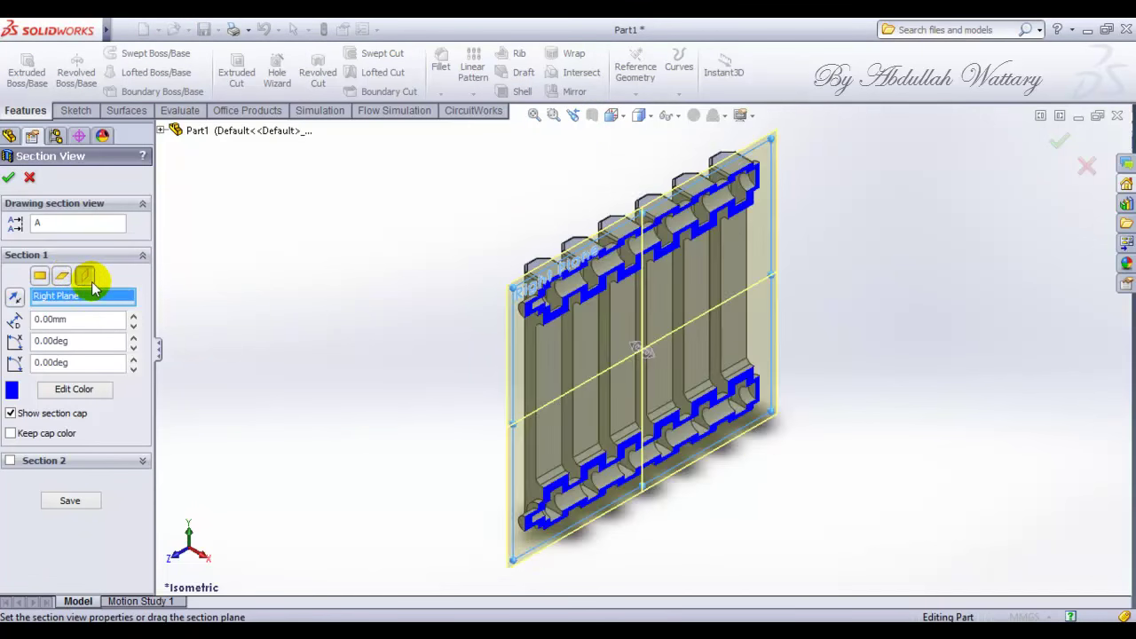
{"action": "scroll", "coordinate": [710, 298], "scroll_direction": "down", "scroll_amount": 2}
{"action": "scroll", "coordinate": [543, 282], "scroll_direction": "down", "scroll_amount": 2}
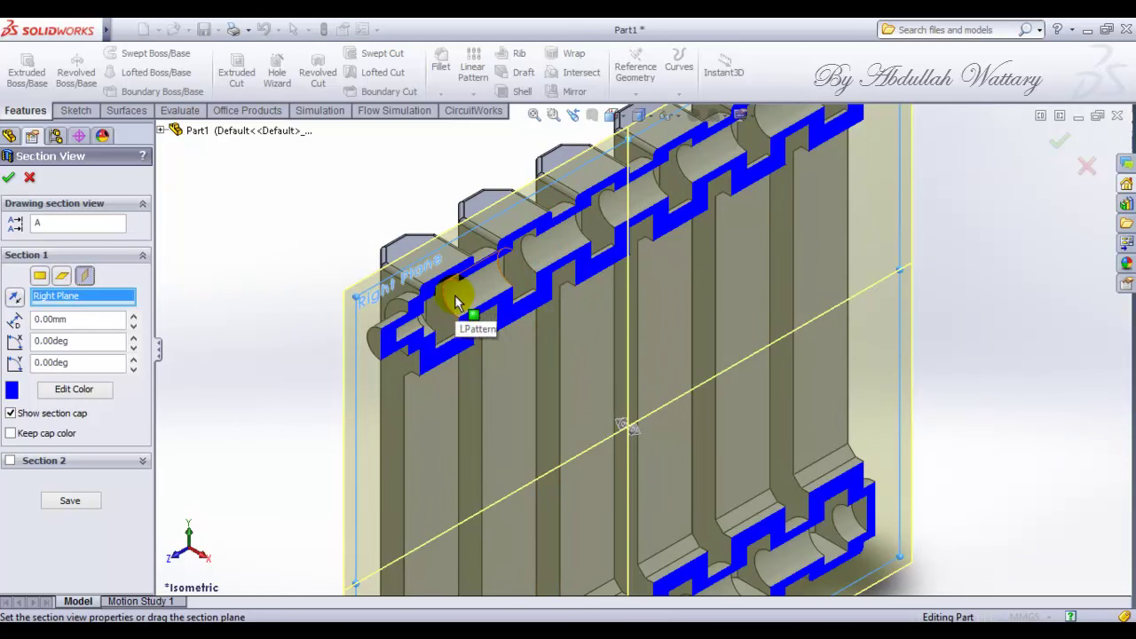
{"action": "scroll", "coordinate": [456, 296], "scroll_direction": "down", "scroll_amount": 2}
{"action": "scroll", "coordinate": [479, 324], "scroll_direction": "up", "scroll_amount": 1}
{"action": "scroll", "coordinate": [561, 335], "scroll_direction": "up", "scroll_amount": 5}
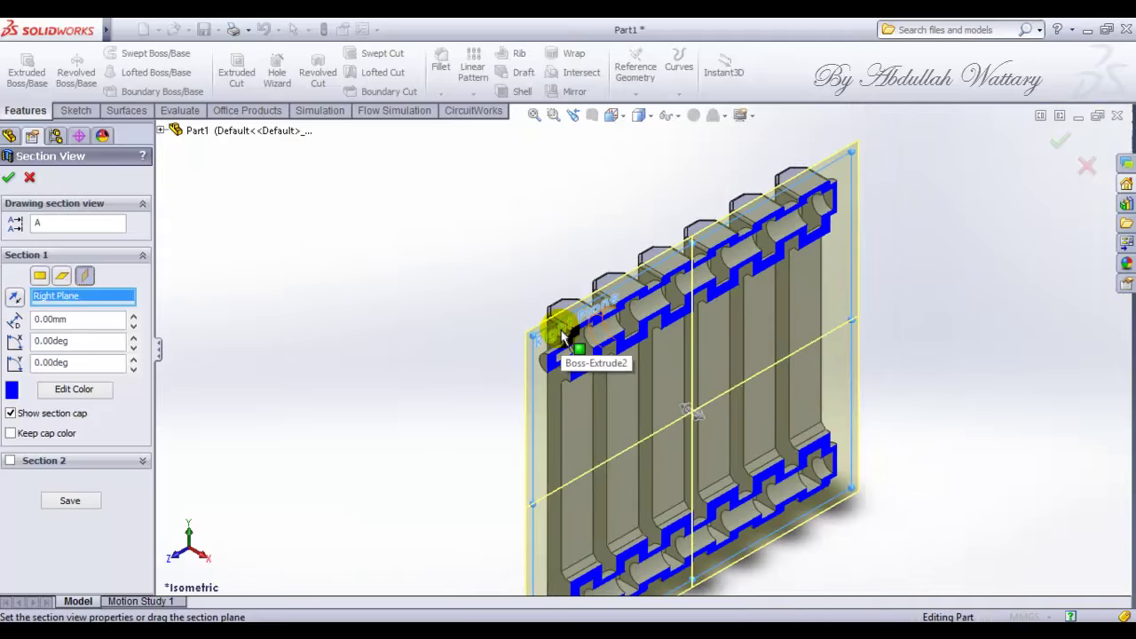
{"action": "scroll", "coordinate": [673, 384], "scroll_direction": "up", "scroll_amount": 2}
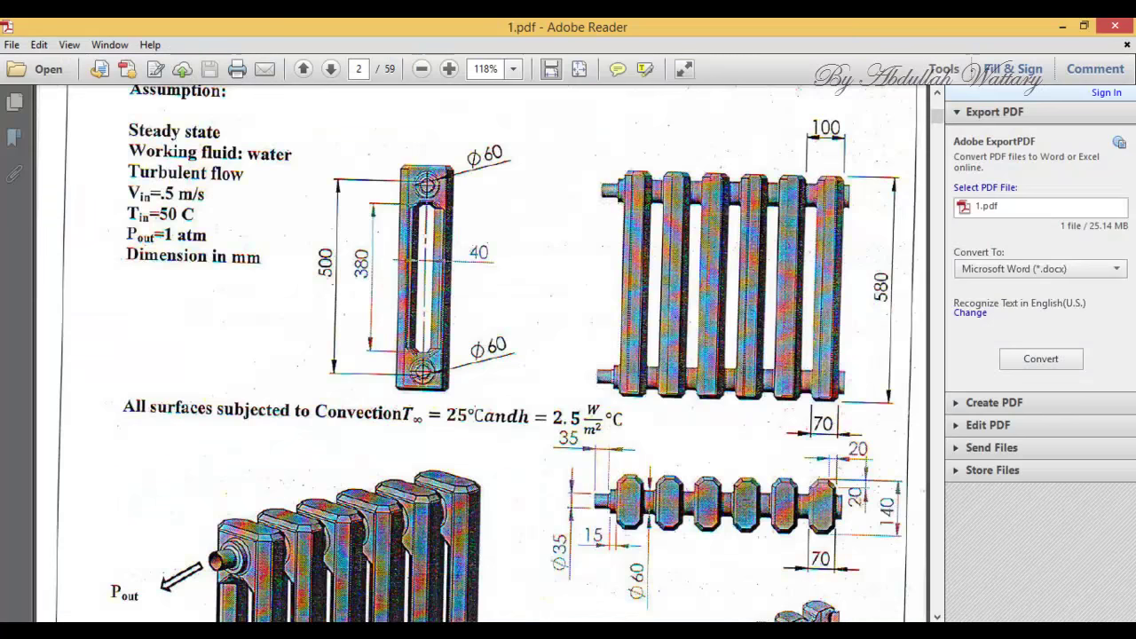
- Scroll page 2 of 1.pdf down to the Ø35 stub and Ø60 header drawings
{"action": "scroll", "coordinate": [550, 381], "scroll_direction": "down", "scroll_amount": 5}
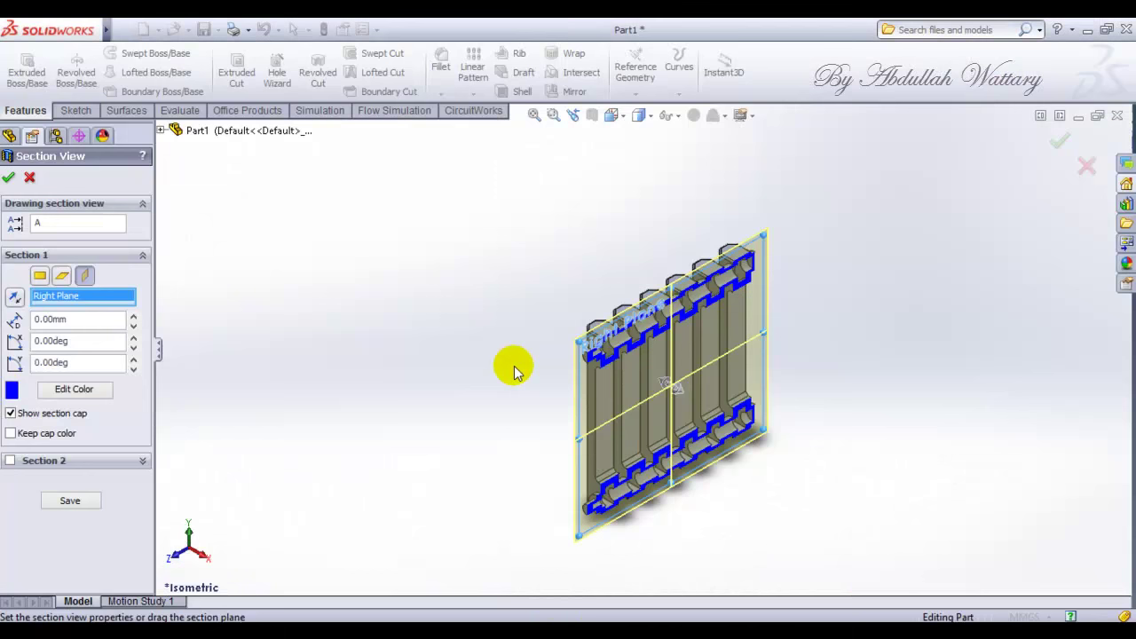
- Accept the Right Plane section and zoom in on the cut header pipe near the stub
{"action": "left_click", "coordinate": [8, 177]}
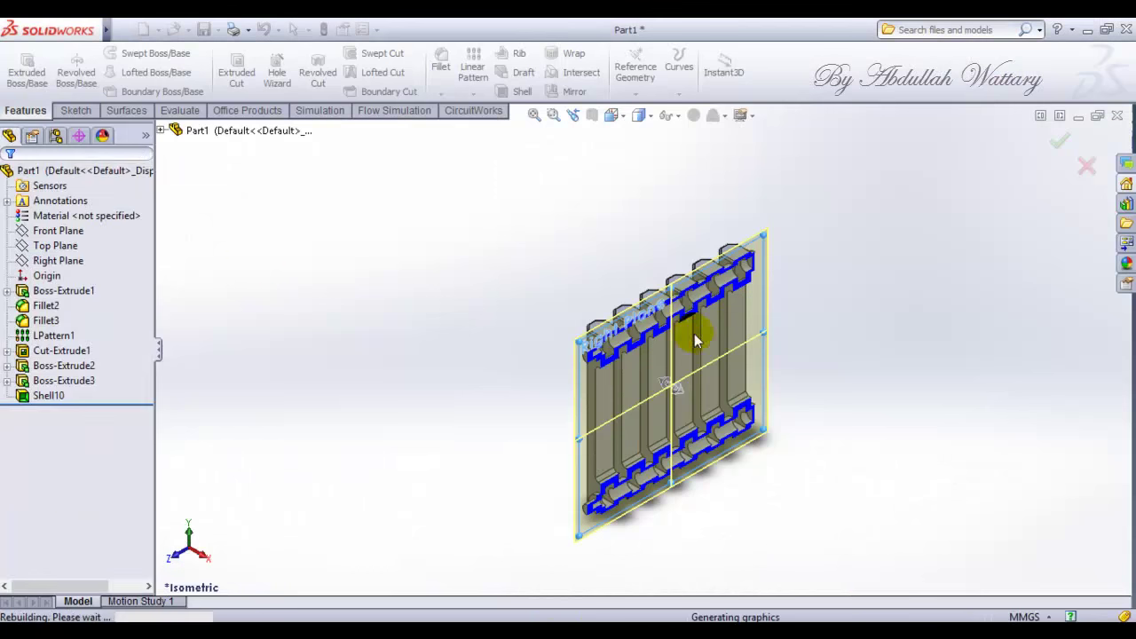
{"action": "scroll", "coordinate": [781, 301], "scroll_direction": "down", "scroll_amount": 2}
{"action": "scroll", "coordinate": [781, 301], "scroll_direction": "down", "scroll_amount": 2}
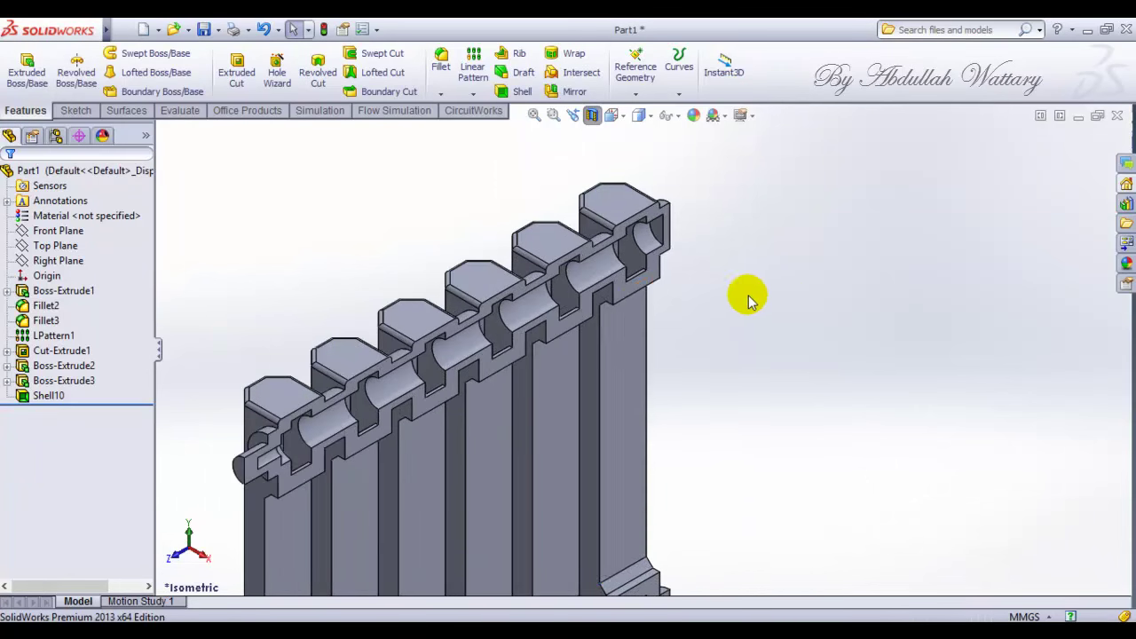
{"action": "scroll", "coordinate": [631, 309], "scroll_direction": "down", "scroll_amount": 2}
{"action": "scroll", "coordinate": [631, 309], "scroll_direction": "down", "scroll_amount": 1}
{"action": "scroll", "coordinate": [631, 309], "scroll_direction": "up", "scroll_amount": 2}
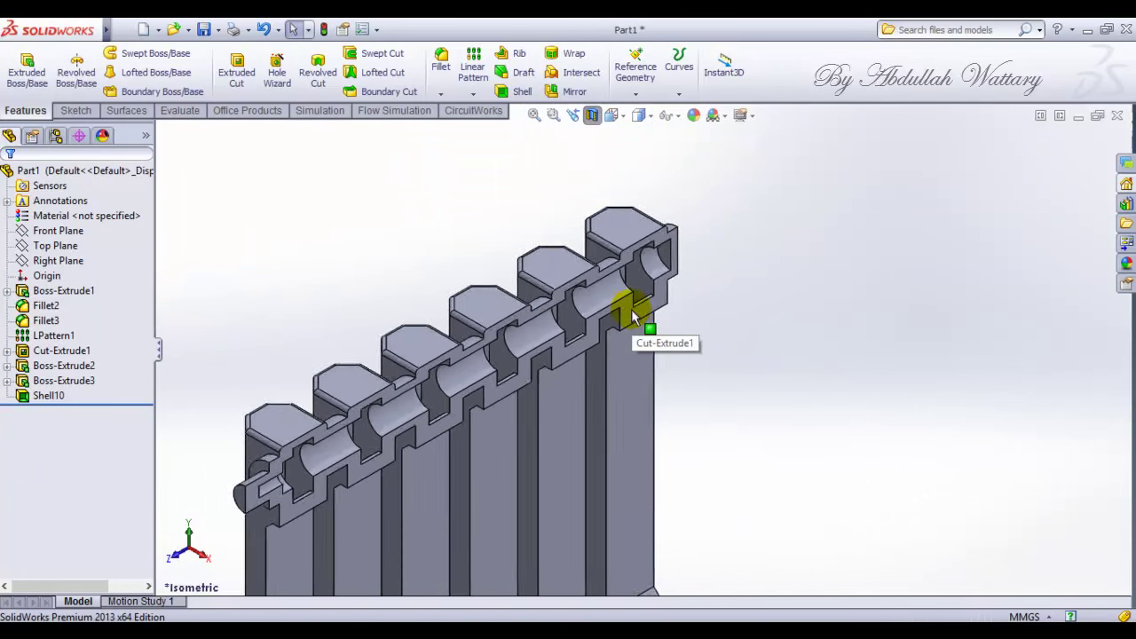
{"action": "scroll", "coordinate": [631, 309], "scroll_direction": "up", "scroll_amount": 2}
{"action": "scroll", "coordinate": [495, 380], "scroll_direction": "down", "scroll_amount": 1}
{"action": "scroll", "coordinate": [541, 430], "scroll_direction": "down", "scroll_amount": 3}
{"action": "scroll", "coordinate": [541, 431], "scroll_direction": "down", "scroll_amount": 1}
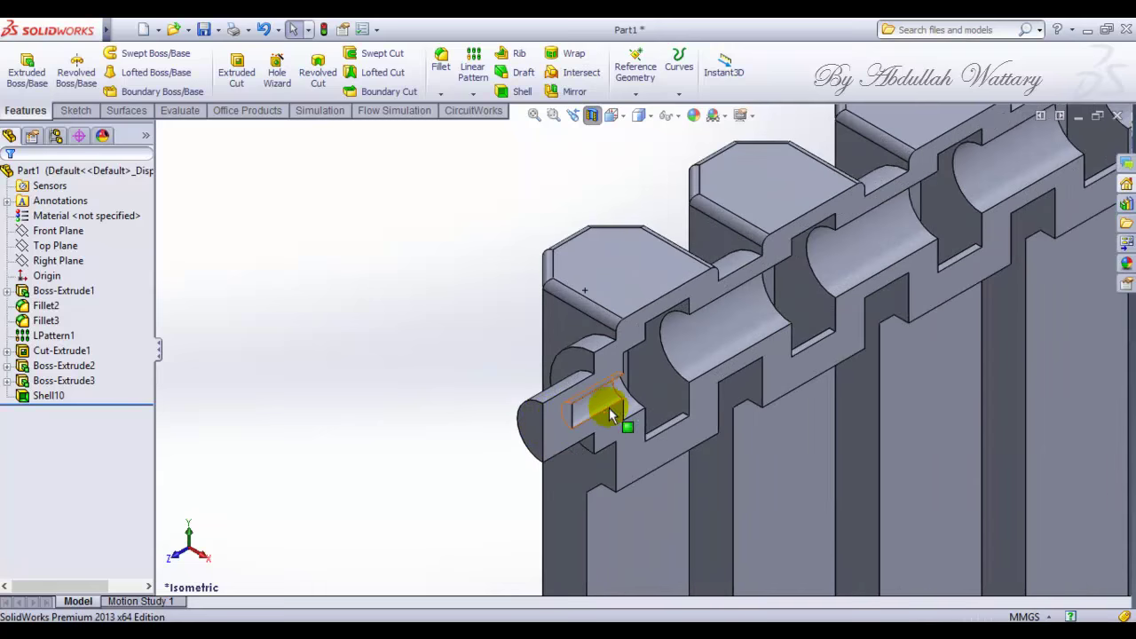